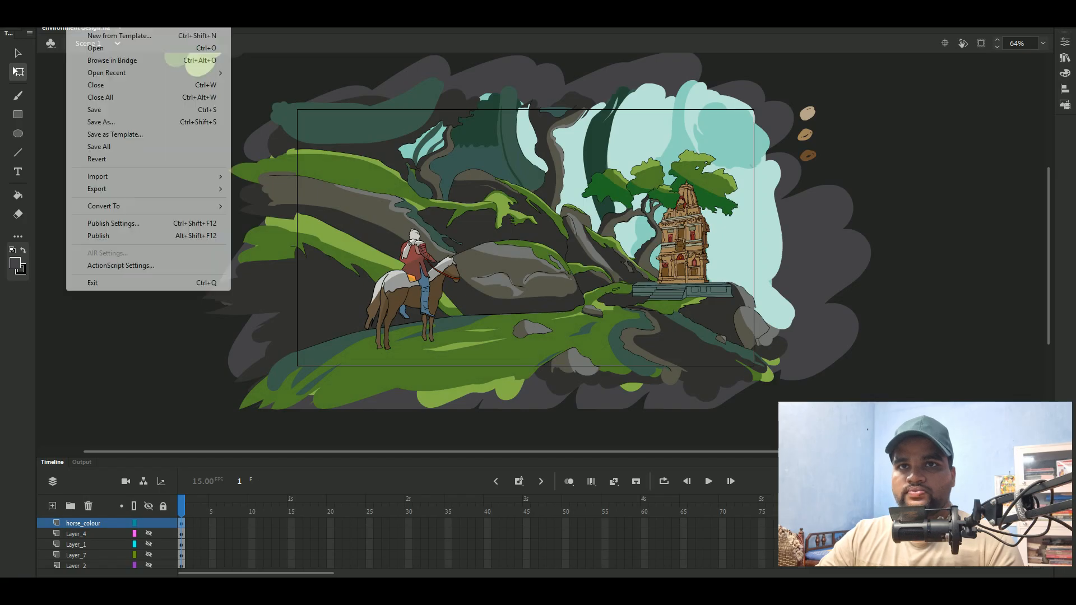
Step: Create a new Character Animation document with the HD 1280 x 720 preset at 30 fps
{"action": "left_click", "coordinate": [724, 168]}
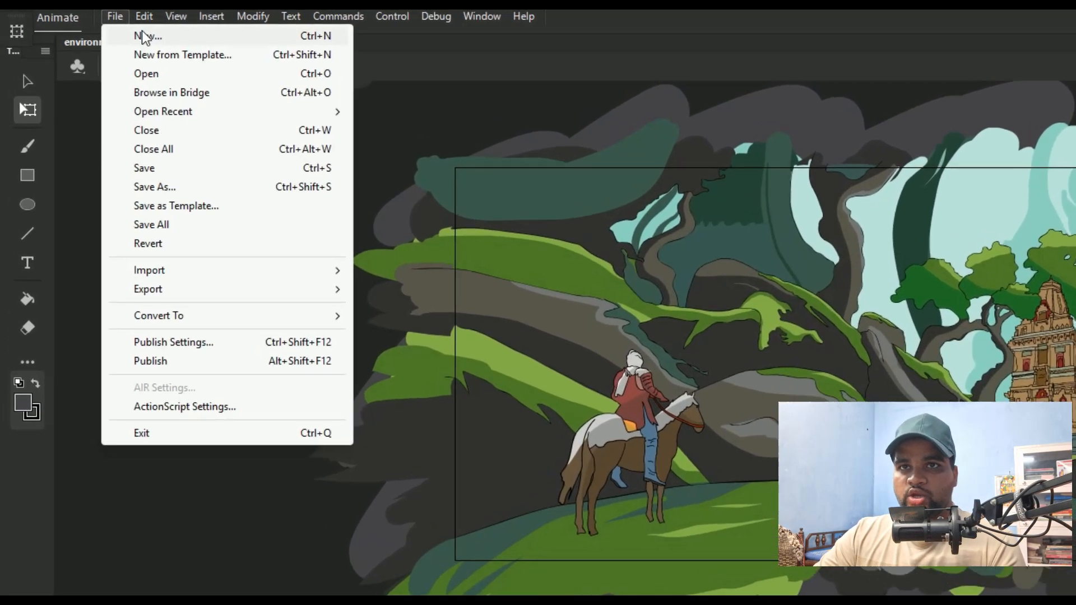
{"action": "left_click", "coordinate": [119, 30]}
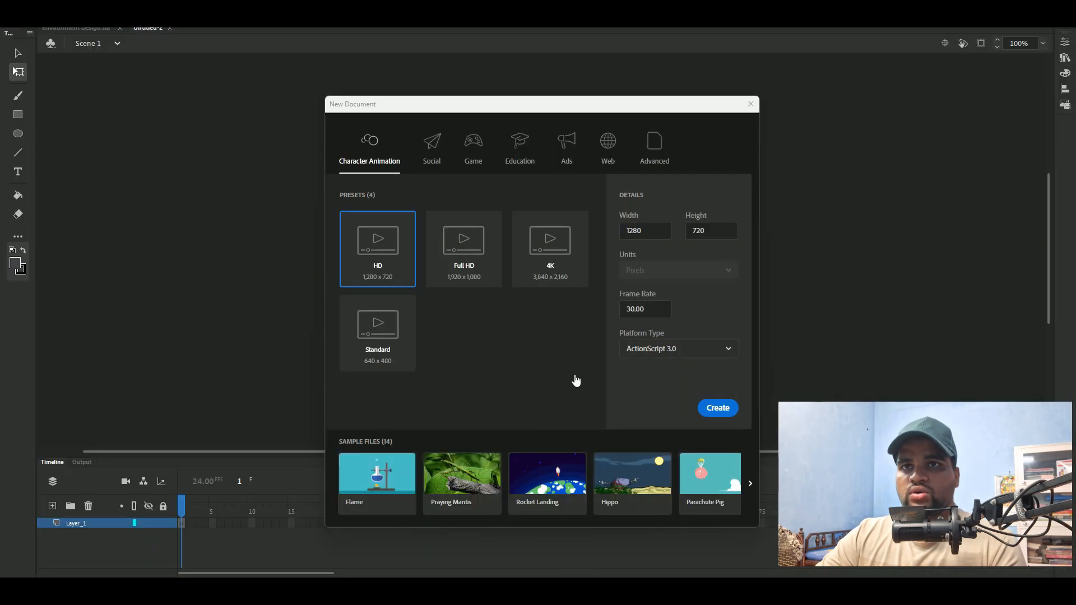
{"action": "key", "text": "Return"}
{"action": "scroll", "coordinate": [519, 172], "scroll_direction": "down", "scroll_amount": 1}
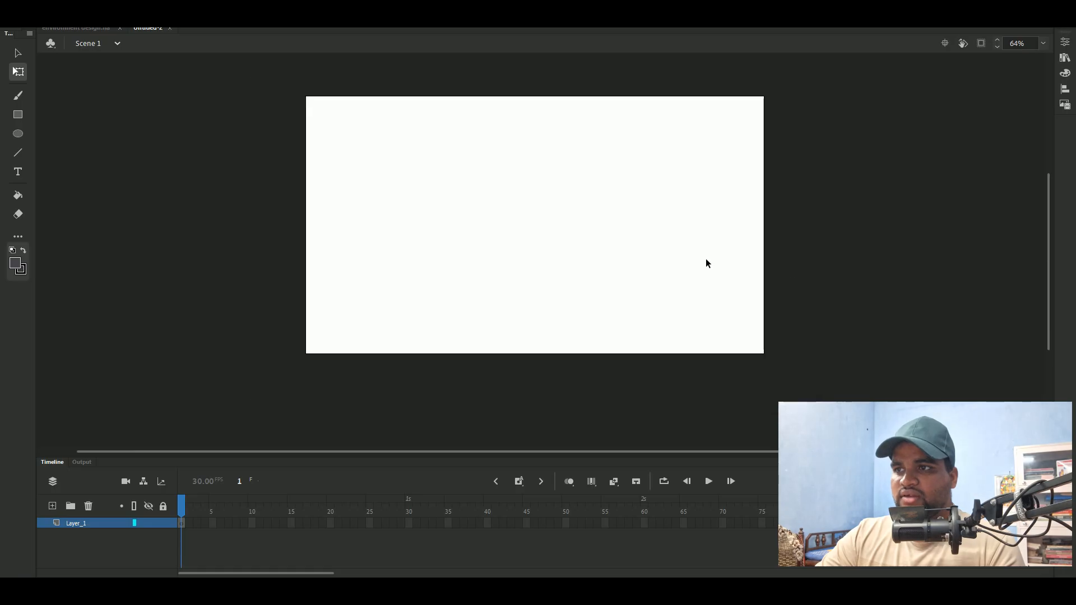
{"action": "scroll", "coordinate": [794, 283], "scroll_direction": "up", "scroll_amount": 2}
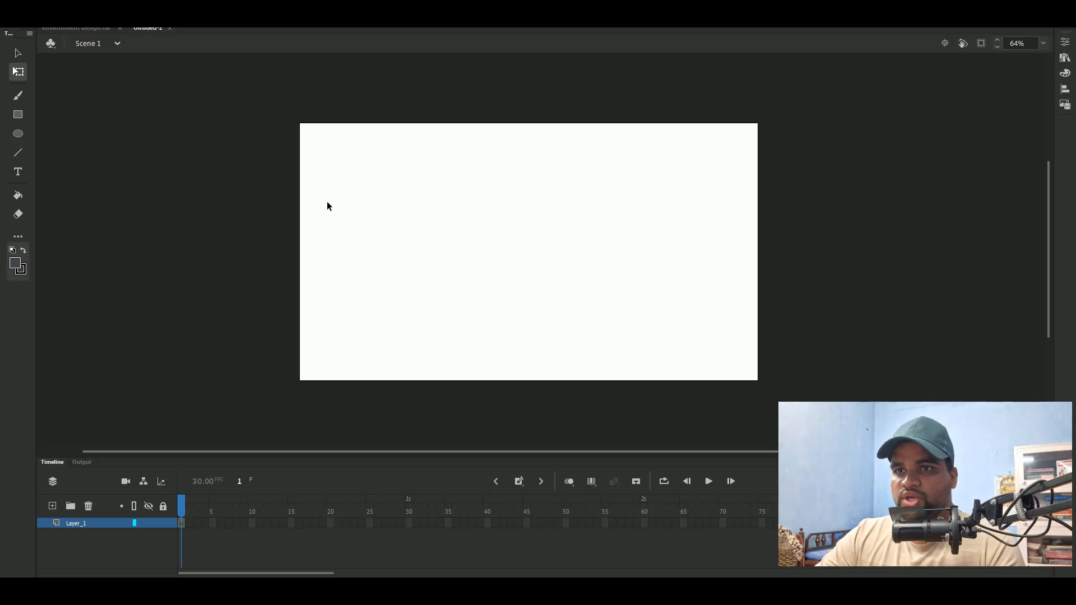
Step: Copy the forest, horse rider and temple artwork from the environment design document and paste it into the new blank document
{"action": "left_click", "coordinate": [78, 28]}
{"action": "key", "text": "q"}
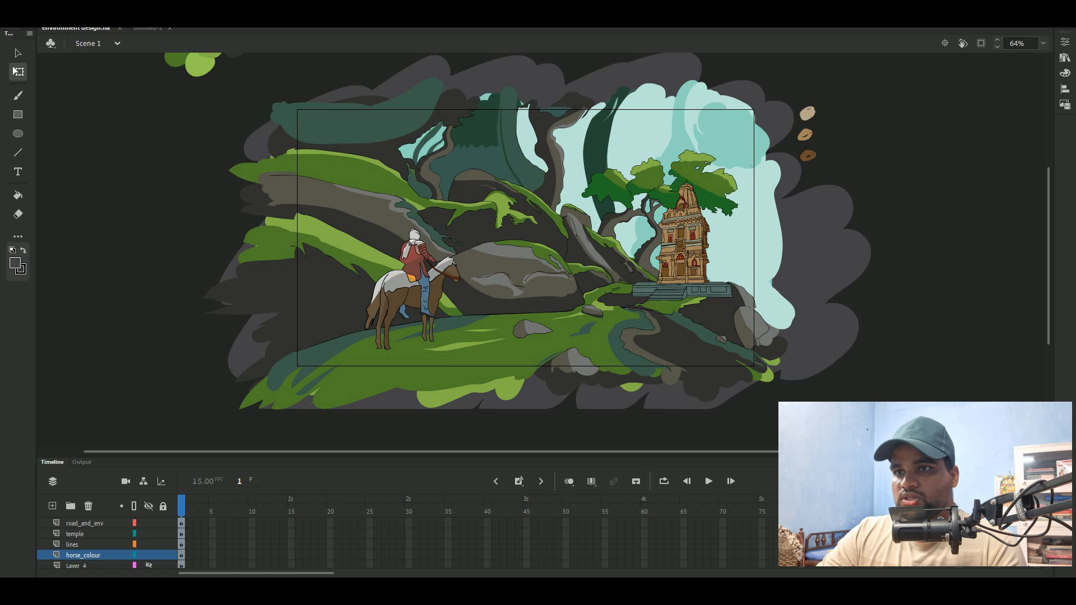
{"action": "left_click", "coordinate": [147, 27]}
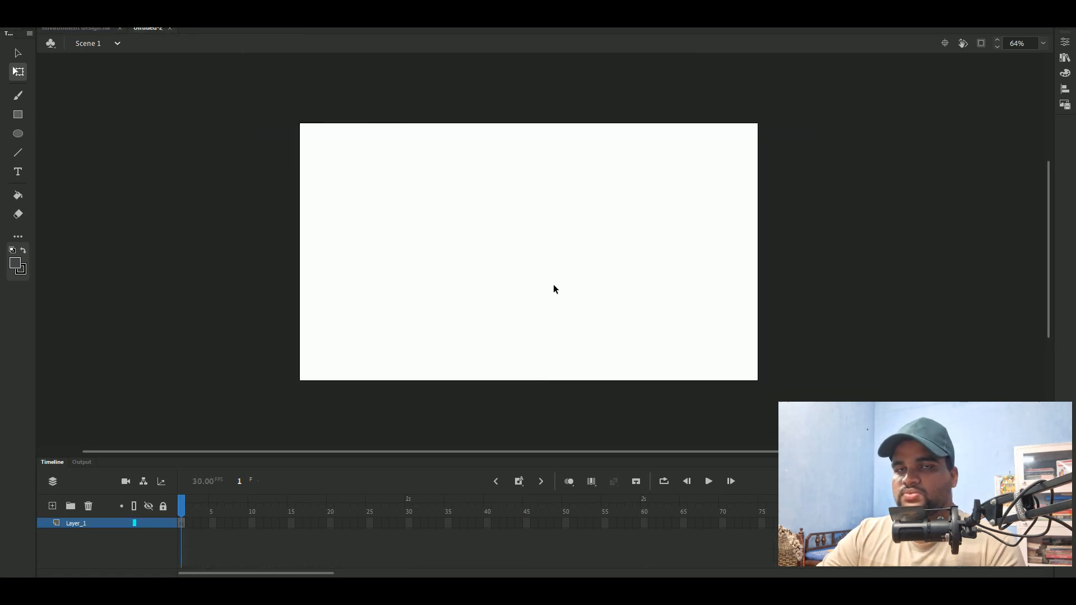
{"action": "left_click", "coordinate": [100, 29]}
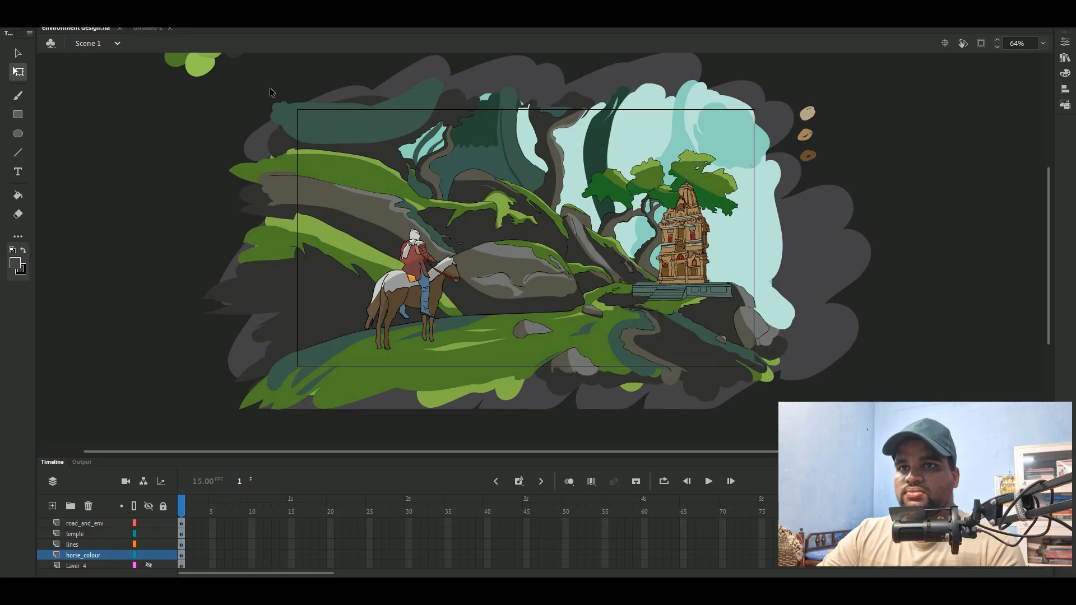
{"action": "mouse_move", "coordinate": [279, 87]}
{"action": "left_mouse_down"}
{"action": "mouse_move", "coordinate": [324, 180]}
{"action": "mouse_move", "coordinate": [418, 320]}
{"action": "mouse_move", "coordinate": [585, 395]}
{"action": "mouse_move", "coordinate": [784, 386]}
{"action": "mouse_move", "coordinate": [760, 387]}
{"action": "left_mouse_up"}
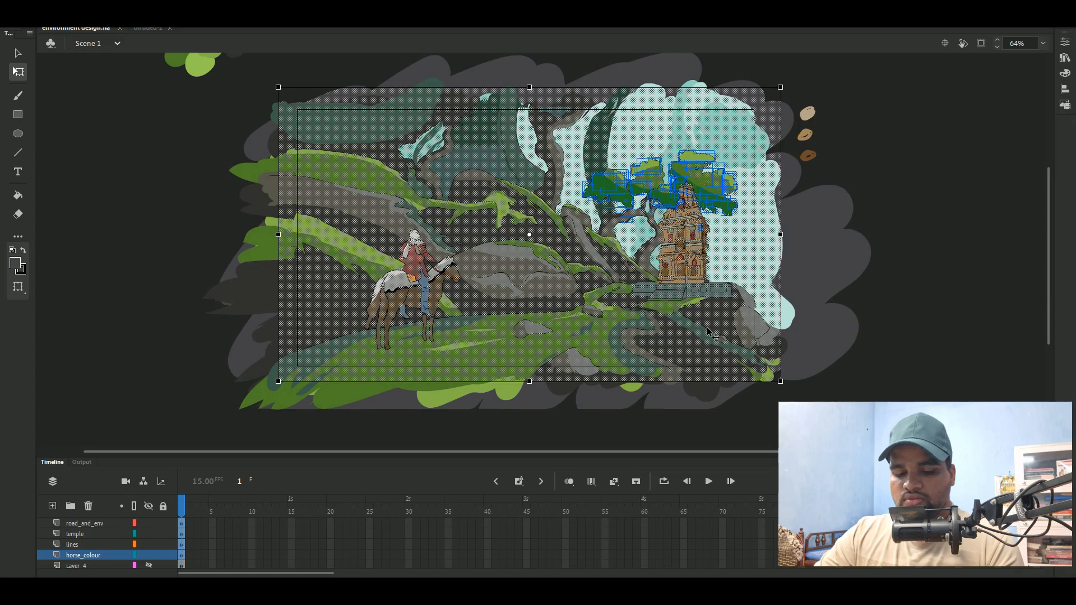
{"action": "left_click", "coordinate": [148, 28]}
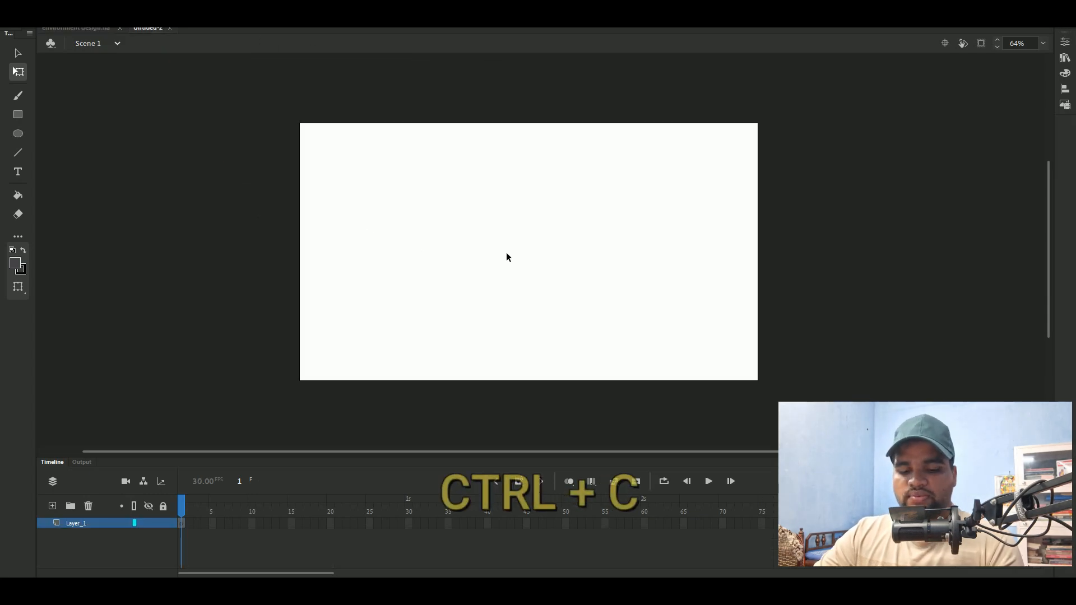
{"action": "key", "text": "ctrl+shift+v"}
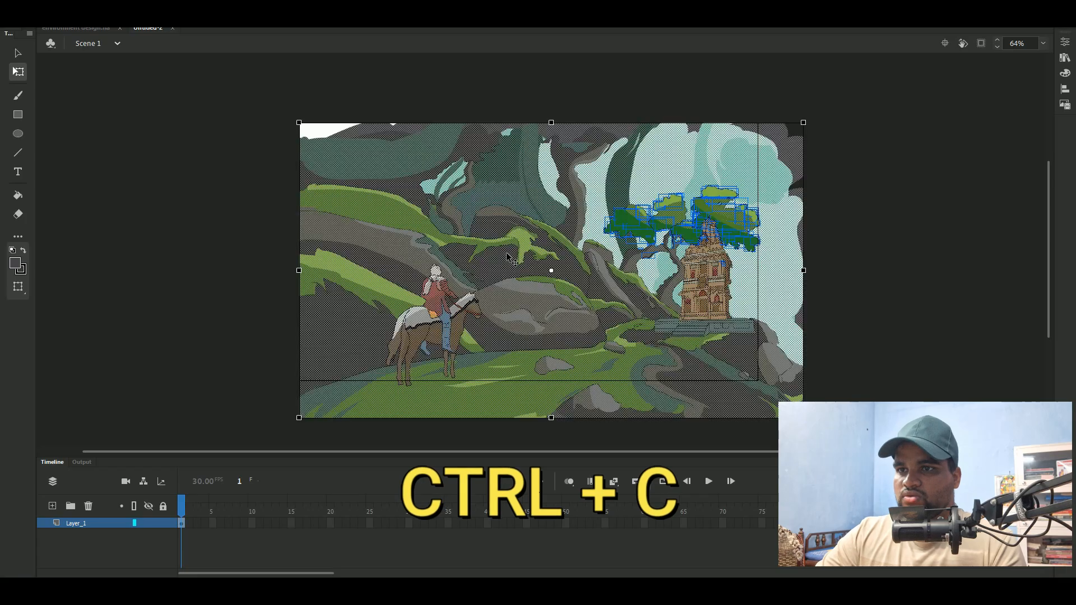
{"action": "left_click", "coordinate": [90, 29]}
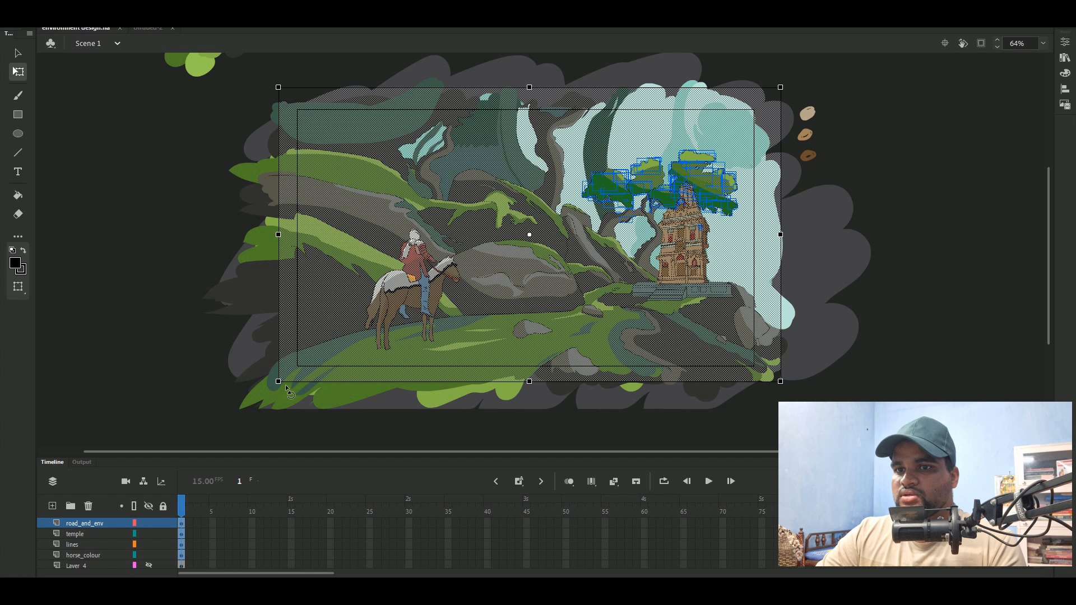
{"action": "left_click", "coordinate": [149, 29]}
{"action": "key", "text": "ctrl+v"}
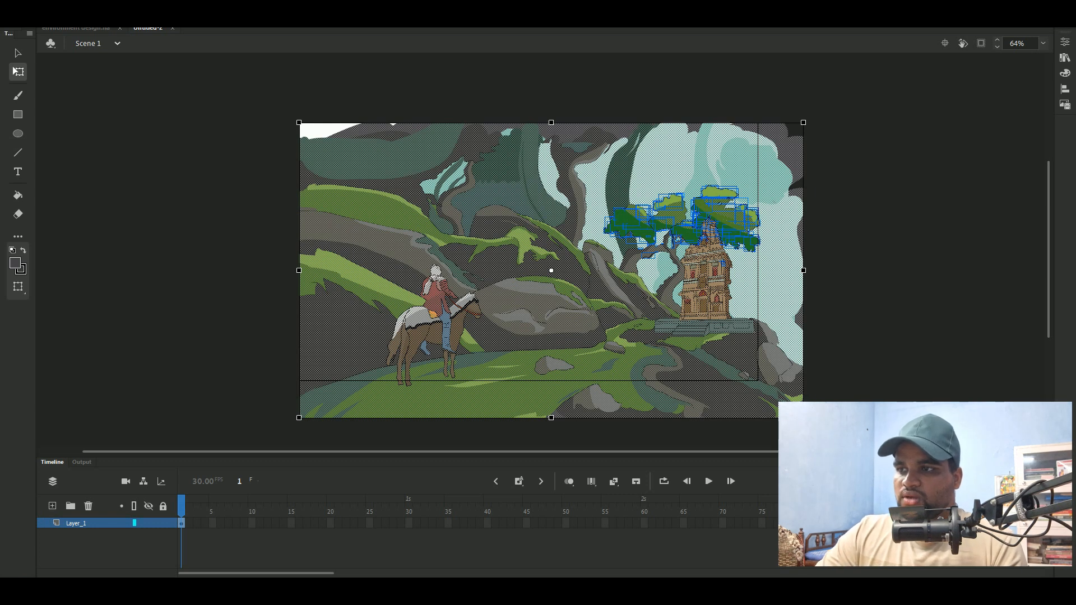
Step: Scale the pasted artwork down and centre it over the stage so it slightly overhangs every edge
{"action": "left_click_drag", "start_coordinate": [804, 418], "coordinate": [759, 386]}
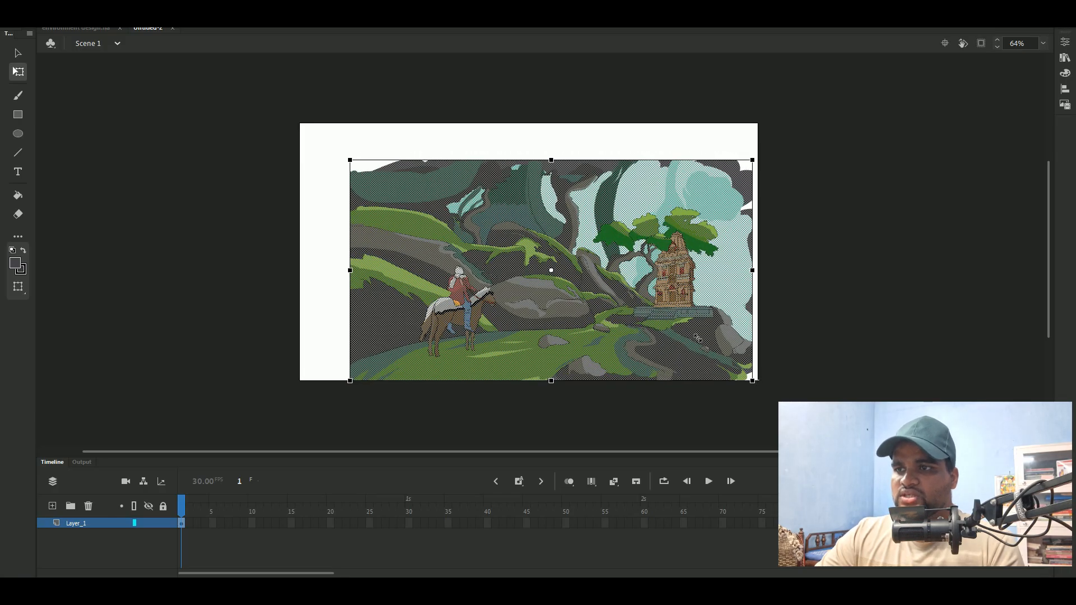
{"action": "mouse_move", "coordinate": [684, 359]}
{"action": "left_mouse_down"}
{"action": "mouse_move", "coordinate": [694, 365]}
{"action": "mouse_move", "coordinate": [665, 381]}
{"action": "mouse_move", "coordinate": [613, 380]}
{"action": "mouse_move", "coordinate": [676, 374]}
{"action": "left_mouse_up"}
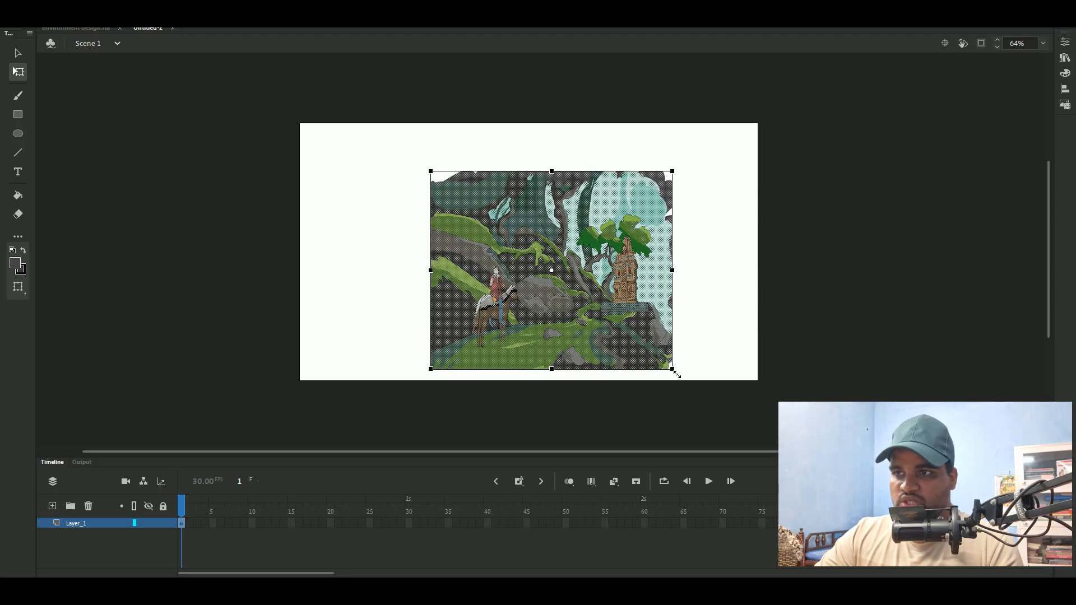
{"action": "left_click_drag", "start_coordinate": [677, 374], "coordinate": [707, 374]}
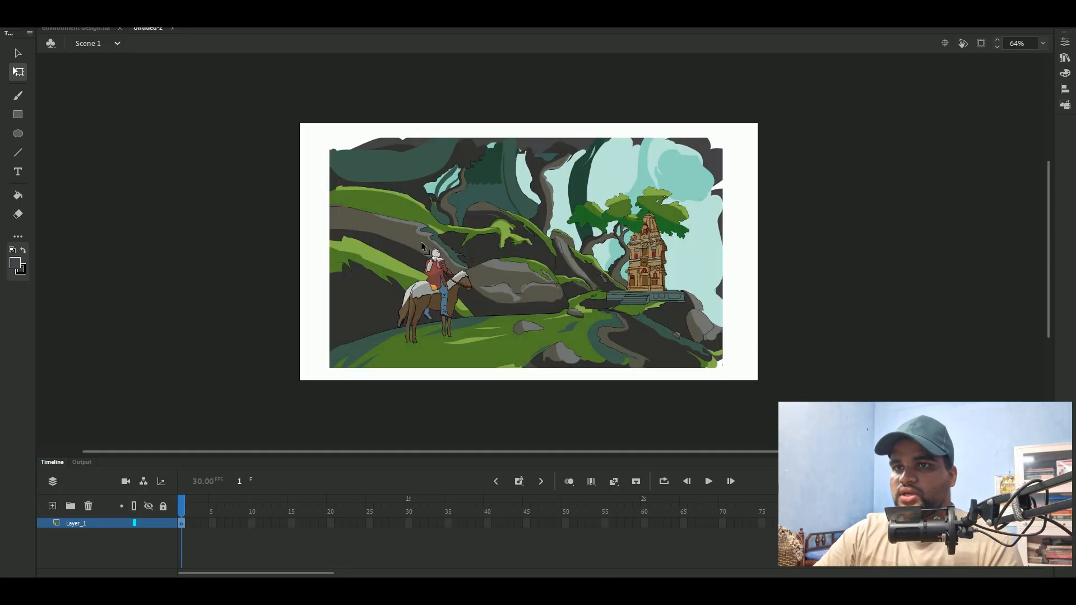
{"action": "left_click", "coordinate": [383, 250]}
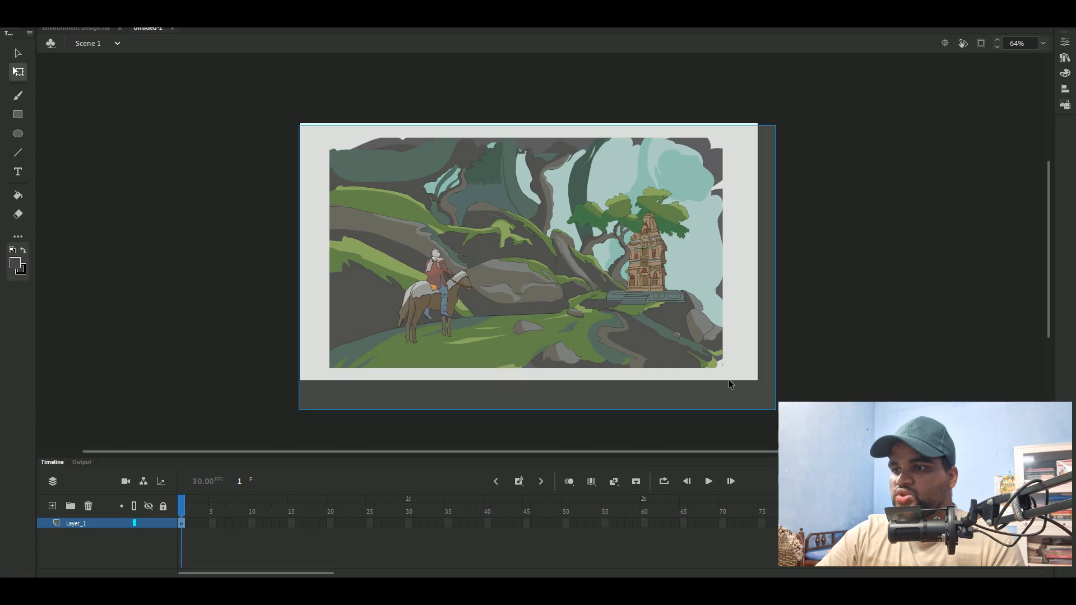
{"action": "left_click_drag", "start_coordinate": [723, 368], "coordinate": [769, 400]}
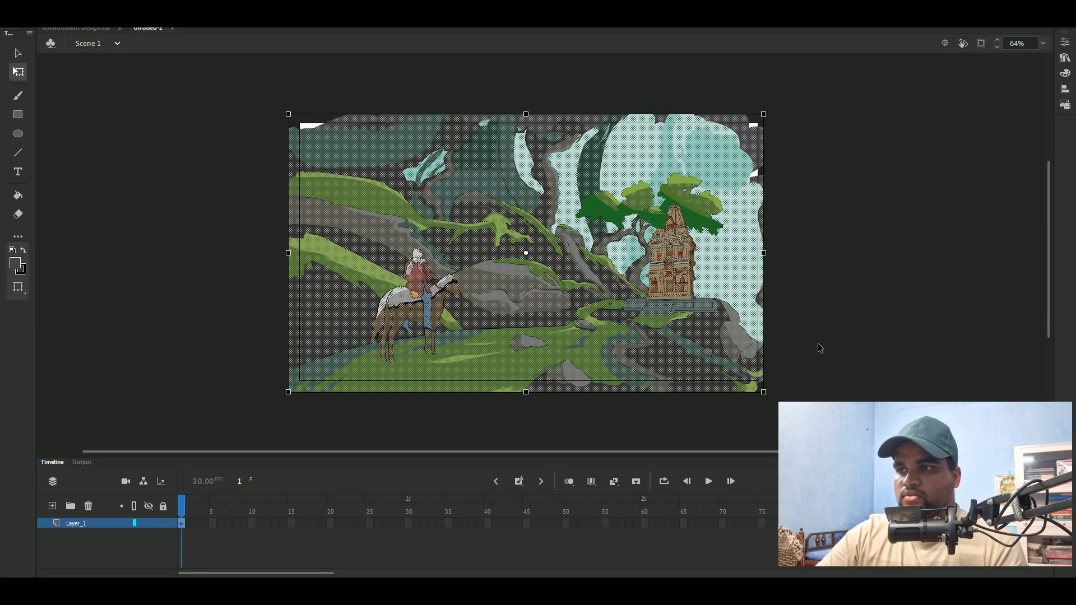
{"action": "left_click", "coordinate": [820, 365]}
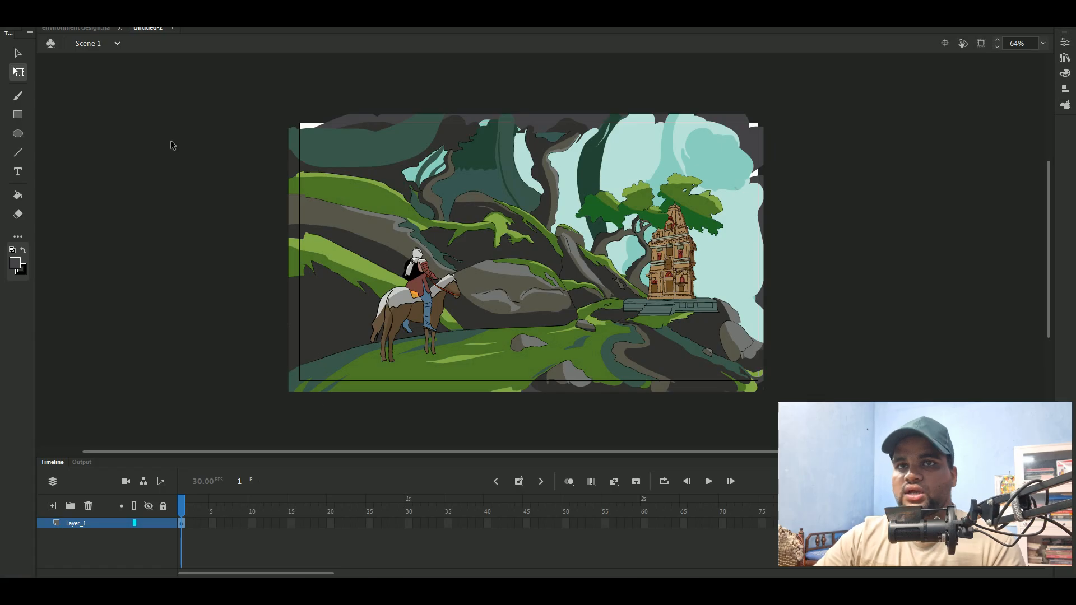
Step: Create another blank document at 30 fps
{"action": "left_click", "coordinate": [77, 31]}
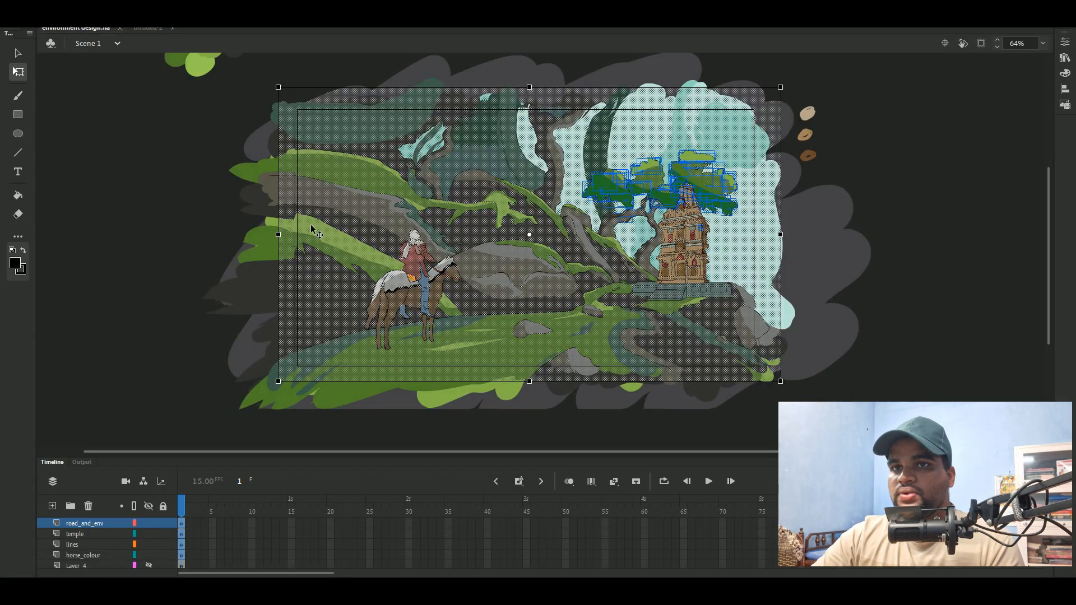
{"action": "left_click", "coordinate": [147, 28]}
{"action": "left_click", "coordinate": [75, 14]}
{"action": "left_click", "coordinate": [85, 26]}
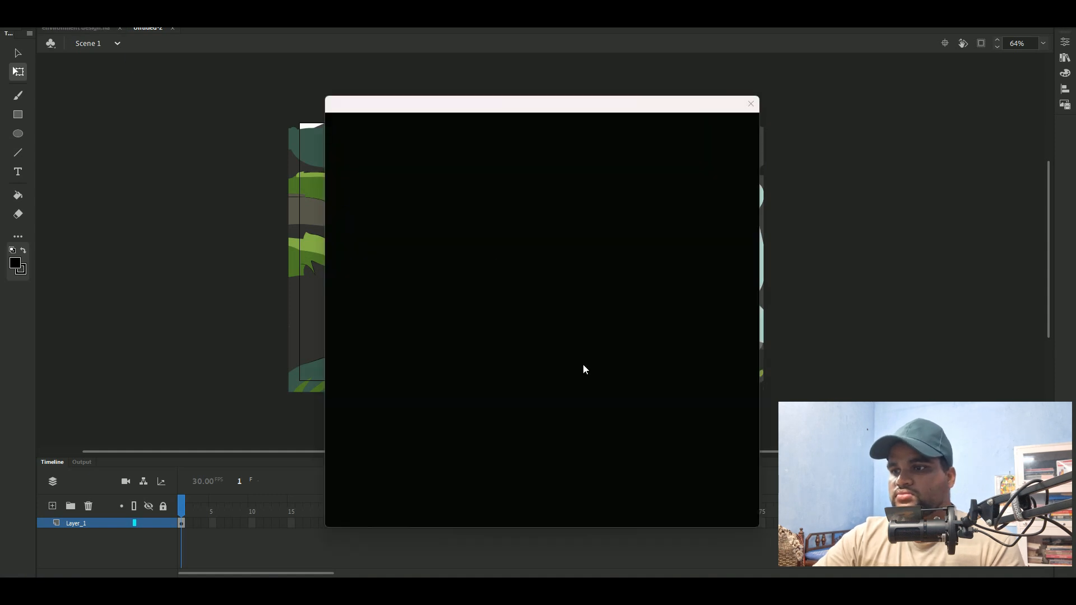
{"action": "left_click", "coordinate": [710, 413]}
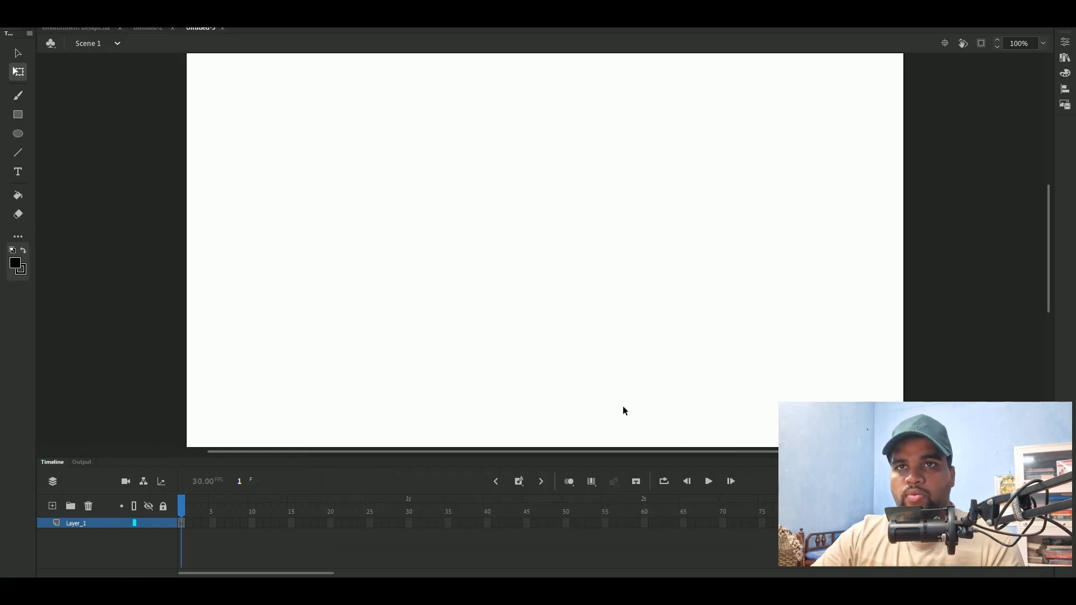
Step: Copy all of the resized artwork from the previous document and go to the newest blank document
{"action": "left_click", "coordinate": [83, 29]}
{"action": "left_click", "coordinate": [147, 28]}
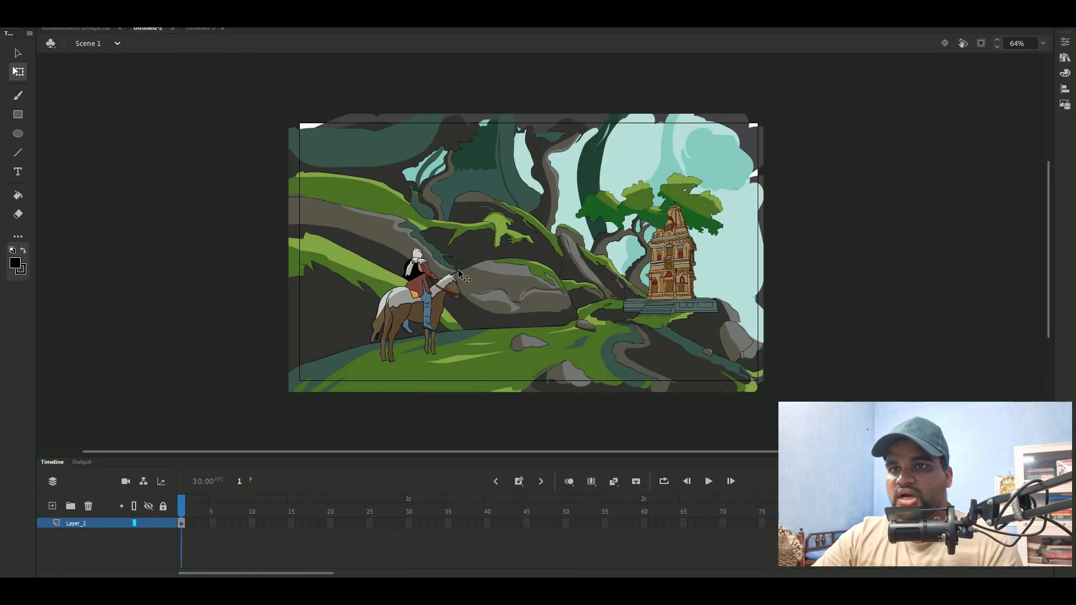
{"action": "mouse_move", "coordinate": [246, 90]}
{"action": "left_mouse_down"}
{"action": "mouse_move", "coordinate": [432, 312]}
{"action": "mouse_move", "coordinate": [811, 422]}
{"action": "left_mouse_up"}
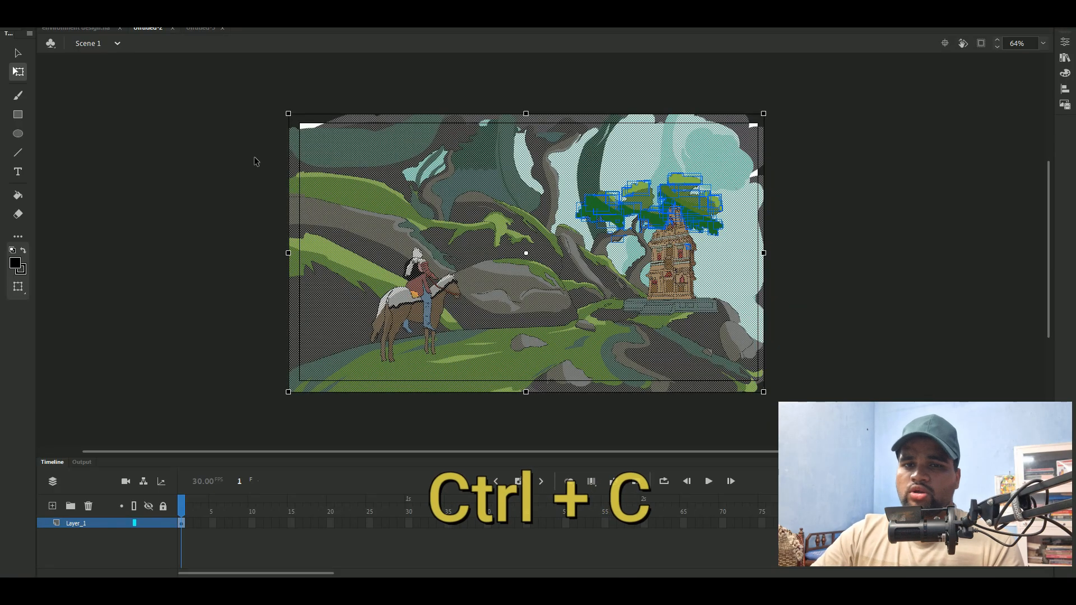
{"action": "key", "text": "ctrl+Tab"}
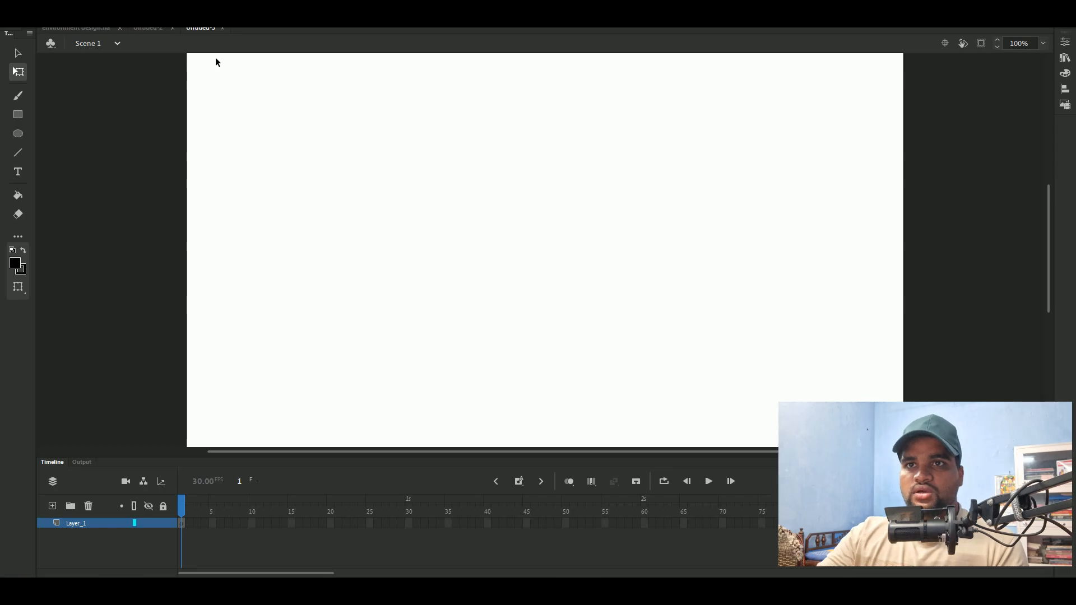
Step: Try a regular paste of the copied artwork onto the blank stage, and delete the pasted copy
{"action": "scroll", "coordinate": [230, 98], "scroll_direction": "down", "scroll_amount": 1}
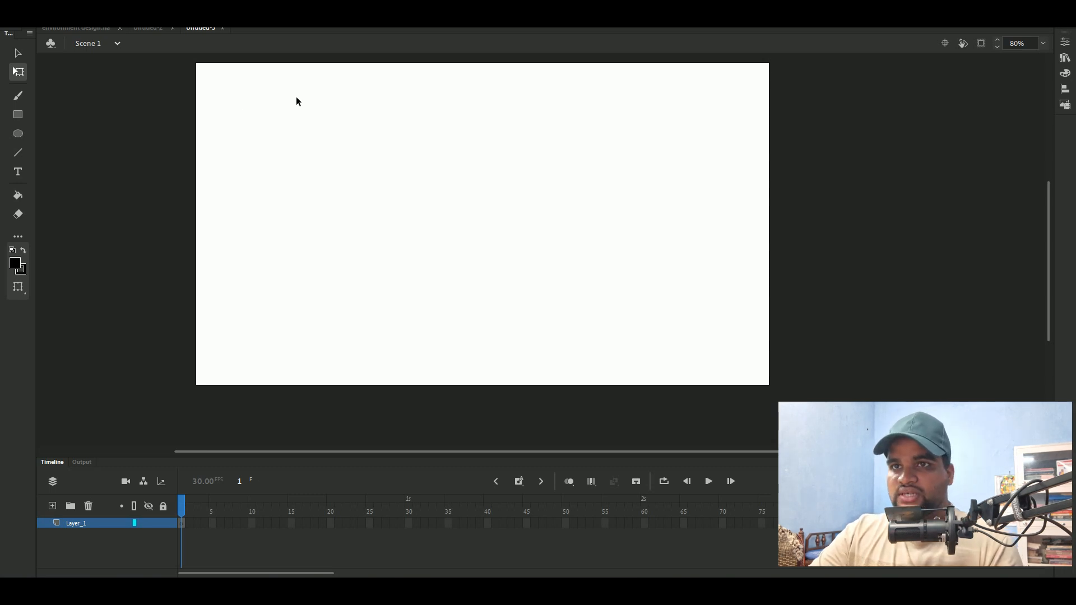
{"action": "key", "text": "ctrl+v"}
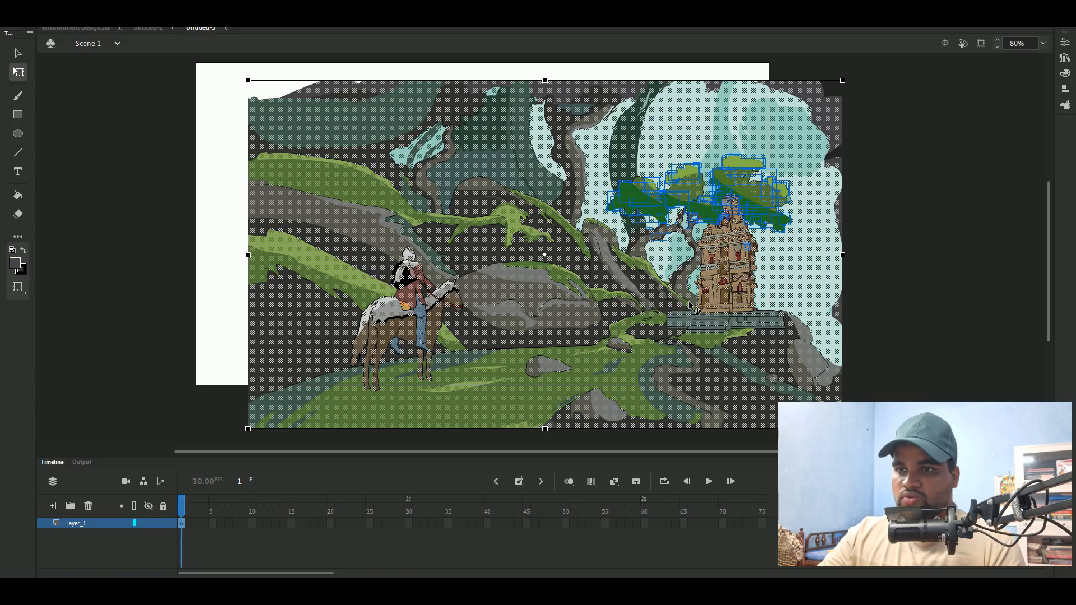
{"action": "key", "text": "Delete"}
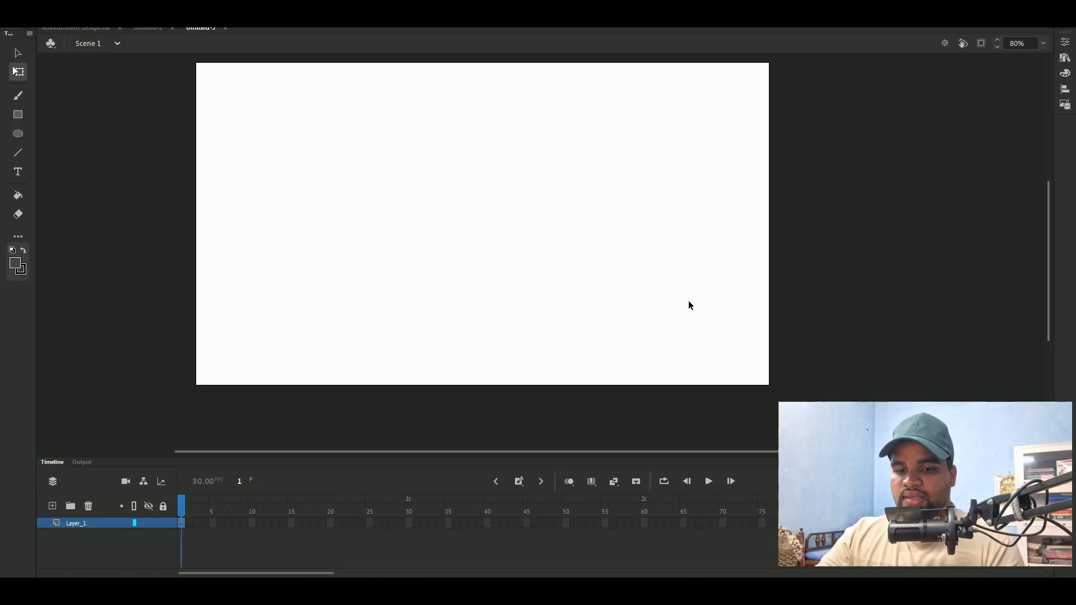
Step: Paste the copied artwork in place on the blank stage and compare its position with the source document
{"action": "scroll", "coordinate": [667, 286], "scroll_direction": "down", "scroll_amount": 3}
{"action": "scroll", "coordinate": [562, 234], "scroll_direction": "up", "scroll_amount": 2}
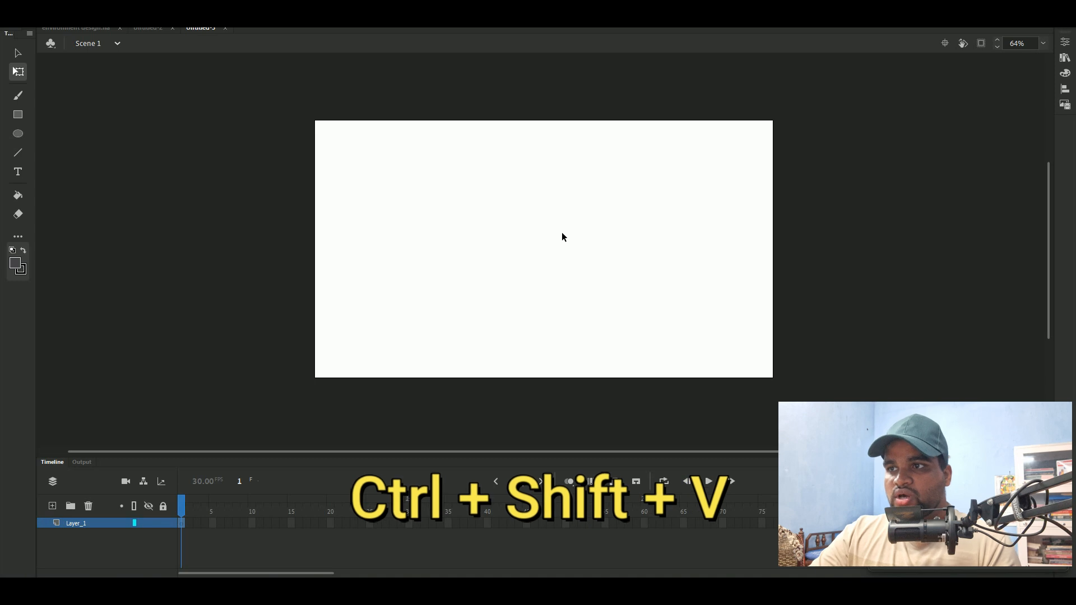
{"action": "key", "text": "ctrl+shift+v"}
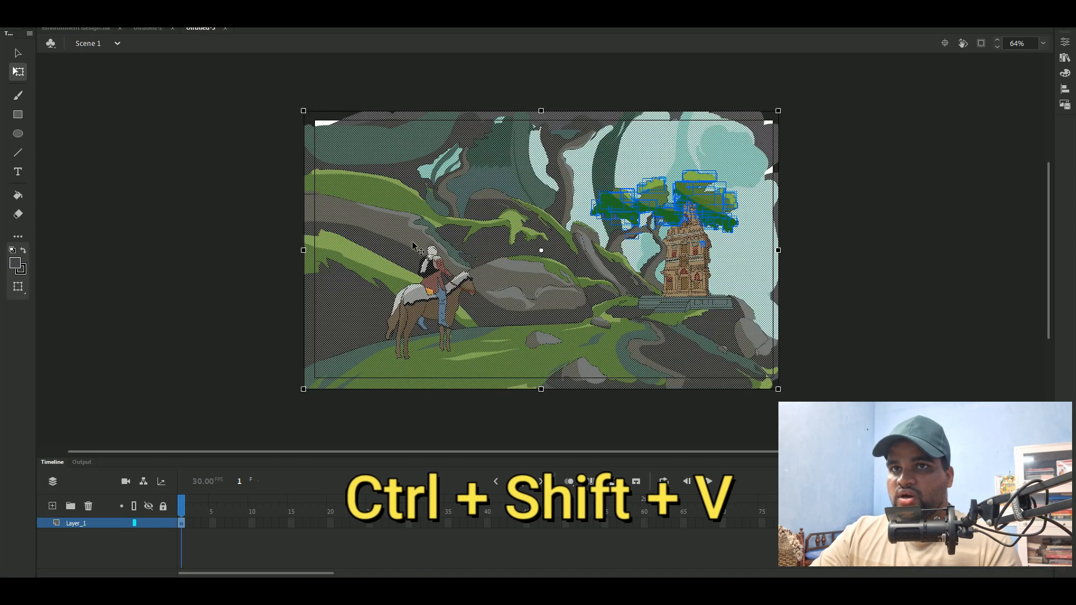
{"action": "left_click", "coordinate": [148, 27]}
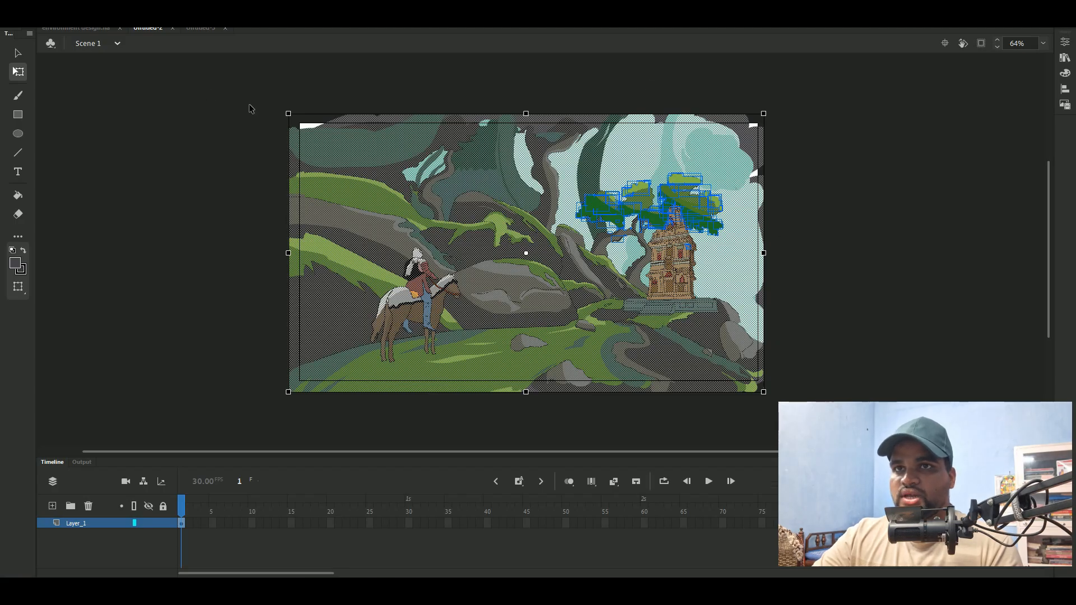
{"action": "left_click", "coordinate": [193, 29]}
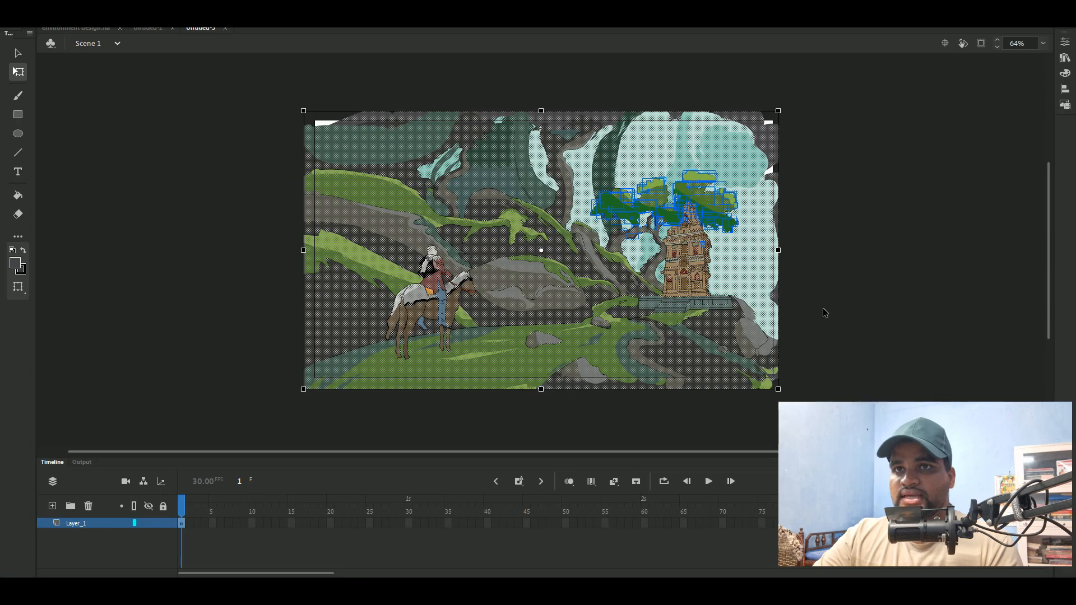
{"action": "left_click", "coordinate": [843, 372]}
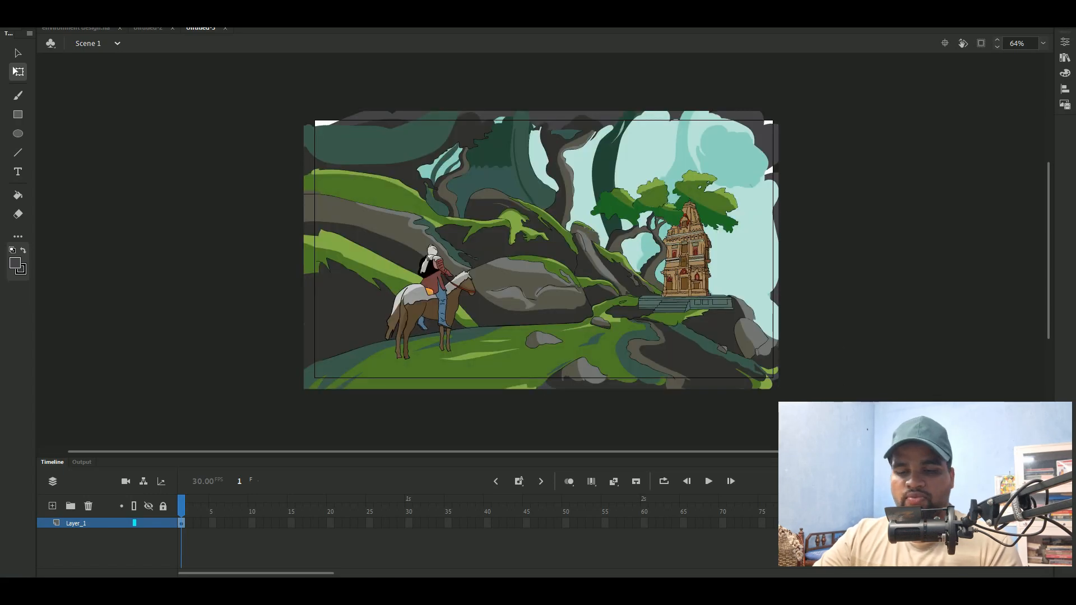
Step: Shift the pasted artwork slightly, delete it, and paste it in place again
{"action": "left_click_drag", "start_coordinate": [389, 210], "coordinate": [399, 218]}
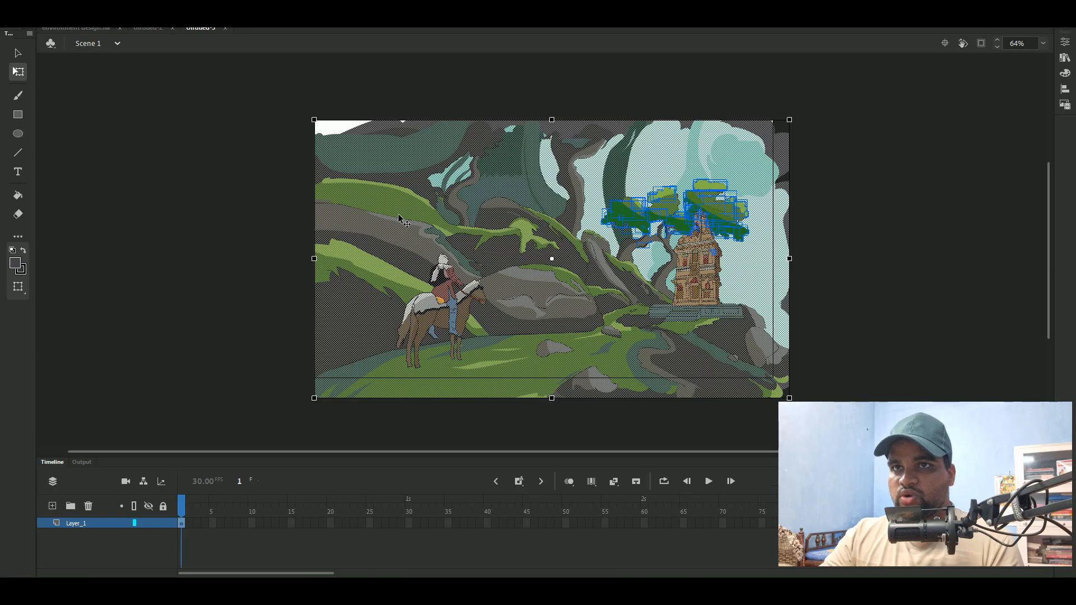
{"action": "key", "text": "Delete"}
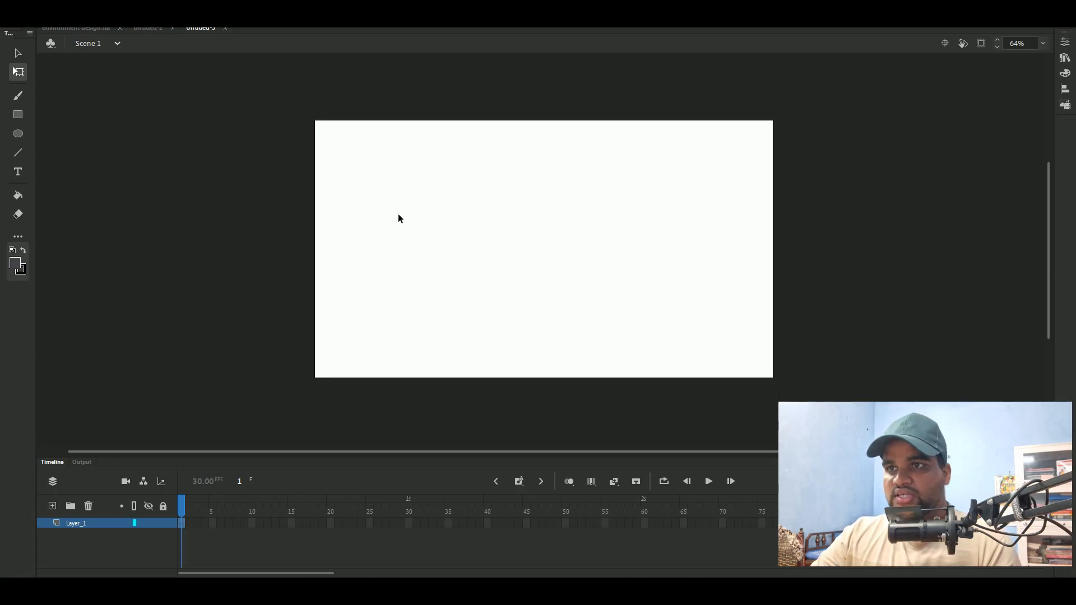
{"action": "key", "text": "ctrl+shift+v"}
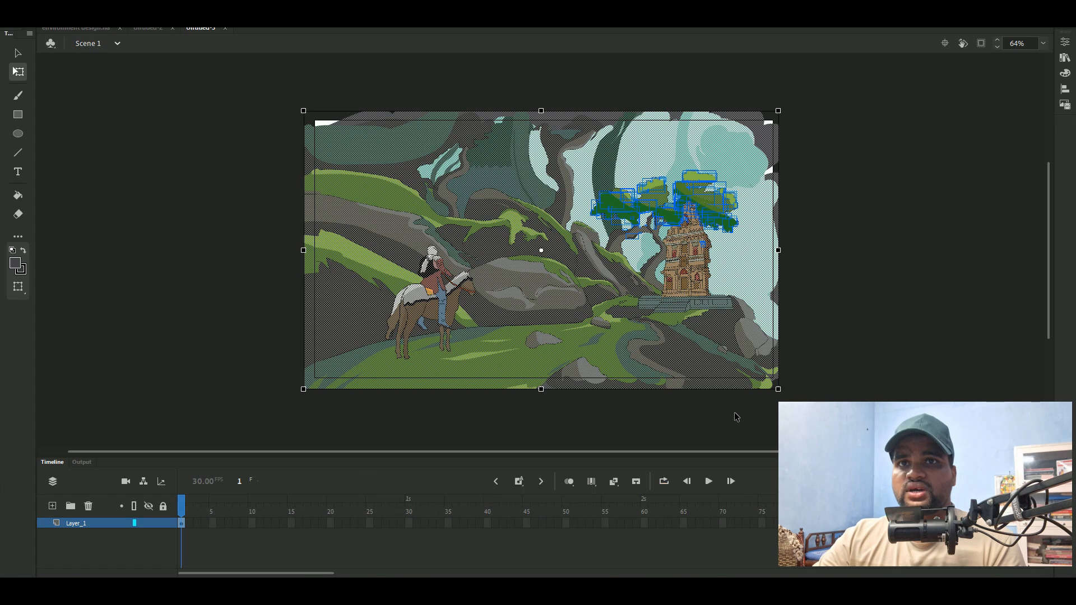
Step: Create a new HD character animation document at 1280 x 720, 30 fps, with platform ActionScript 3.0
{"action": "left_click", "coordinate": [80, 26]}
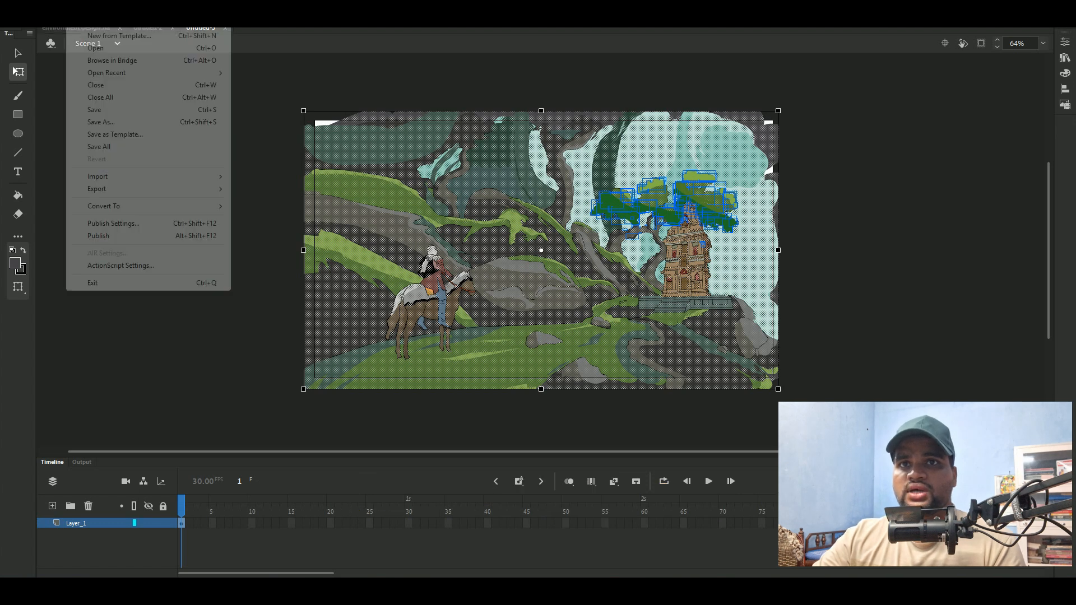
{"action": "left_click", "coordinate": [89, 27]}
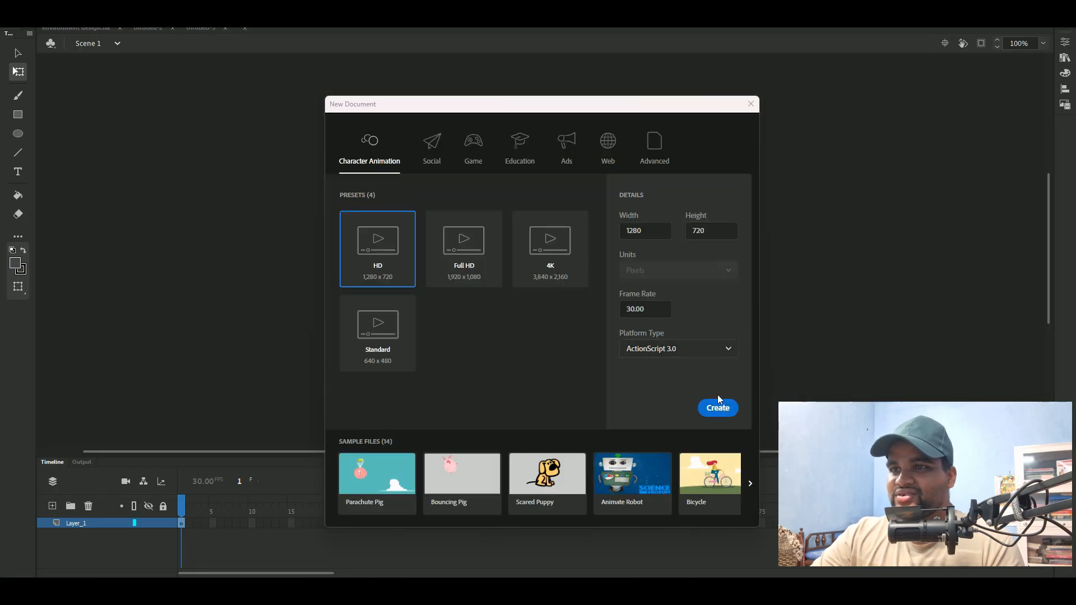
{"action": "left_click", "coordinate": [720, 404]}
{"action": "scroll", "coordinate": [552, 275], "scroll_direction": "down", "scroll_amount": 2}
{"action": "scroll", "coordinate": [573, 290], "scroll_direction": "up", "scroll_amount": 1}
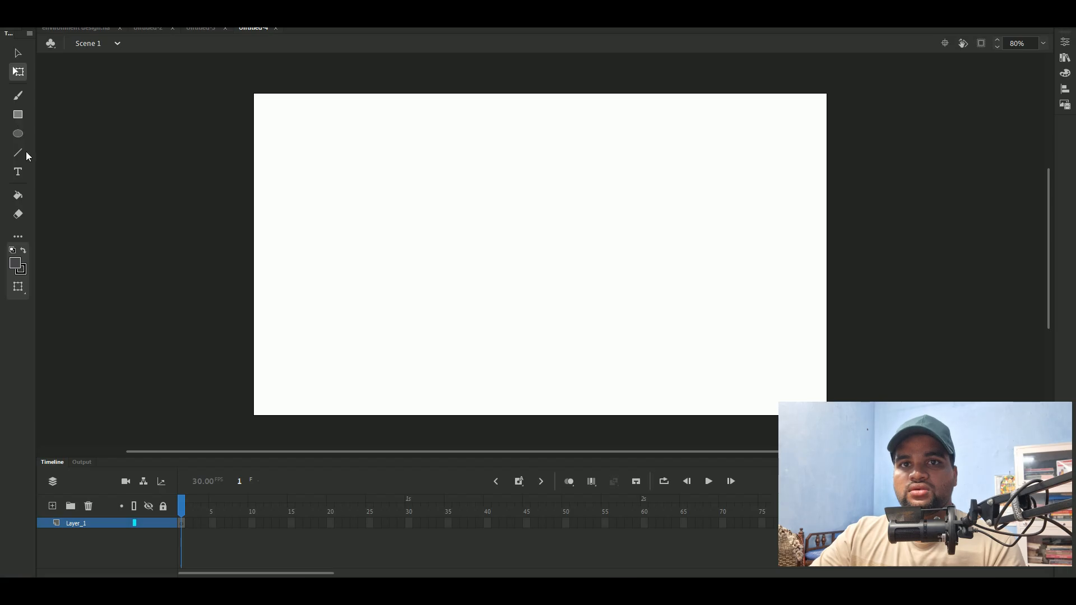
Step: Draw a filled circle in the upper-left part of the stage and a long flat ellipse across the lower part as ground
{"action": "left_click", "coordinate": [18, 134]}
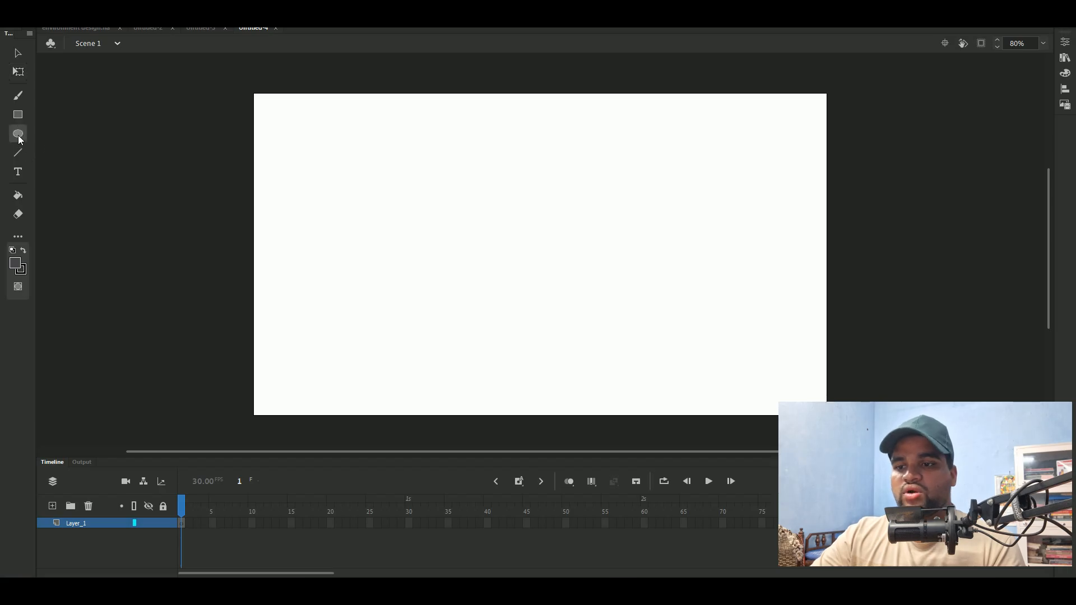
{"action": "left_click_drag", "start_coordinate": [347, 175], "coordinate": [419, 250]}
{"action": "left_click_drag", "start_coordinate": [262, 362], "coordinate": [841, 372]}
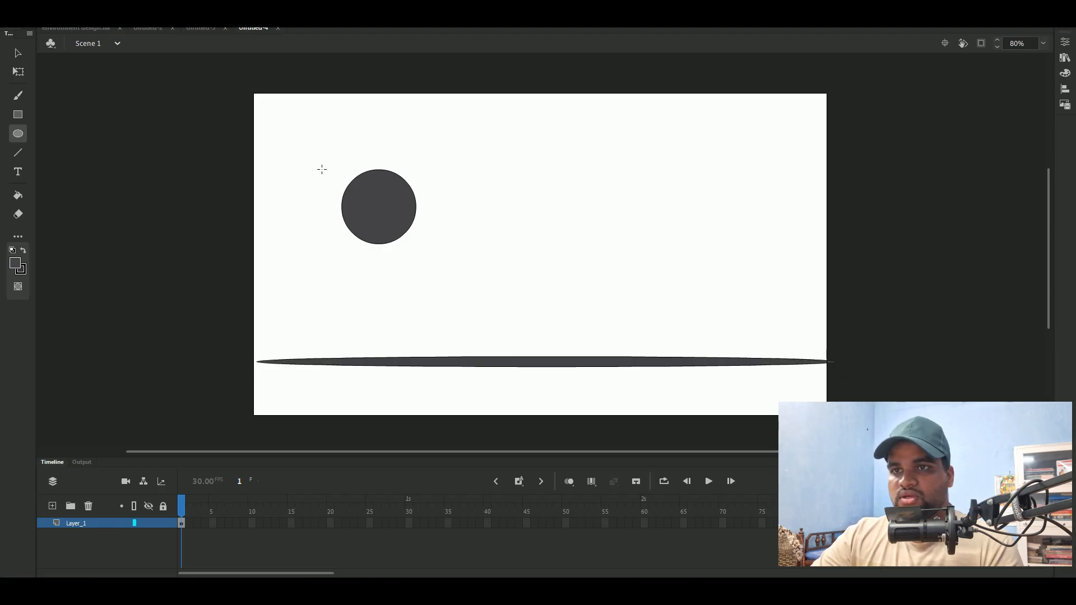
Step: Copy the circle, try a regular paste, align the pasted copy below the original, and delete that copy
{"action": "key", "text": "q"}
{"action": "left_click_drag", "start_coordinate": [314, 155], "coordinate": [449, 264]}
{"action": "key", "text": "ctrl+c"}
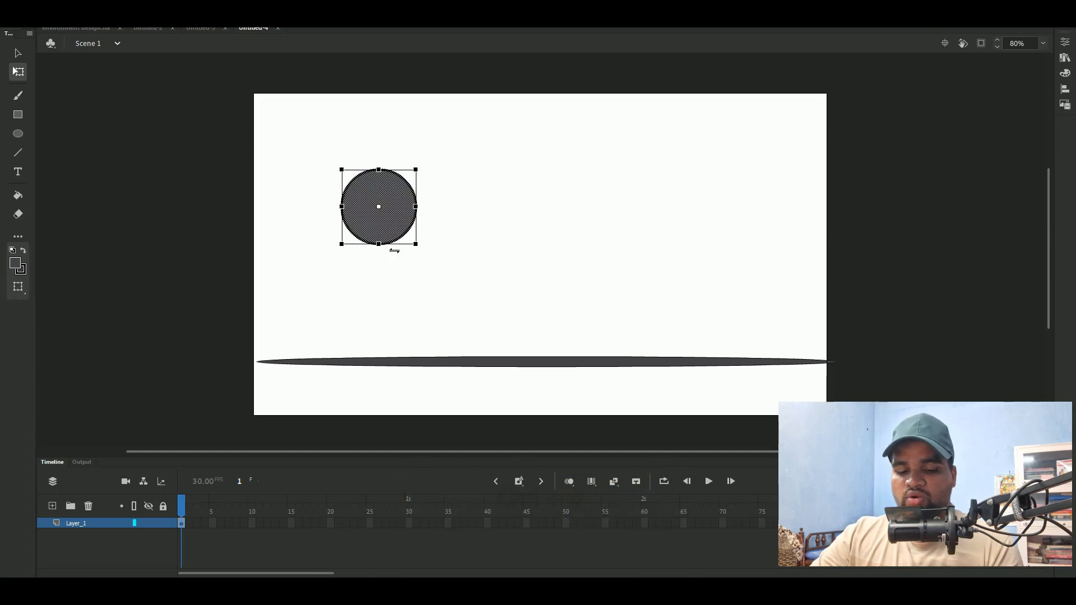
{"action": "key", "text": "ctrl+v"}
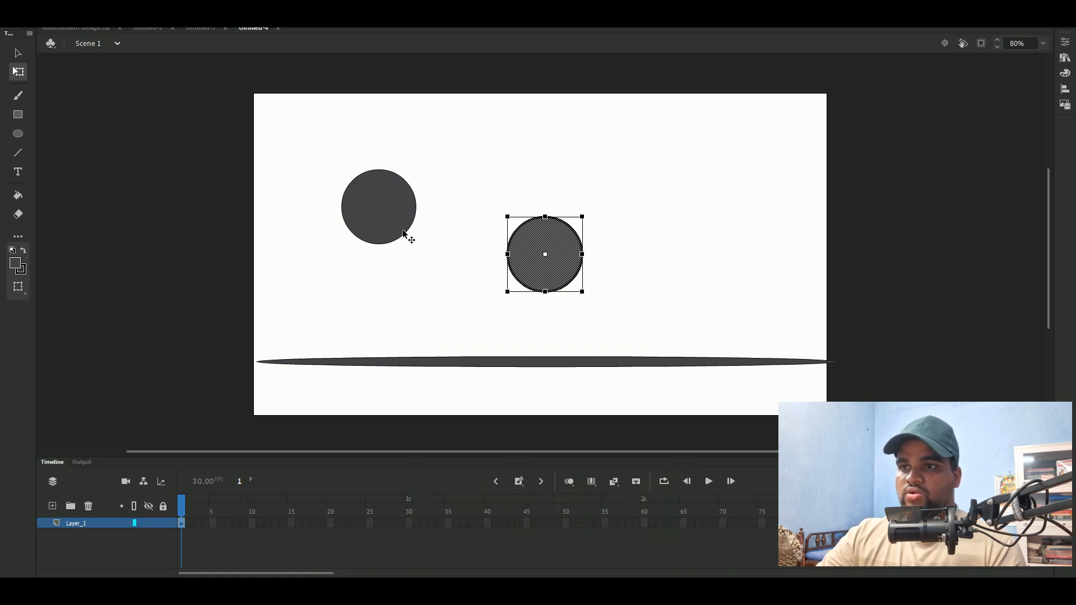
{"action": "left_click_drag", "start_coordinate": [576, 272], "coordinate": [406, 301]}
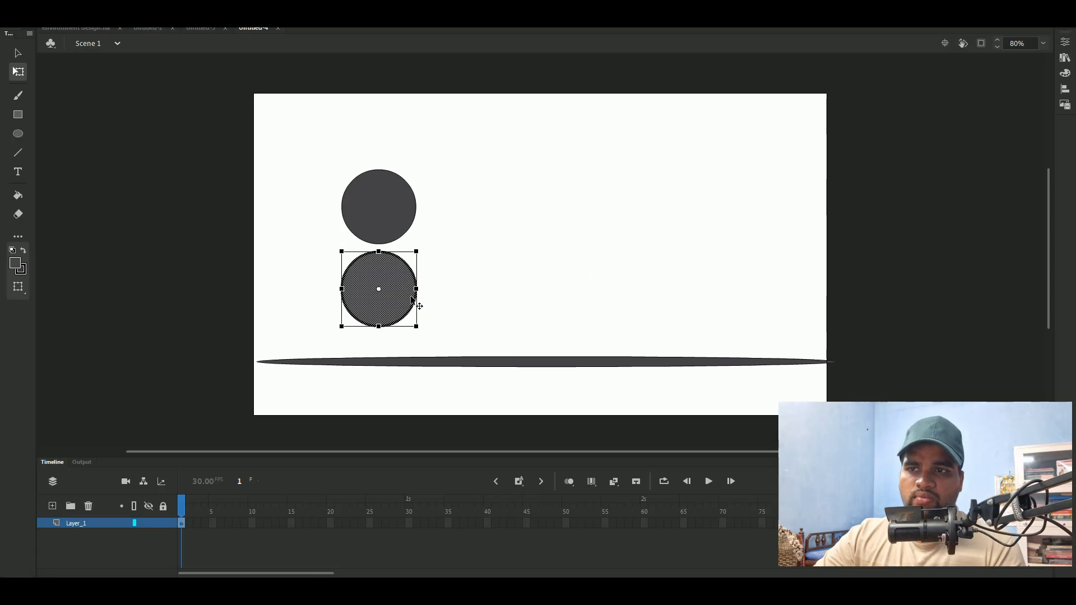
{"action": "key", "text": "Delete"}
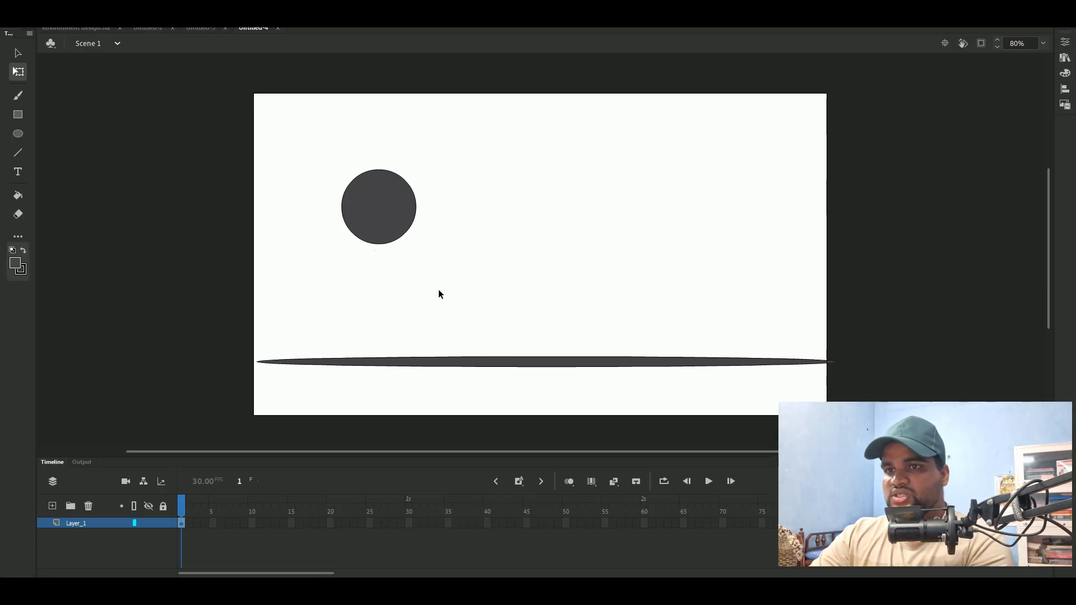
Step: Paste the circle in place, move the copy straight below the original, and narrow it into an upright ellipse
{"action": "left_click", "coordinate": [381, 196]}
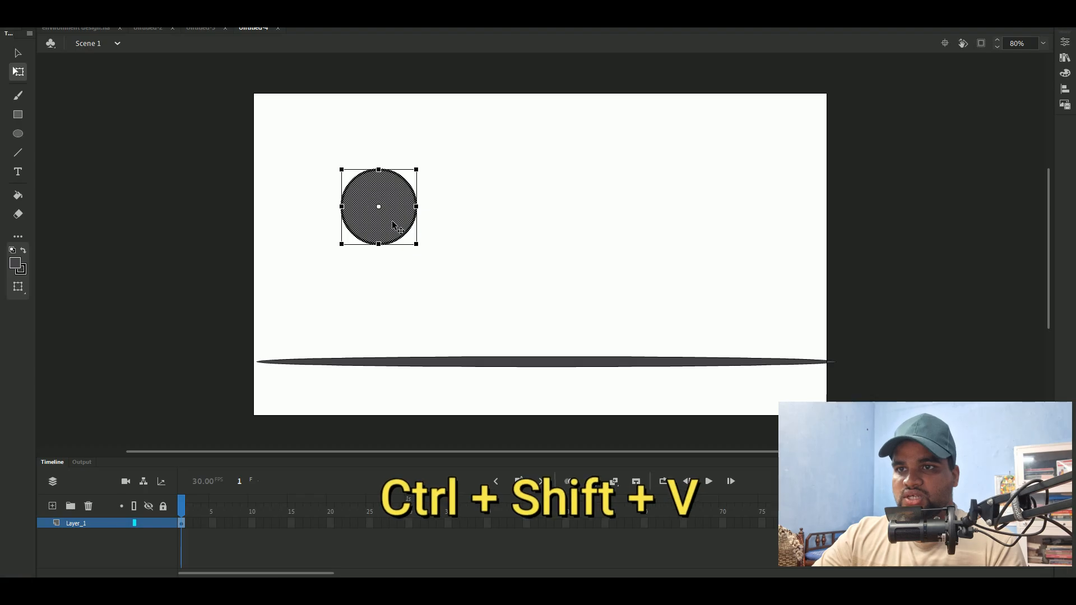
{"action": "left_click_drag", "start_coordinate": [392, 220], "coordinate": [405, 301]}
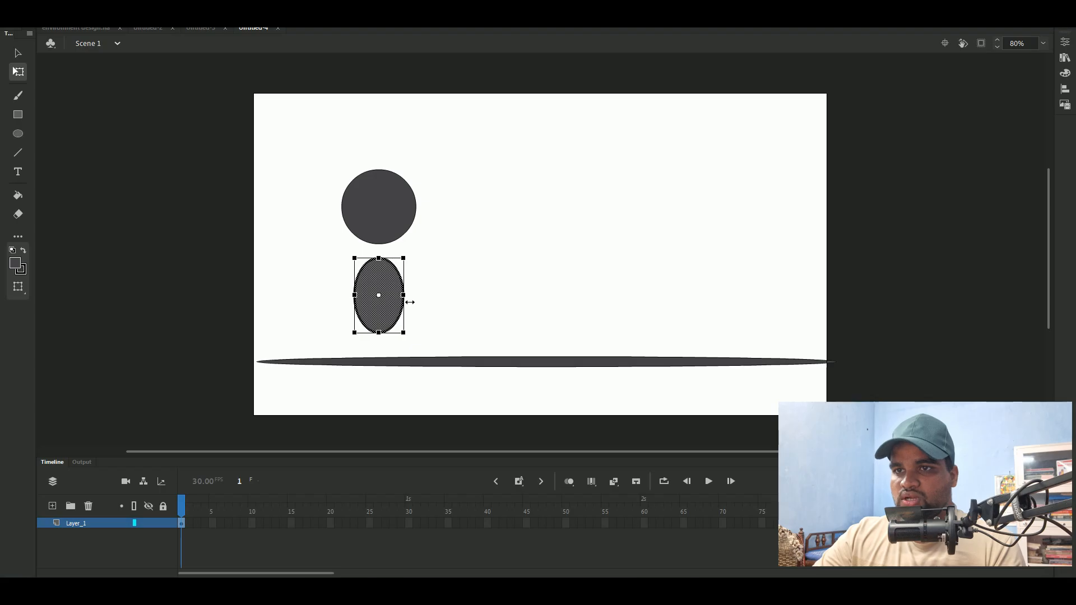
{"action": "left_click", "coordinate": [468, 284]}
Step: Duplicate the upright ellipse in place, move the copy down onto the ground shape, and flatten it into a wide ellipse
{"action": "left_click_drag", "start_coordinate": [423, 344], "coordinate": [323, 252]}
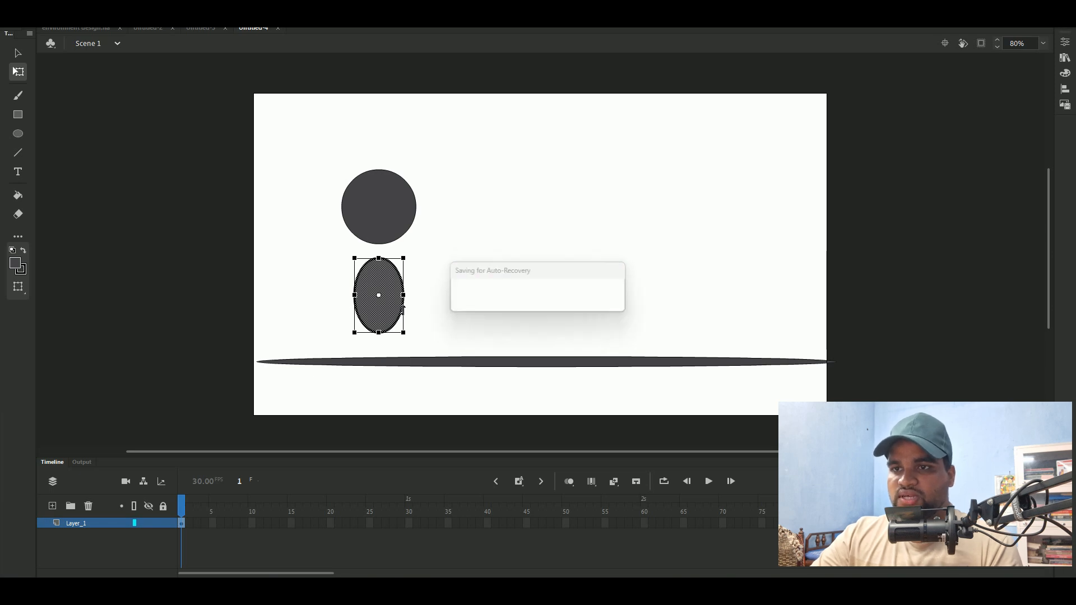
{"action": "key", "text": "shift+Down"}
{"action": "left_click_drag", "start_coordinate": [397, 302], "coordinate": [394, 354]}
{"action": "key", "text": "ctrl+z"}
{"action": "left_click_drag", "start_coordinate": [385, 306], "coordinate": [401, 357]}
{"action": "left_click", "coordinate": [454, 313]}
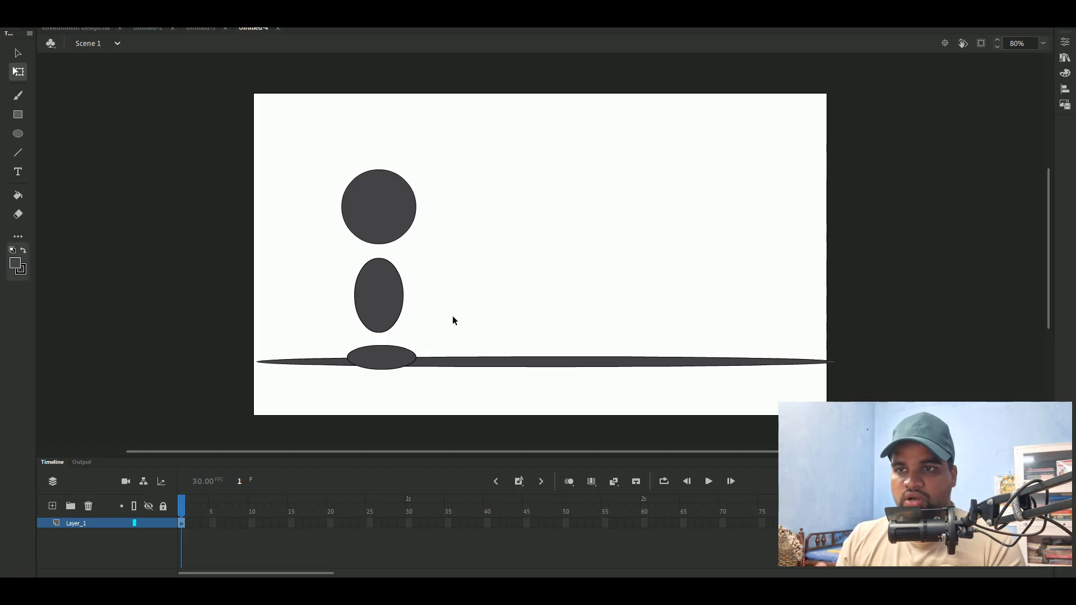
Step: Select both fill parts of the long ground ellipse and move them slightly below their outline
{"action": "left_click", "coordinate": [438, 363]}
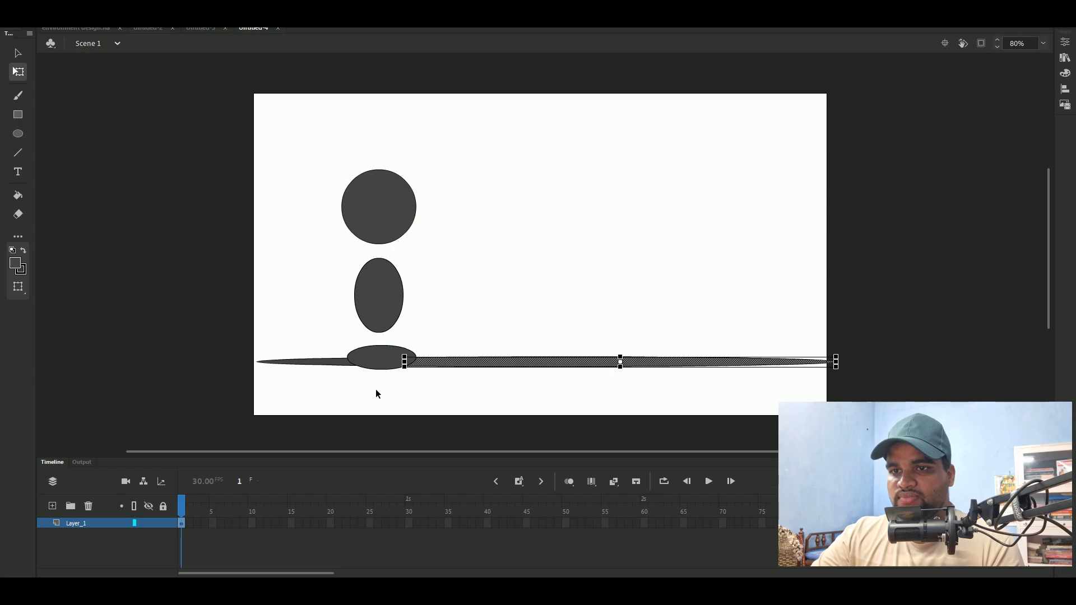
{"action": "left_click", "coordinate": [342, 363], "text": "shift"}
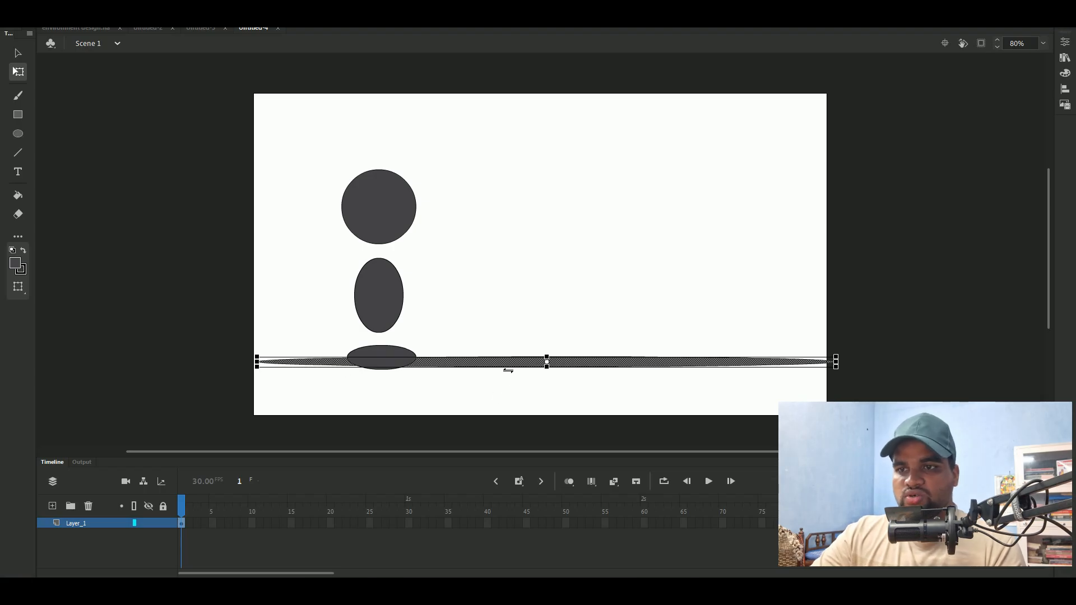
{"action": "left_click_drag", "start_coordinate": [533, 363], "coordinate": [534, 375]}
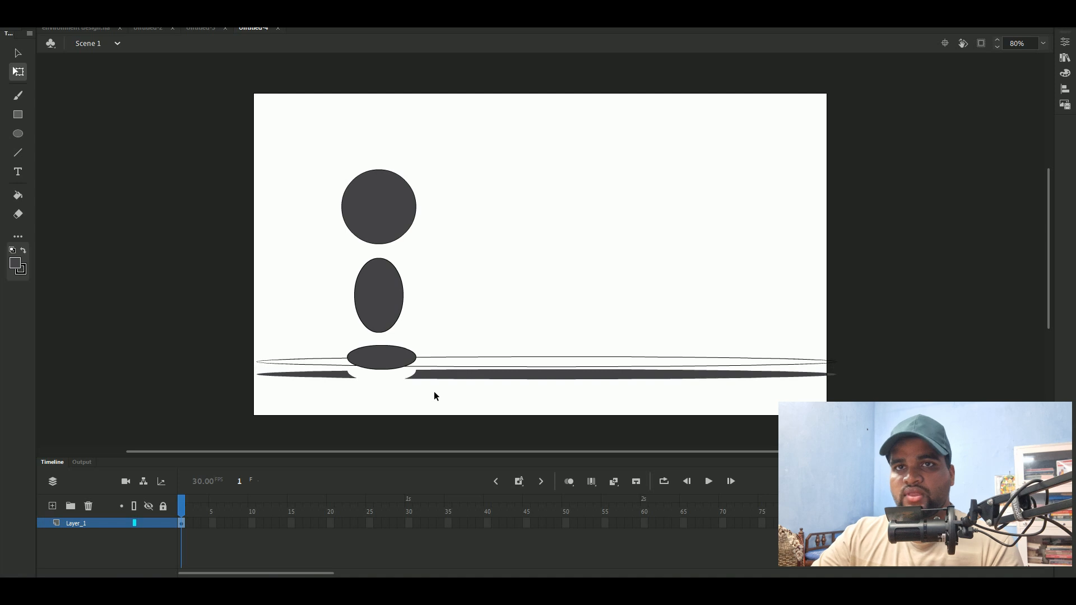
Step: Delete all the circles, ellipses and leftover ground pieces from the stage
{"action": "left_click_drag", "start_coordinate": [477, 170], "coordinate": [255, 417]}
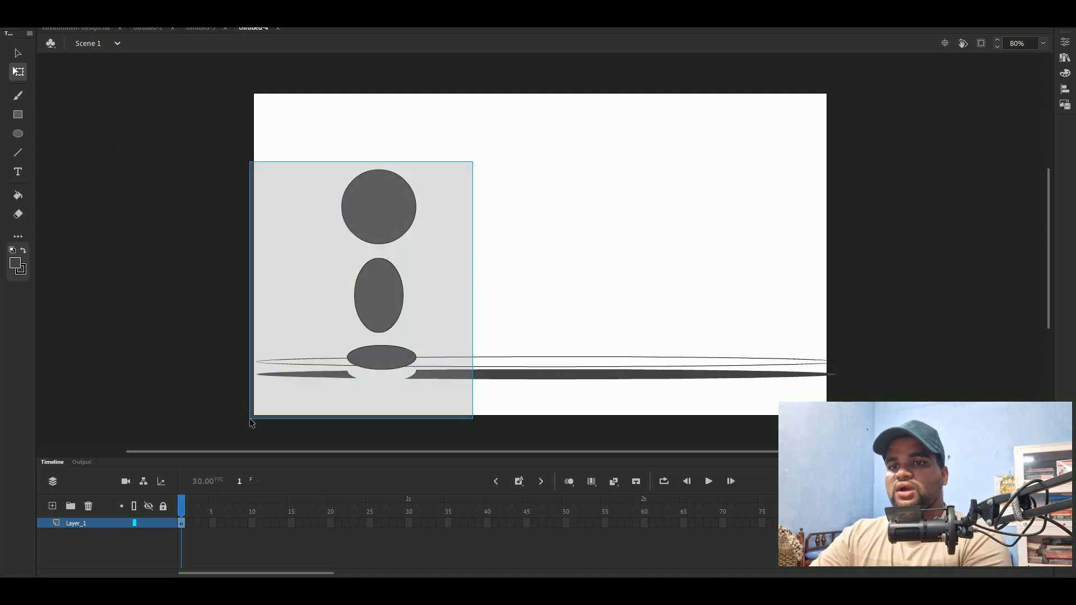
{"action": "key", "text": "Delete"}
{"action": "left_click_drag", "start_coordinate": [864, 365], "coordinate": [426, 418]}
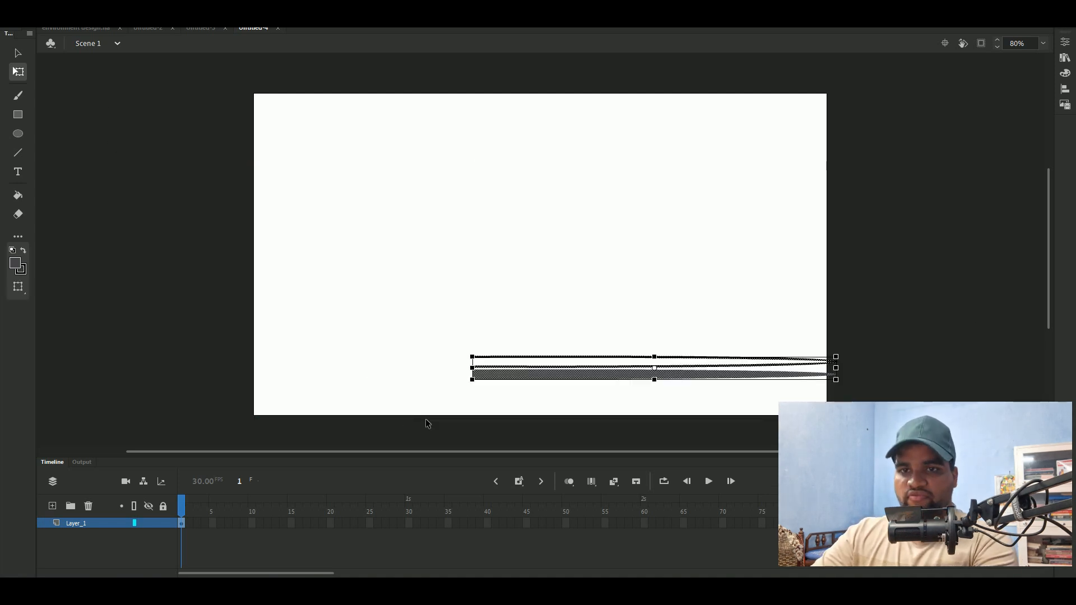
{"action": "key", "text": "Delete"}
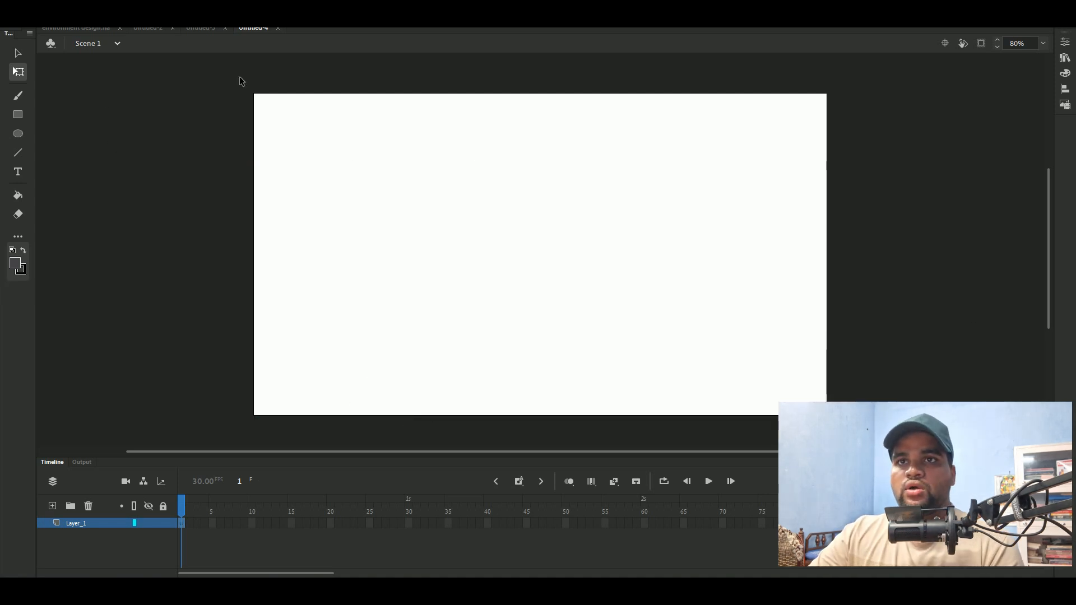
Step: Return to the Untitled-3 scene document and examine its artwork up close and as a whole, including the lower-right rocks and upper-left corner
{"action": "left_click", "coordinate": [197, 28]}
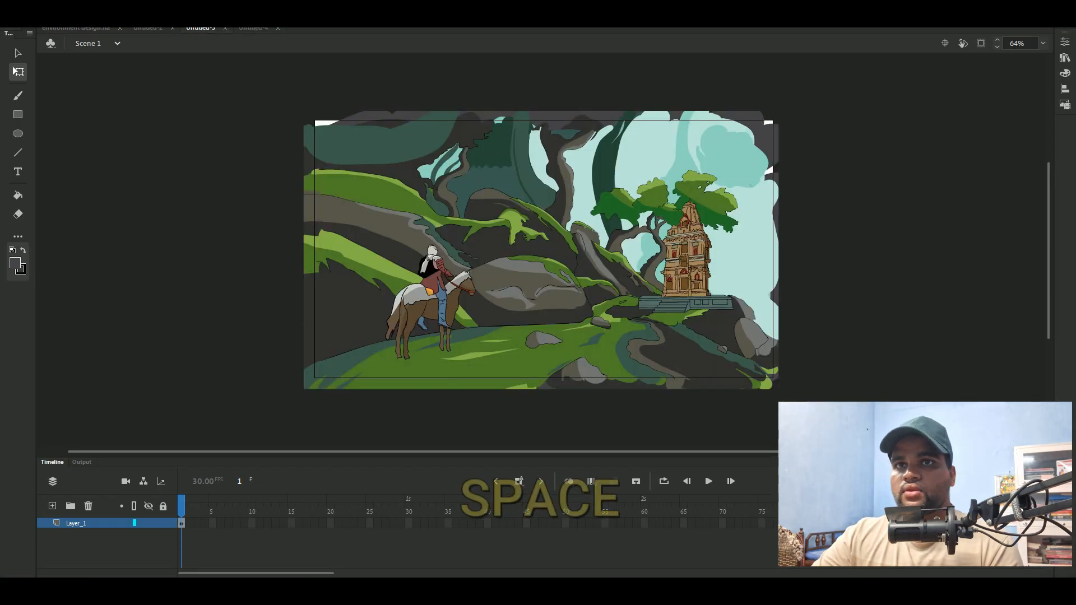
{"action": "scroll", "coordinate": [779, 381], "scroll_direction": "up", "scroll_amount": 8}
{"action": "scroll", "coordinate": [603, 324], "scroll_direction": "down", "scroll_amount": 1}
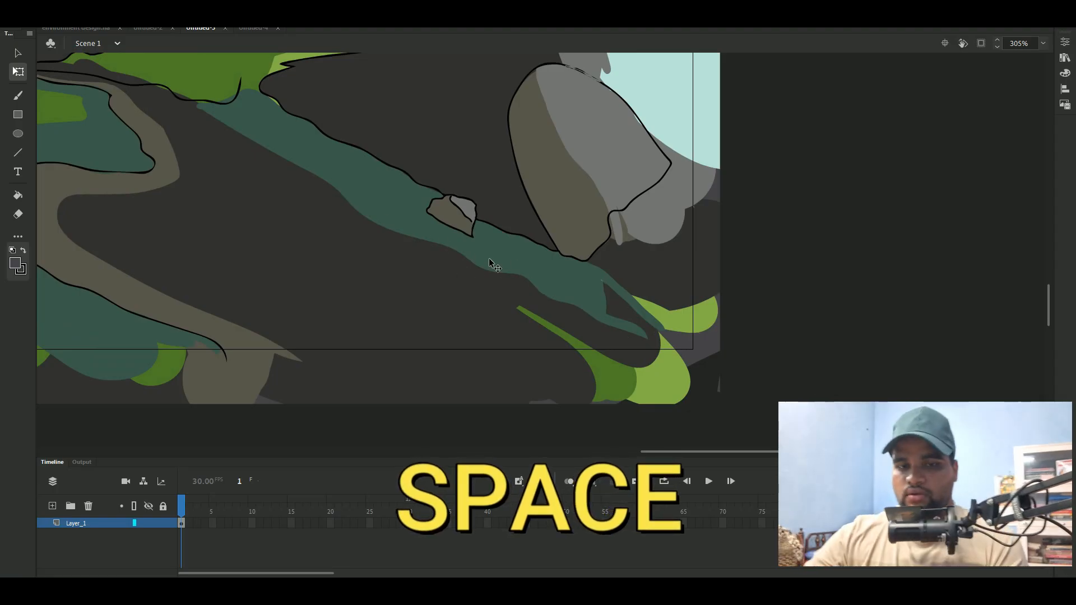
{"action": "scroll", "coordinate": [570, 292], "scroll_direction": "up", "scroll_amount": 5}
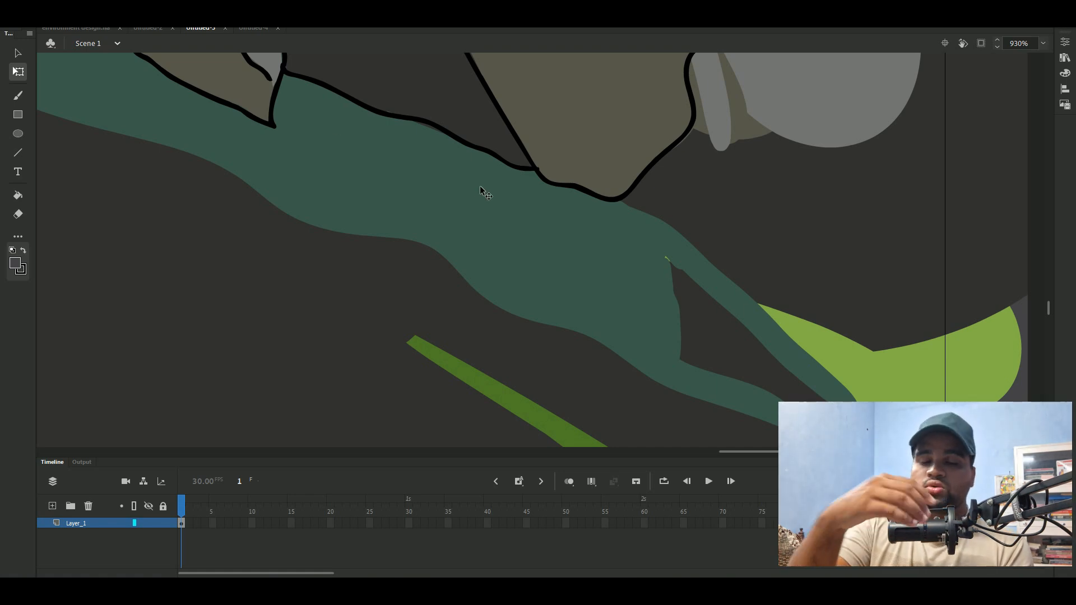
{"action": "scroll", "coordinate": [479, 186], "scroll_direction": "down", "scroll_amount": 10}
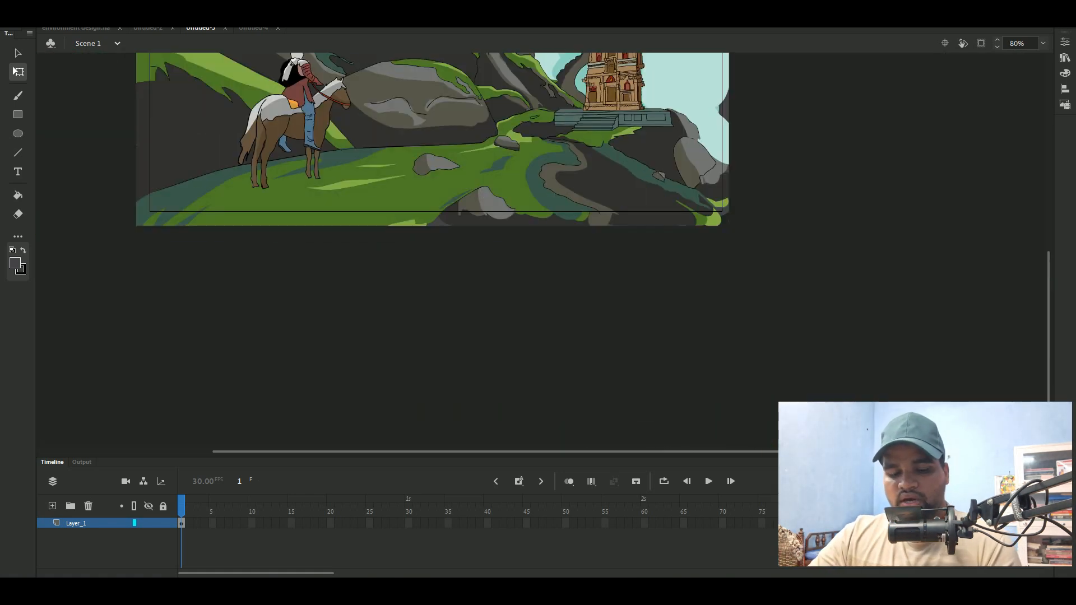
{"action": "scroll", "coordinate": [572, 150], "scroll_direction": "down", "scroll_amount": 2}
{"action": "scroll", "coordinate": [571, 151], "scroll_direction": "up", "scroll_amount": 3}
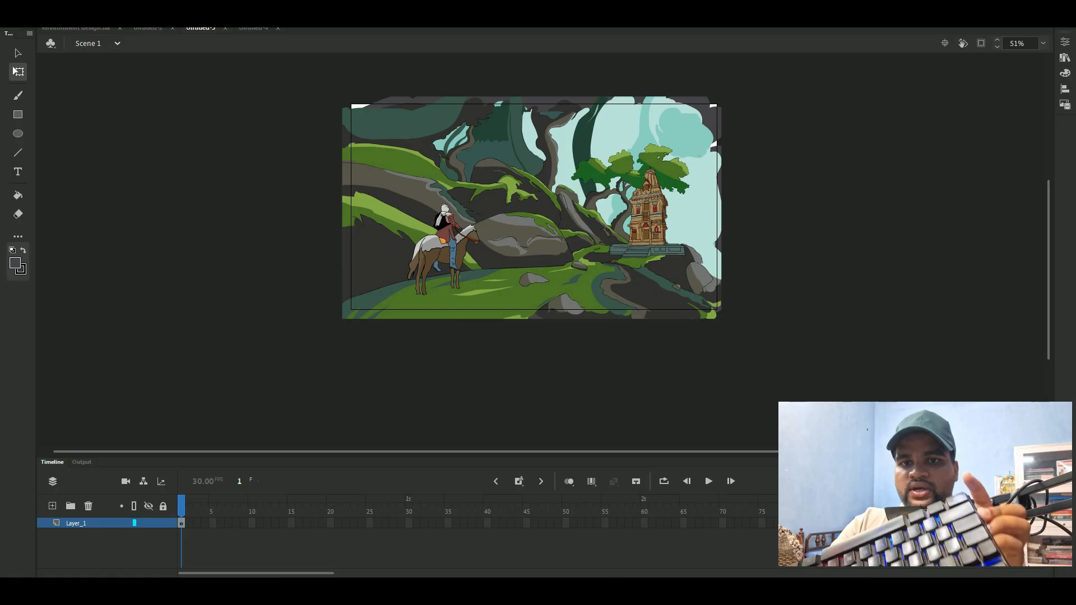
{"action": "scroll", "coordinate": [420, 102], "scroll_direction": "up", "scroll_amount": 8}
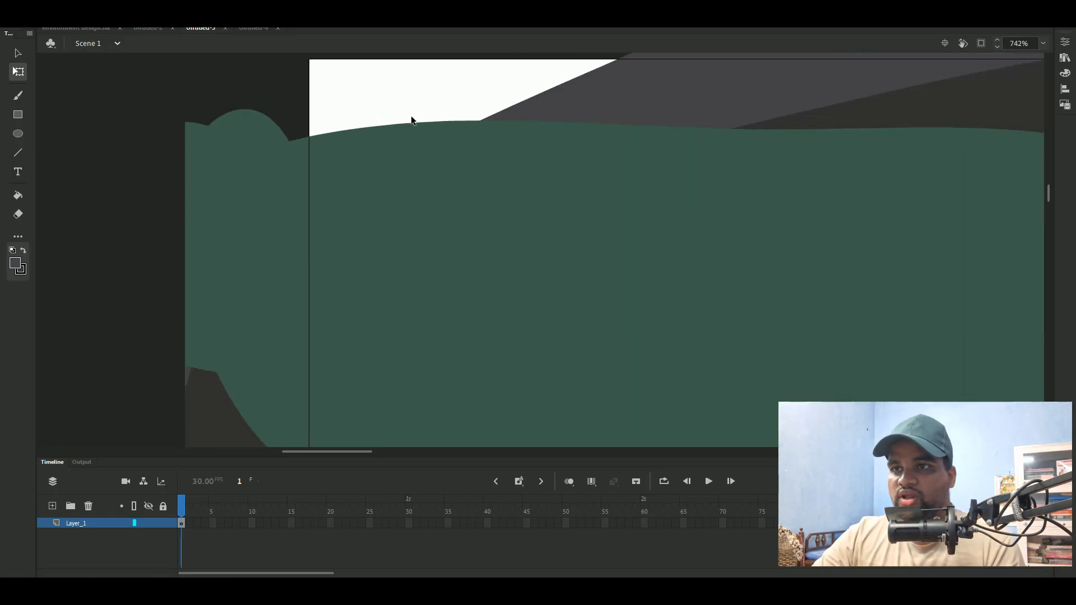
{"action": "scroll", "coordinate": [412, 115], "scroll_direction": "down", "scroll_amount": 3}
{"action": "scroll", "coordinate": [508, 171], "scroll_direction": "down", "scroll_amount": 2}
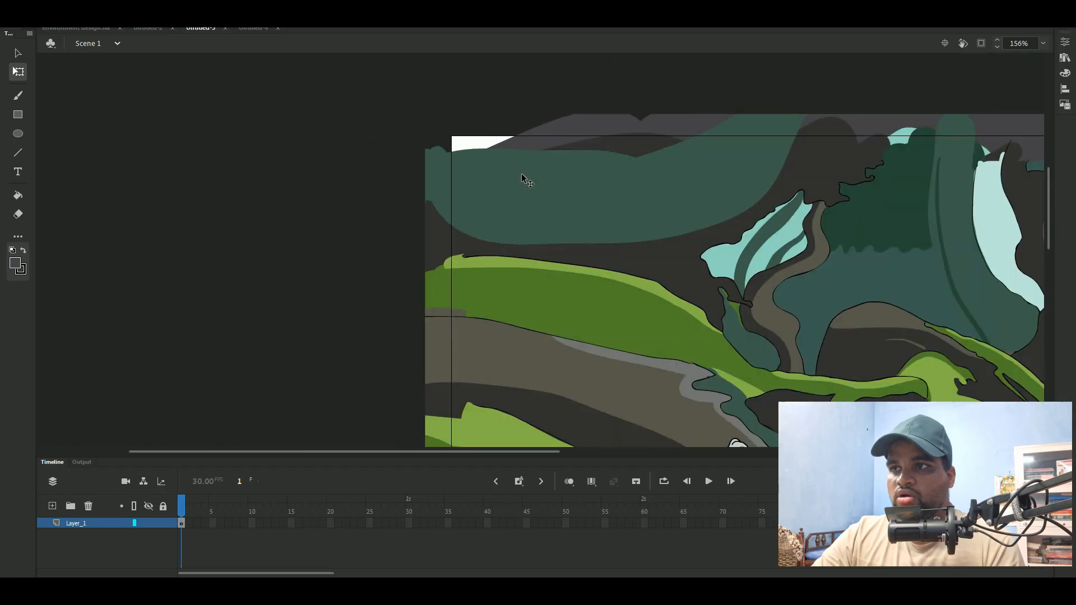
{"action": "scroll", "coordinate": [478, 147], "scroll_direction": "down", "scroll_amount": 2}
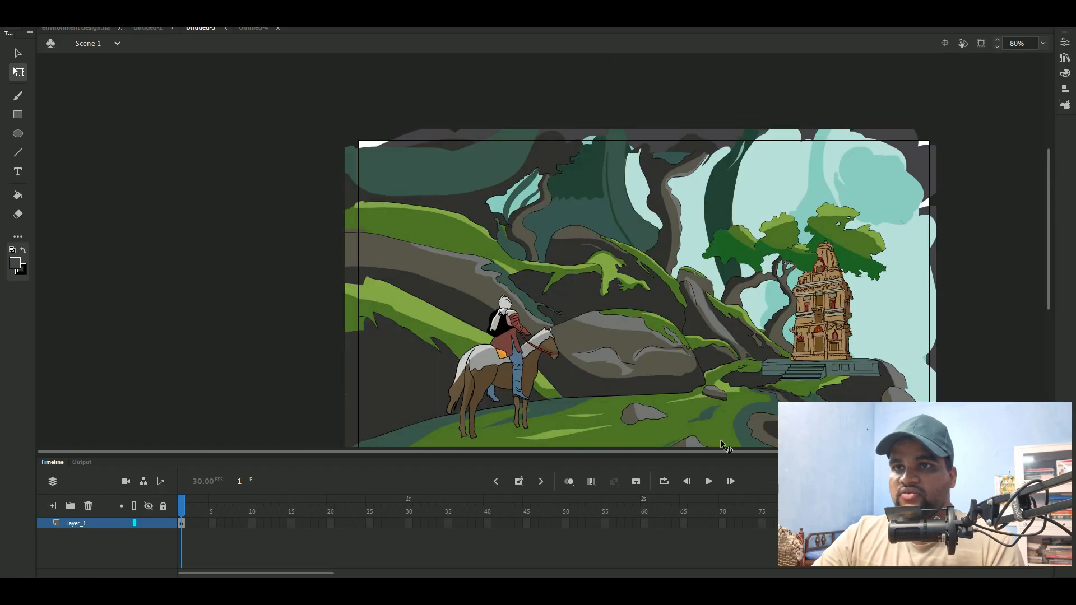
{"action": "scroll", "coordinate": [903, 426], "scroll_direction": "up", "scroll_amount": 3}
{"action": "scroll", "coordinate": [902, 427], "scroll_direction": "down", "scroll_amount": 2}
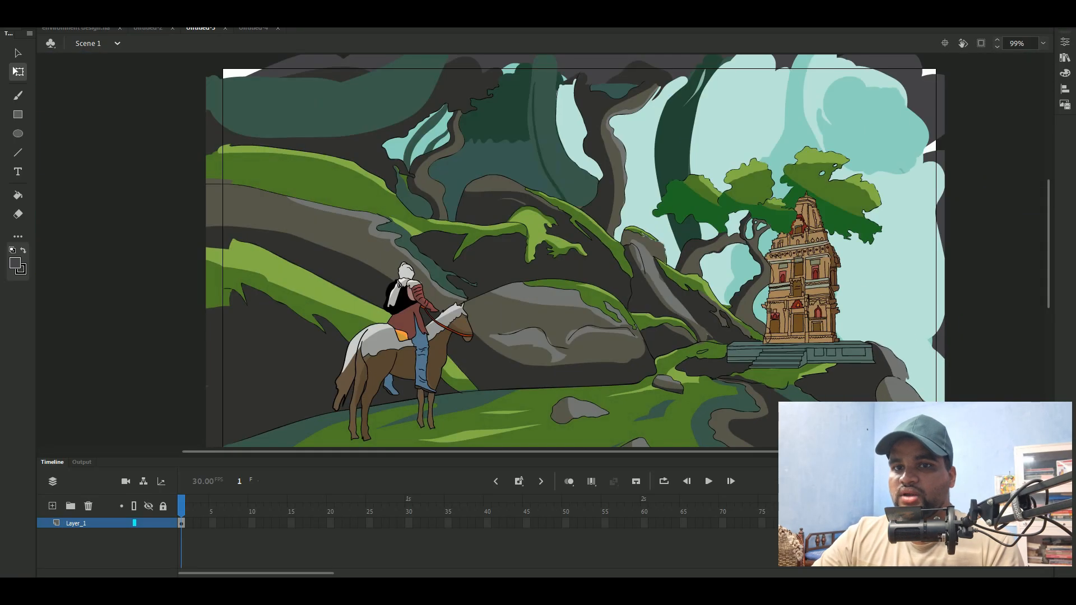
Step: Examine the enlarged scene by moving across it from the temple steps to the upper-left corner and back toward the mossy rocks
{"action": "scroll", "coordinate": [740, 364], "scroll_direction": "up", "scroll_amount": 5}
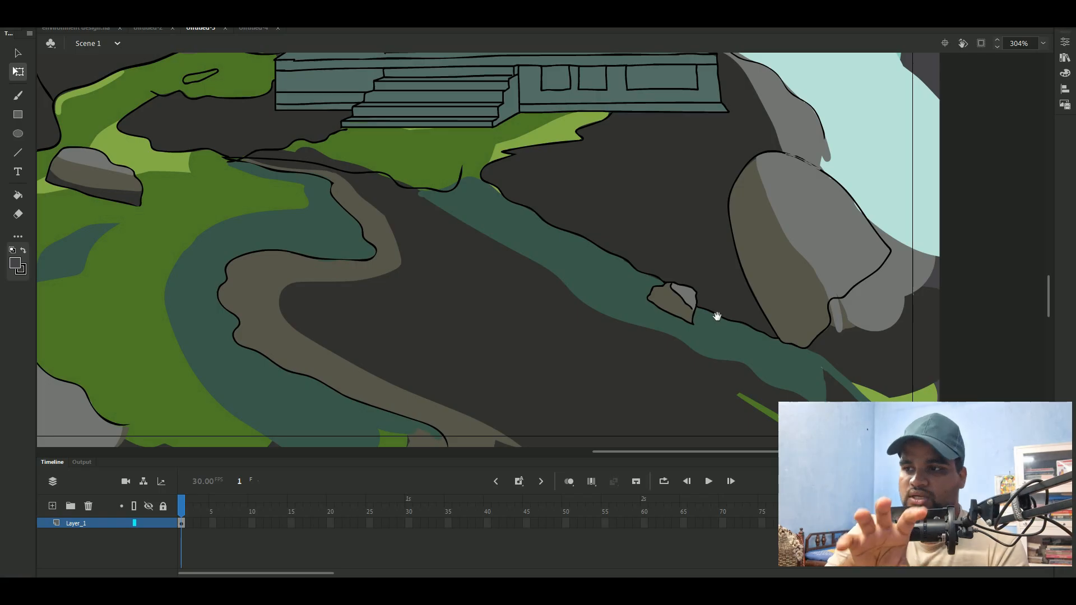
{"action": "left_click_drag", "start_coordinate": [430, 202], "coordinate": [552, 303]}
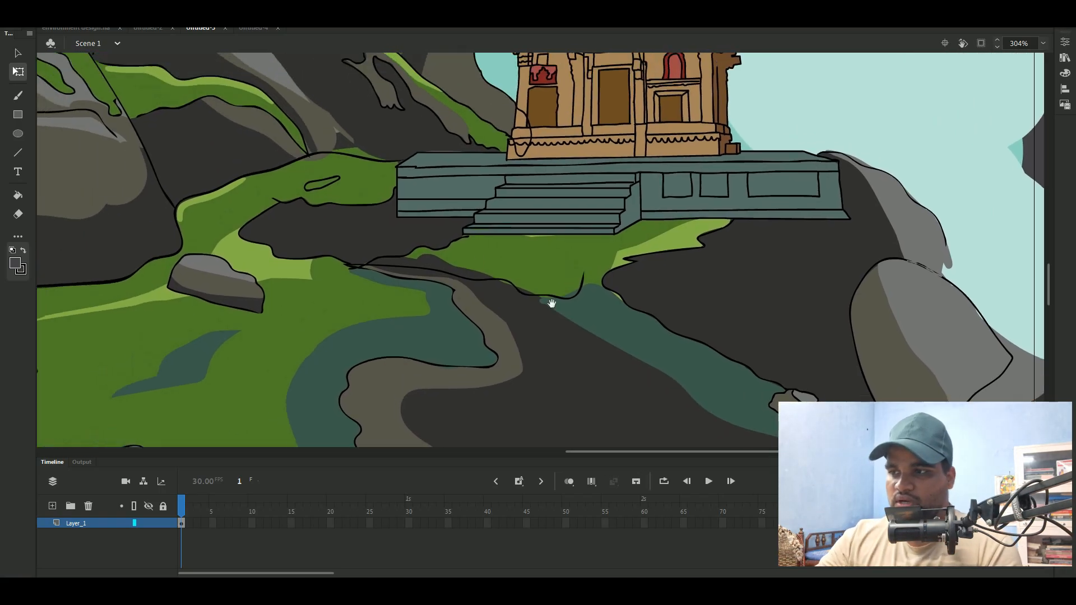
{"action": "left_click_drag", "start_coordinate": [421, 212], "coordinate": [639, 375]}
{"action": "left_click_drag", "start_coordinate": [396, 175], "coordinate": [666, 384]}
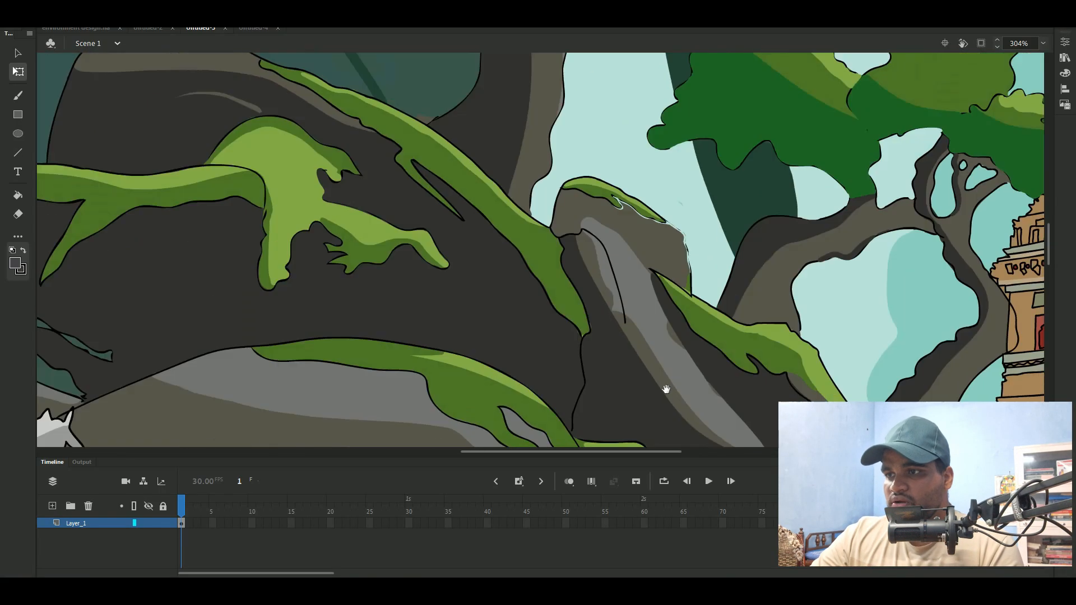
{"action": "left_click_drag", "start_coordinate": [426, 207], "coordinate": [481, 257]}
{"action": "left_click_drag", "start_coordinate": [356, 170], "coordinate": [442, 230]}
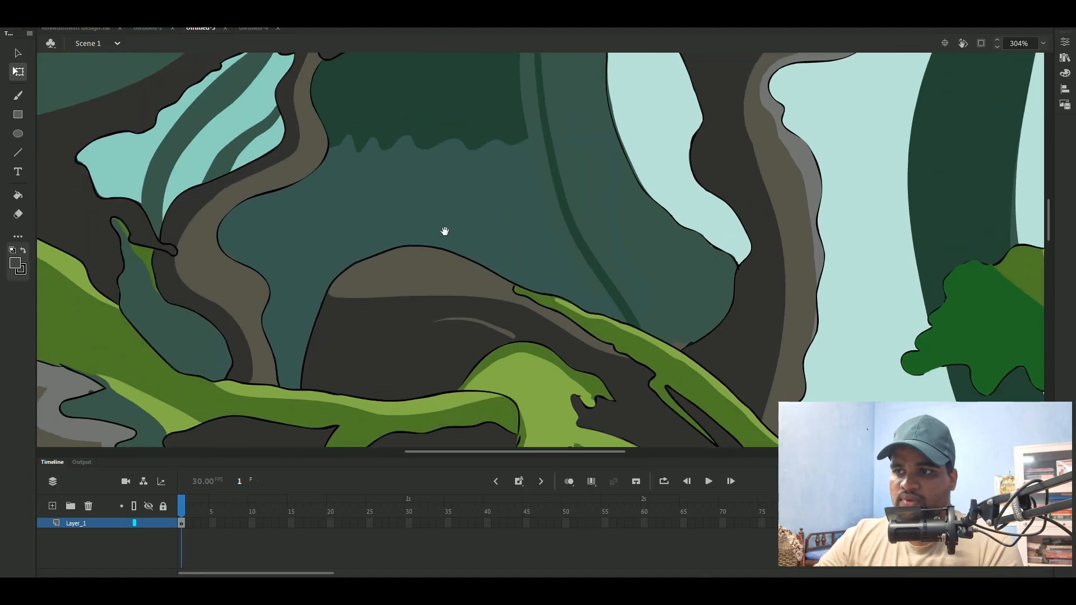
{"action": "left_click_drag", "start_coordinate": [363, 178], "coordinate": [442, 240]}
{"action": "mouse_move", "coordinate": [359, 172]}
{"action": "left_mouse_down"}
{"action": "mouse_move", "coordinate": [405, 211]}
{"action": "mouse_move", "coordinate": [404, 262]}
{"action": "mouse_move", "coordinate": [538, 193]}
{"action": "left_mouse_up"}
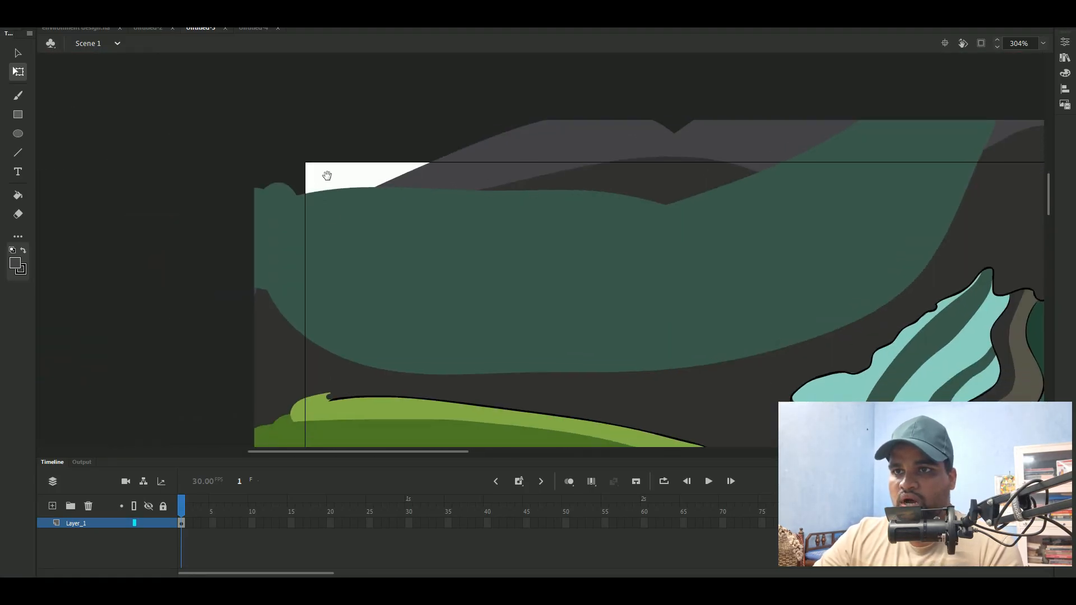
{"action": "left_click_drag", "start_coordinate": [390, 286], "coordinate": [387, 226]}
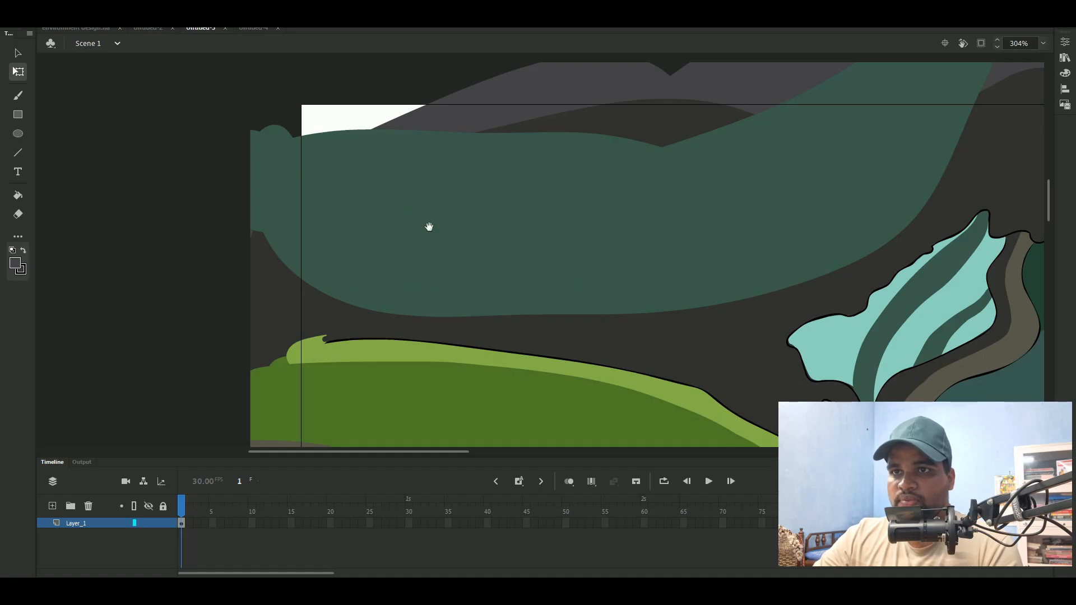
{"action": "left_click_drag", "start_coordinate": [851, 390], "coordinate": [580, 186]}
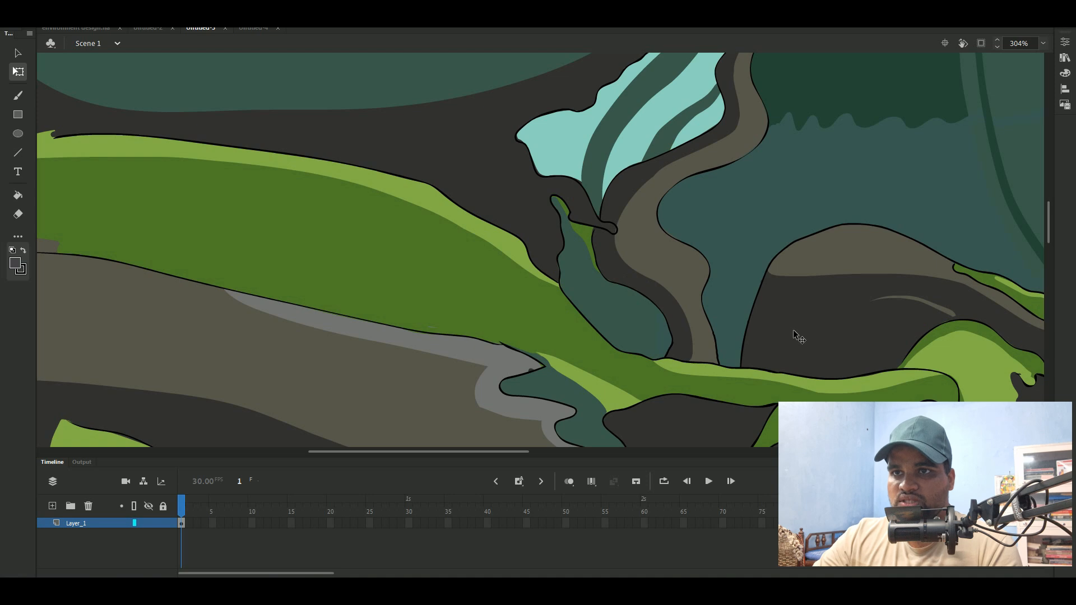
Step: Try to shift the dark path shape below the temple out of position, and undo the move
{"action": "scroll", "coordinate": [799, 336], "scroll_direction": "down", "scroll_amount": 5}
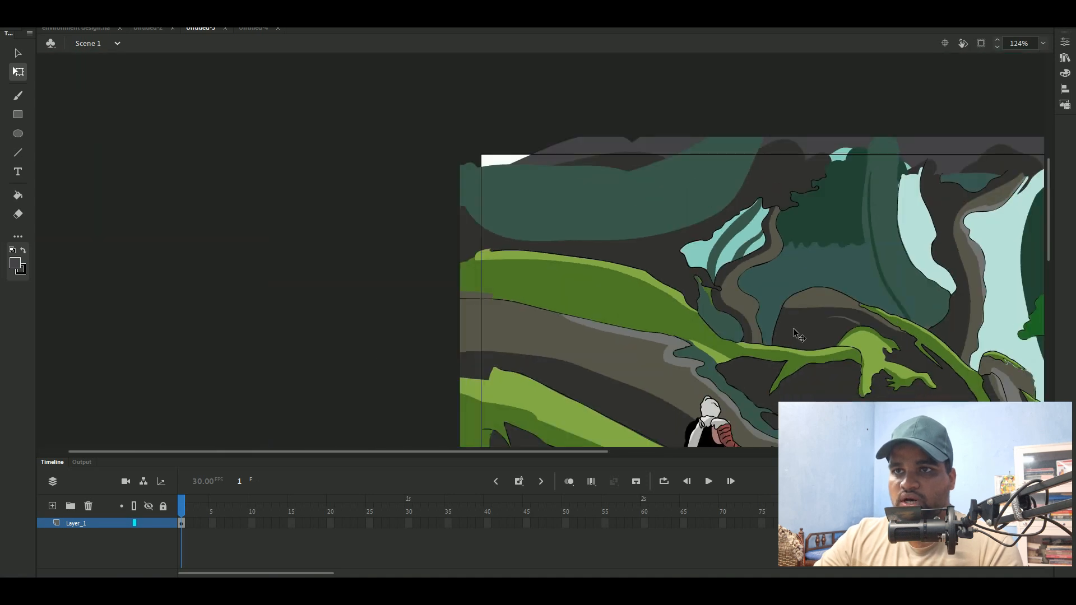
{"action": "left_click_drag", "start_coordinate": [813, 349], "coordinate": [440, 153]}
{"action": "left_click_drag", "start_coordinate": [639, 261], "coordinate": [424, 113]}
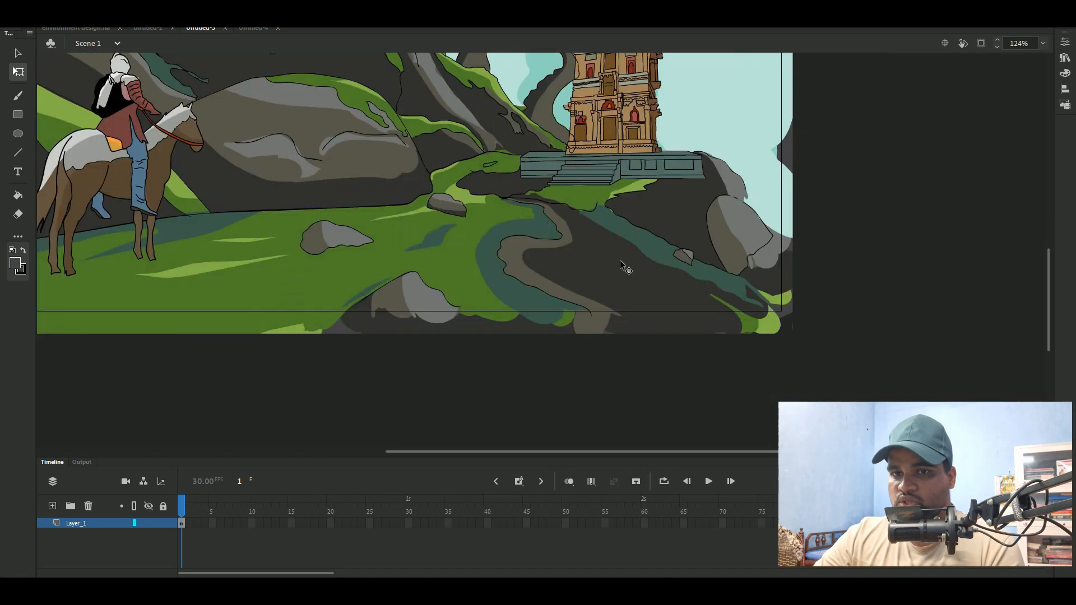
{"action": "left_click", "coordinate": [679, 294]}
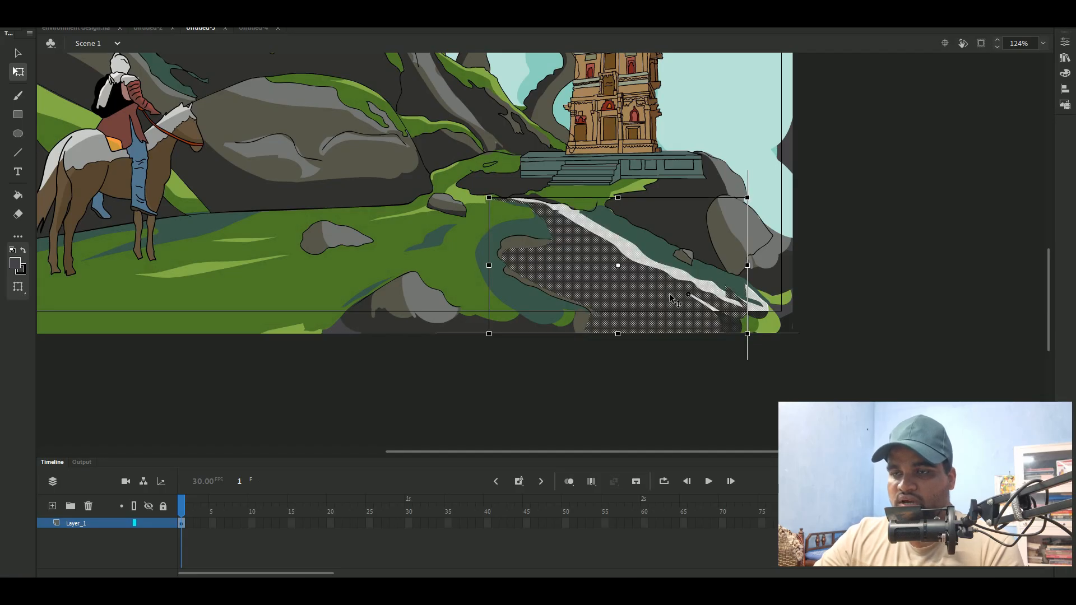
{"action": "left_click_drag", "start_coordinate": [670, 295], "coordinate": [687, 289]}
{"action": "key", "text": "ctrl+z"}
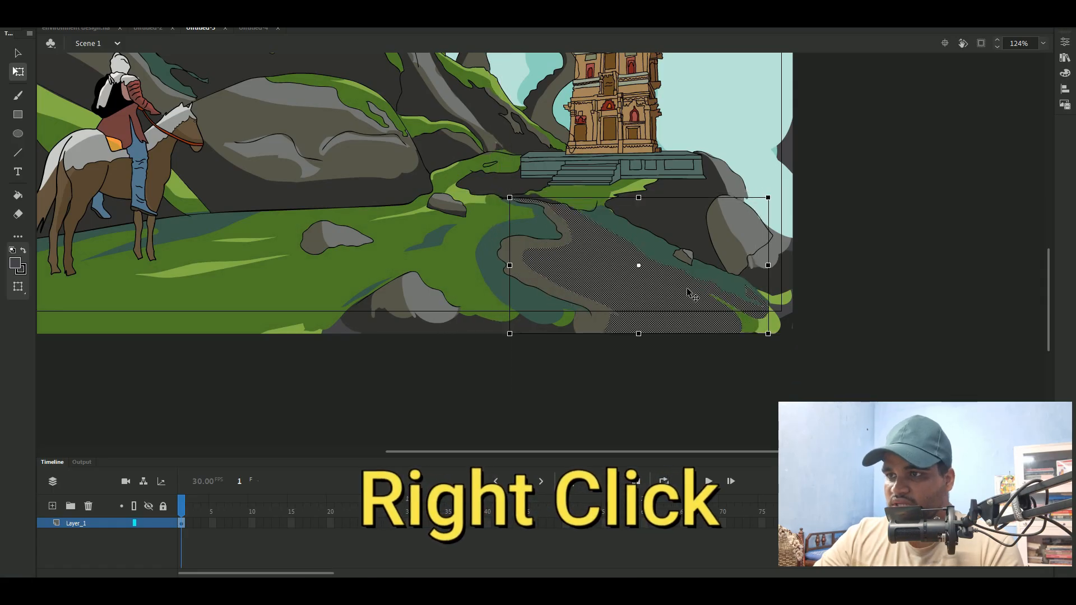
{"action": "key", "text": "ctrl+z"}
Step: Try to shift the teal canopy shape in the scene's upper-left corner, undo the move, and deselect it
{"action": "key", "text": "space"}
{"action": "left_click_drag", "start_coordinate": [546, 213], "coordinate": [665, 297]}
{"action": "left_click_drag", "start_coordinate": [409, 185], "coordinate": [541, 282]}
{"action": "left_click_drag", "start_coordinate": [334, 154], "coordinate": [437, 245]}
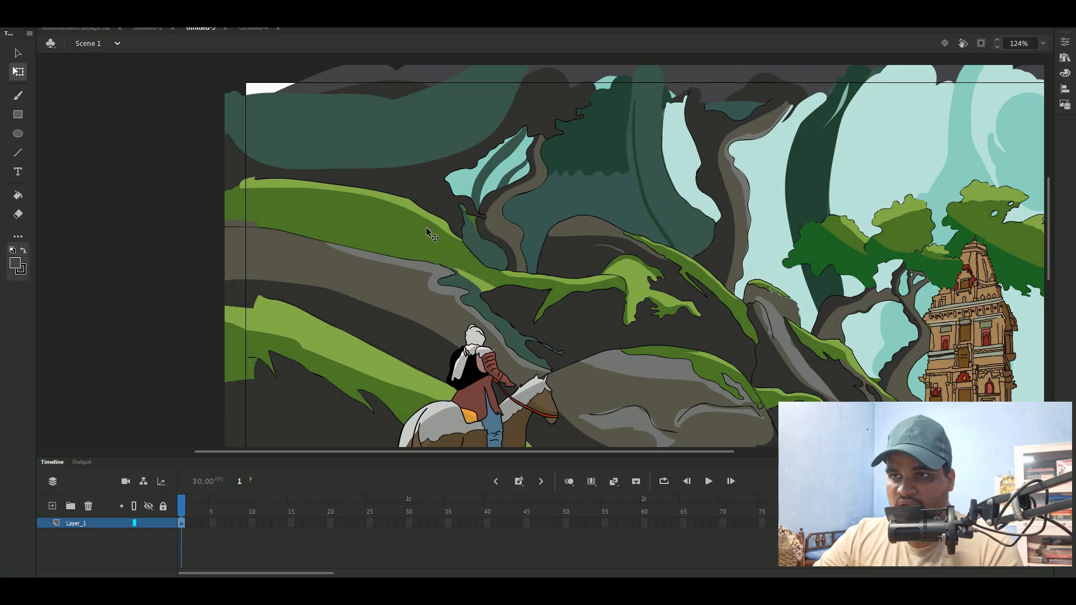
{"action": "left_click", "coordinate": [390, 143]}
{"action": "mouse_move", "coordinate": [379, 132]}
{"action": "left_mouse_down"}
{"action": "mouse_move", "coordinate": [382, 168]}
{"action": "mouse_move", "coordinate": [378, 120]}
{"action": "mouse_move", "coordinate": [380, 140]}
{"action": "left_mouse_up"}
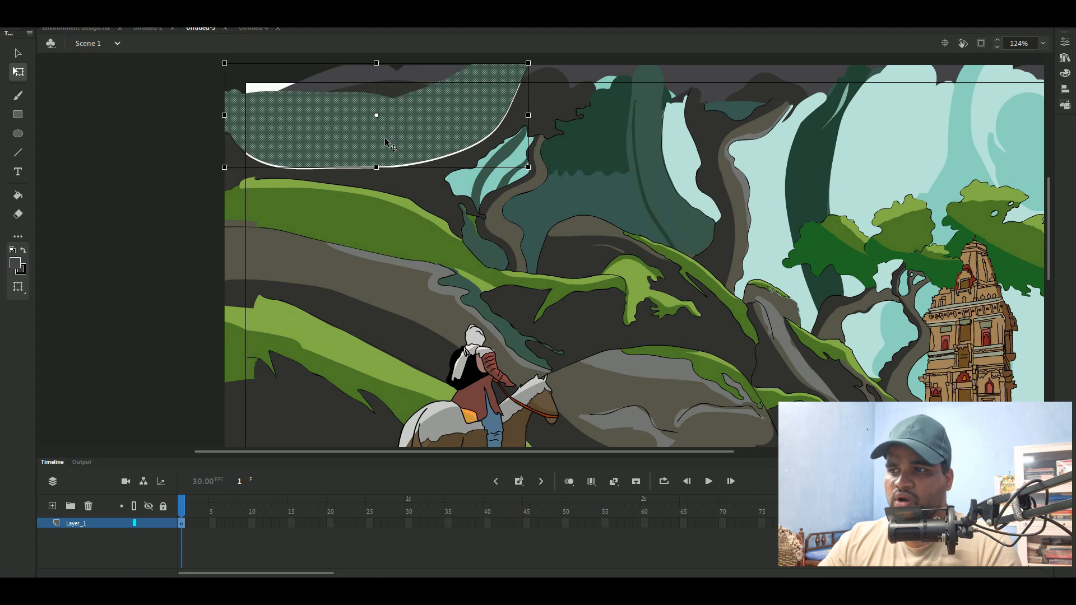
{"action": "key", "text": "ctrl+z"}
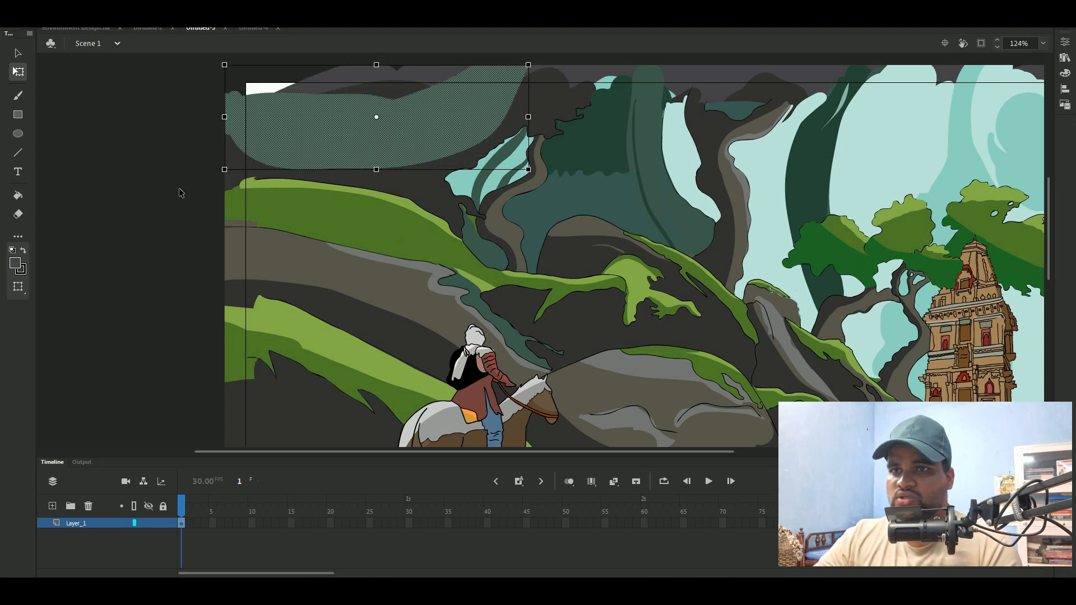
{"action": "left_click", "coordinate": [164, 164]}
{"action": "scroll", "coordinate": [206, 164], "scroll_direction": "down", "scroll_amount": 2}
{"action": "left_click_drag", "start_coordinate": [568, 359], "coordinate": [543, 308]}
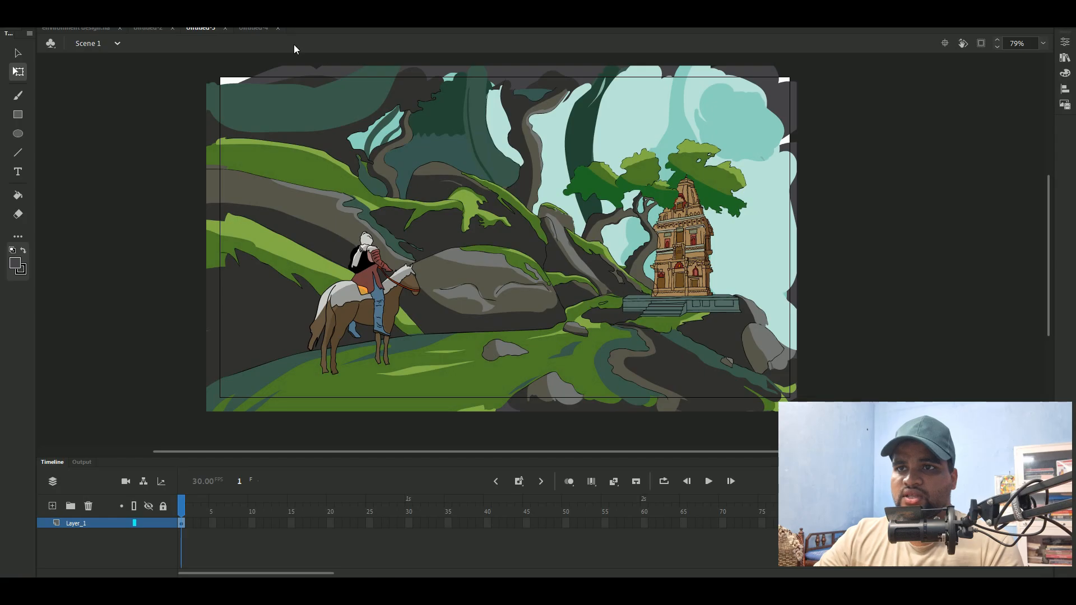
Step: Switch to the Untitled-4 document and draw a horizontal ground line across the lower part of the stage, slightly beyond both edges
{"action": "left_click", "coordinate": [250, 32]}
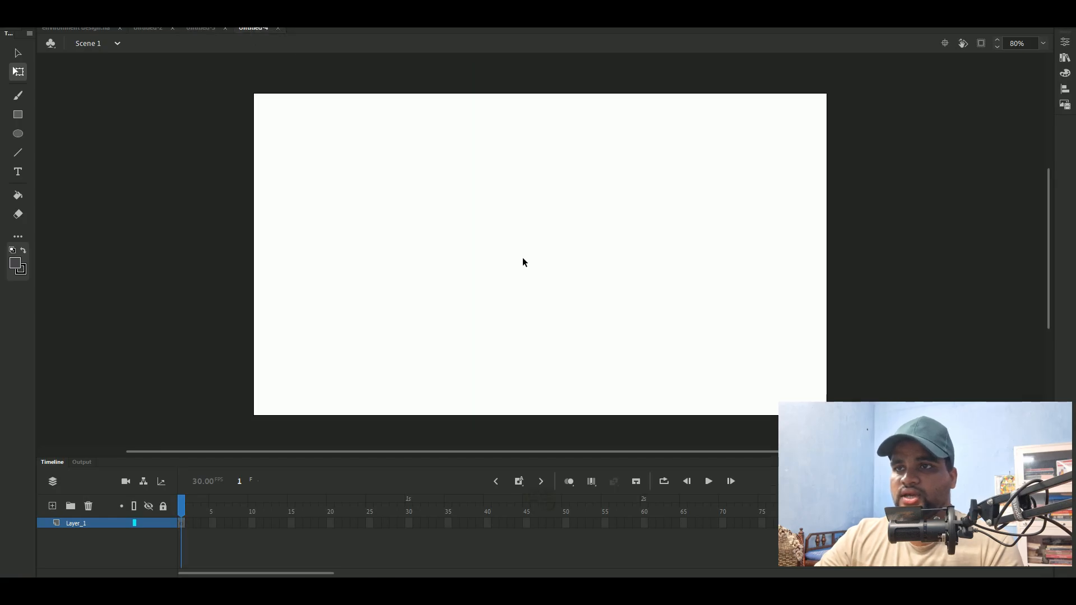
{"action": "key", "text": "n"}
{"action": "mouse_move", "coordinate": [247, 336]}
{"action": "left_mouse_down"}
{"action": "mouse_move", "coordinate": [543, 353]}
{"action": "mouse_move", "coordinate": [838, 339]}
{"action": "left_mouse_up"}
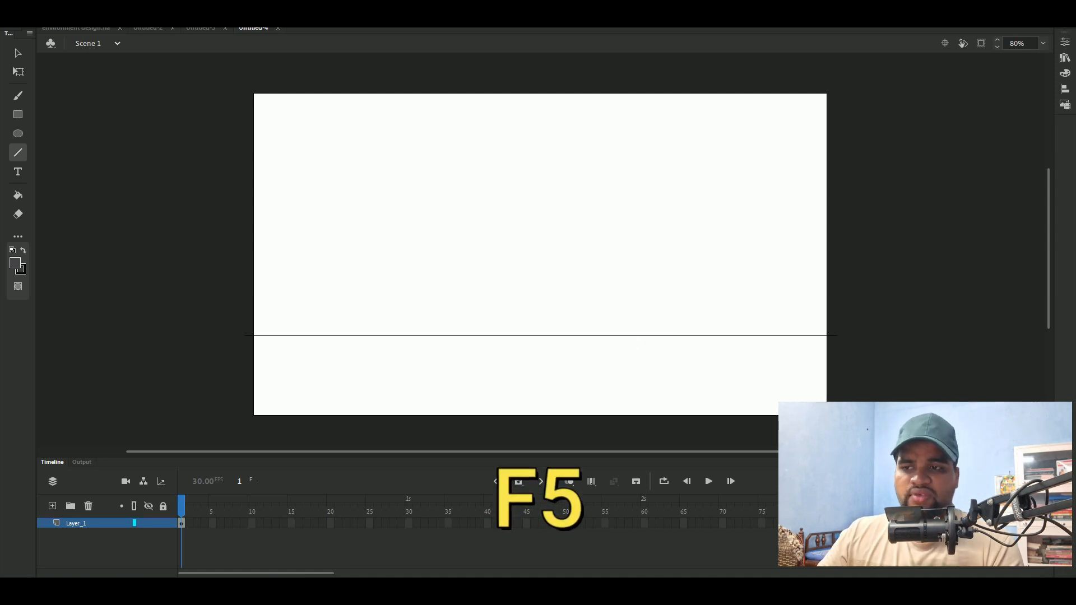
Step: Move the ground line slightly lower on the stage and deselect it
{"action": "key", "text": "q"}
{"action": "left_click", "coordinate": [635, 337]}
{"action": "key", "text": "Down"}
{"action": "key", "text": "Down"}
{"action": "key", "text": "Down"}
{"action": "key", "text": "Down"}
{"action": "key", "text": "Down"}
{"action": "key", "text": "Down"}
{"action": "key", "text": "Down"}
{"action": "key", "text": "Down"}
{"action": "key", "text": "Down"}
{"action": "key", "text": "Down"}
{"action": "key", "text": "Down"}
{"action": "key", "text": "Down"}
{"action": "key", "text": "Down"}
{"action": "key", "text": "Down"}
{"action": "key", "text": "Down"}
{"action": "key", "text": "Down"}
{"action": "key", "text": "Down"}
{"action": "key", "text": "Down"}
{"action": "key", "text": "Down"}
{"action": "key", "text": "Down"}
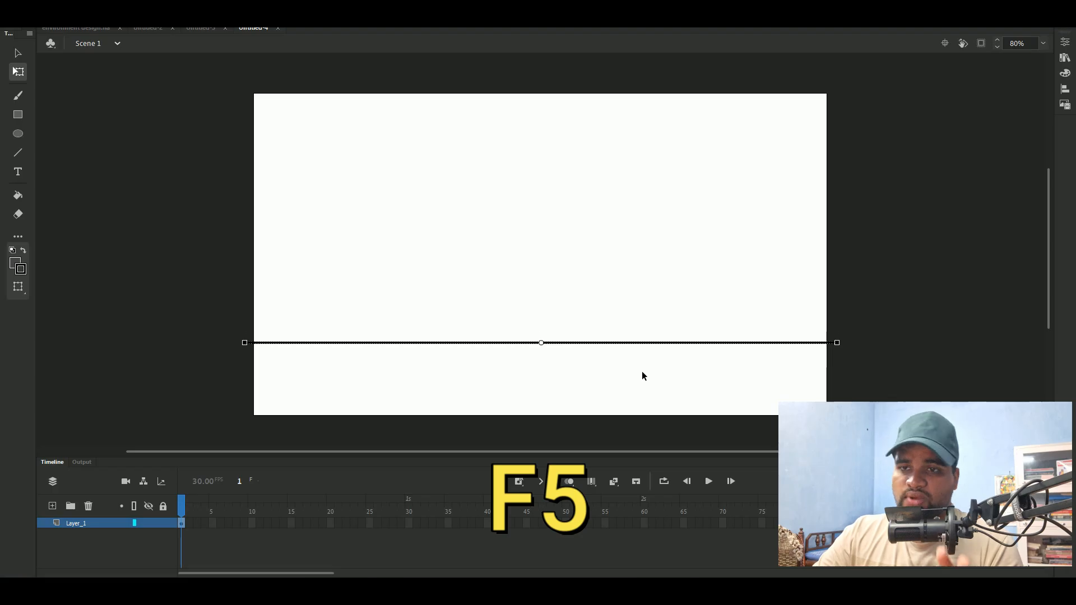
{"action": "left_click", "coordinate": [662, 407]}
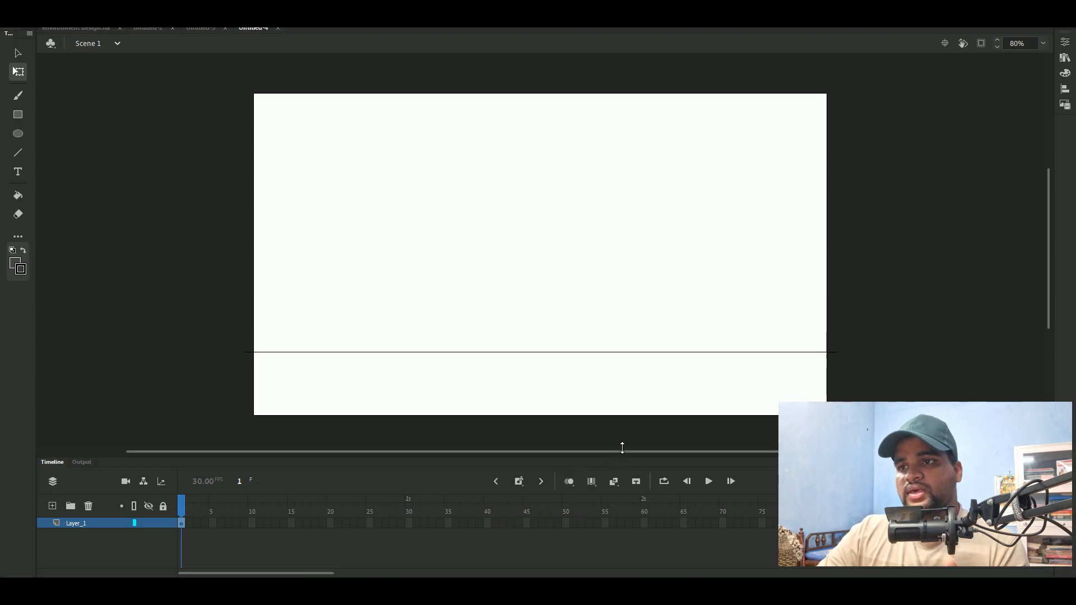
Step: Make the timeline taller and enlarge its frames to the widest view
{"action": "left_click_drag", "start_coordinate": [623, 454], "coordinate": [633, 432]}
{"action": "left_click_drag", "start_coordinate": [989, 448], "coordinate": [1027, 448]}
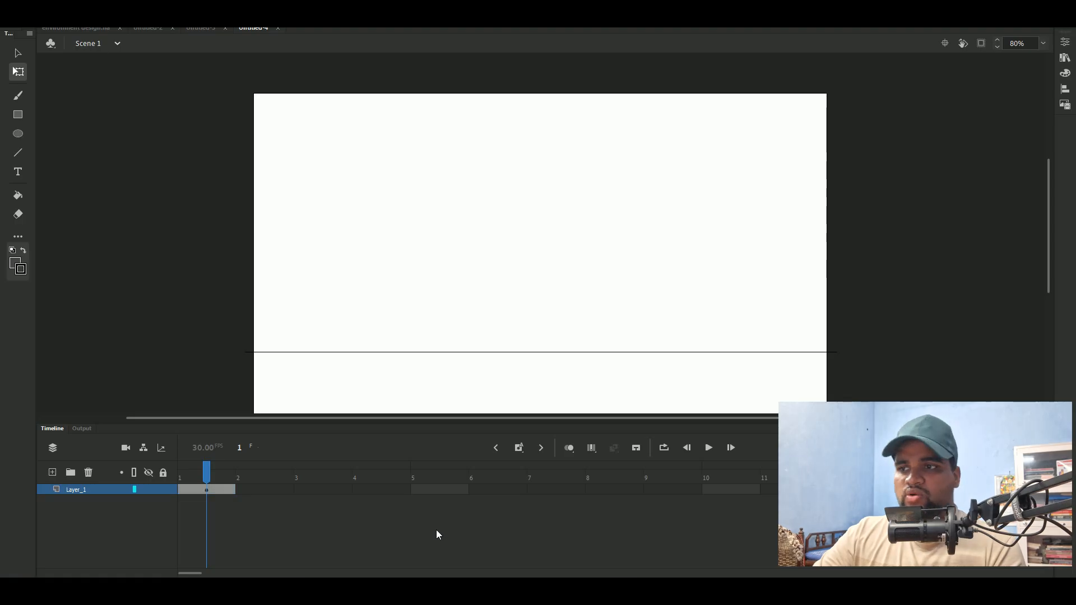
Step: Insert a keyframe at frame 5 of Layer_1 and draw a circle near the stage's upper-left corner
{"action": "left_click", "coordinate": [427, 490]}
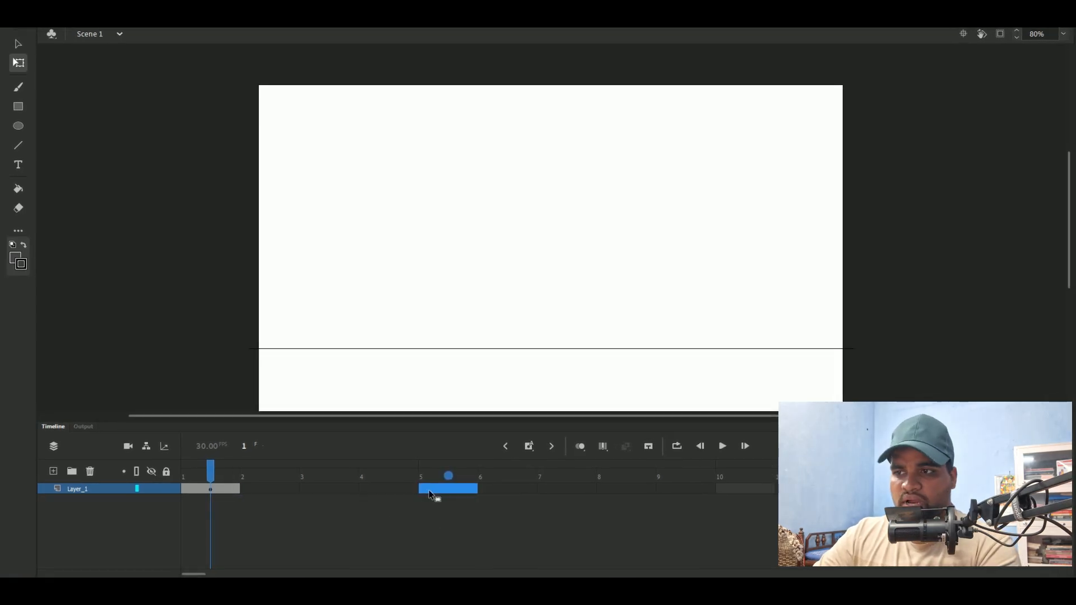
{"action": "left_click", "coordinate": [19, 115]}
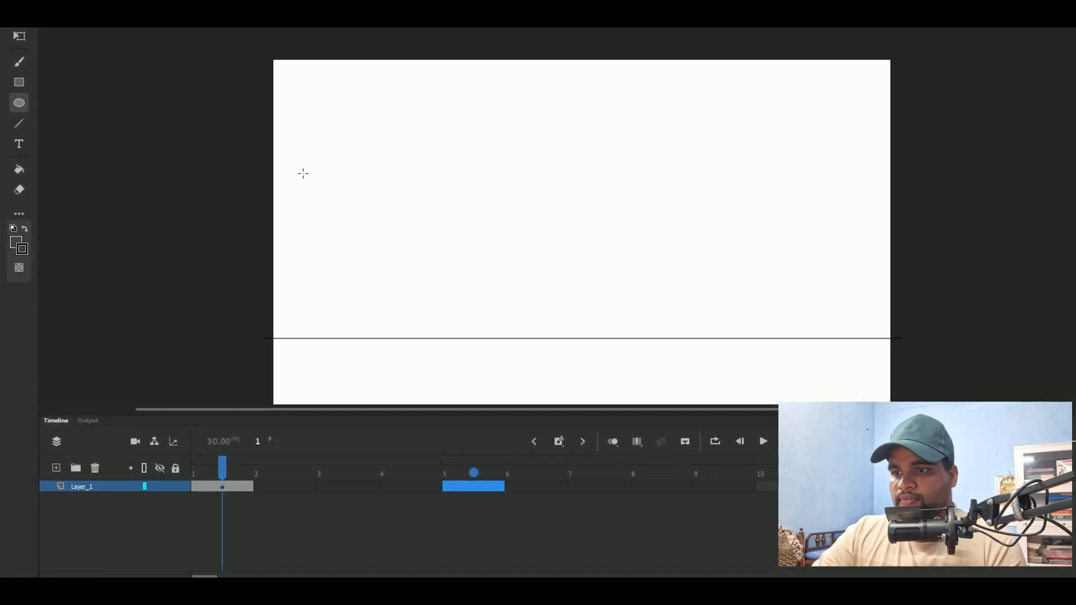
{"action": "left_click_drag", "start_coordinate": [337, 114], "coordinate": [398, 175]}
{"action": "key", "text": "F6"}
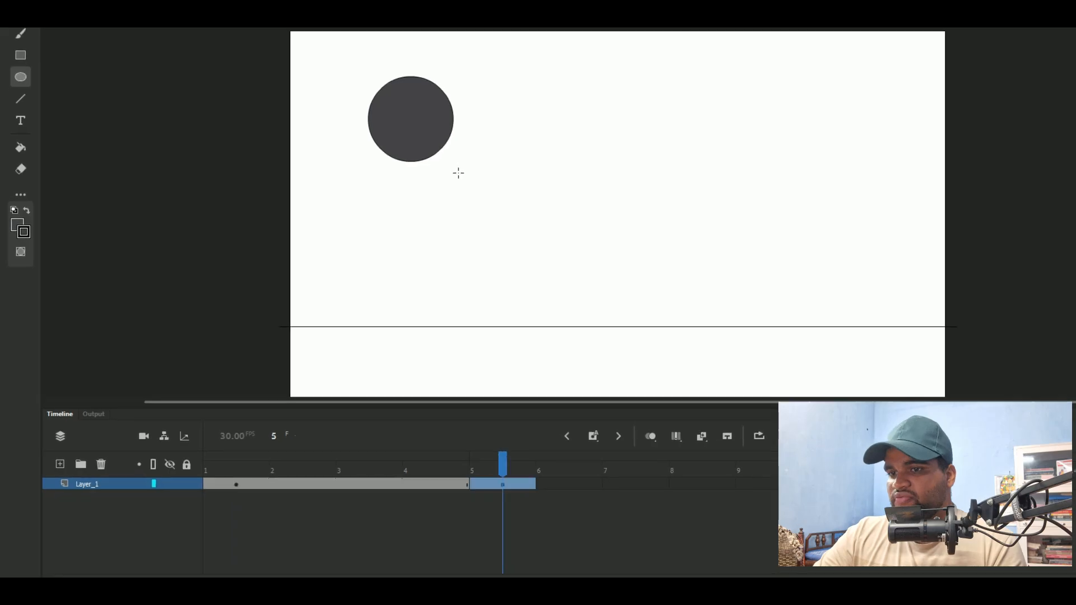
Step: Step through the frames from frame 2 onward, and undo the frame 5 keyframe and its circle
{"action": "left_click", "coordinate": [312, 483]}
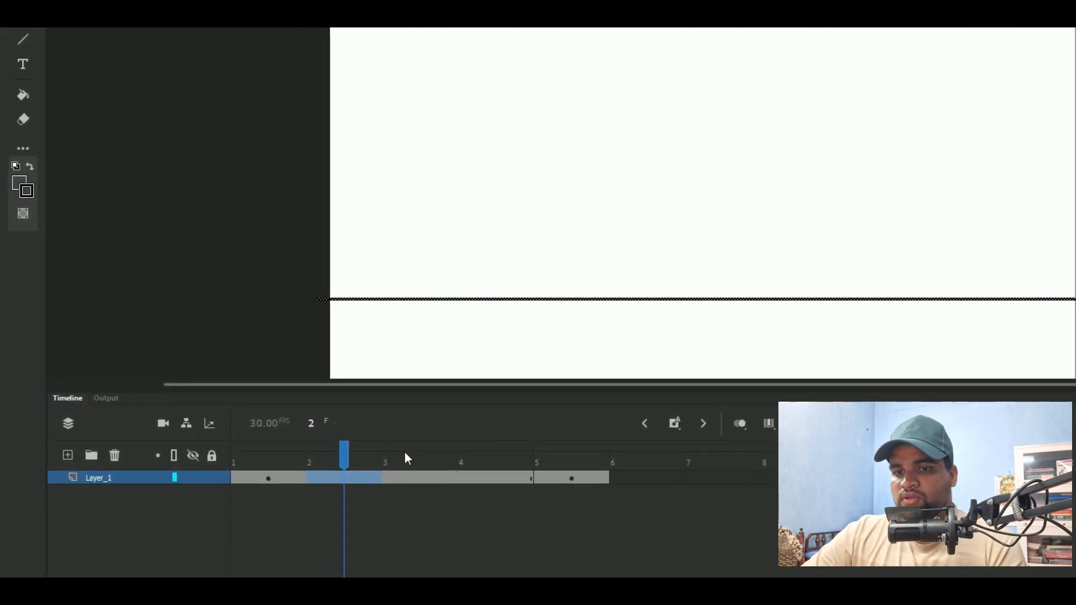
{"action": "key", "text": "period"}
{"action": "key", "text": "period"}
{"action": "key", "text": "period"}
{"action": "key", "text": "ctrl+z"}
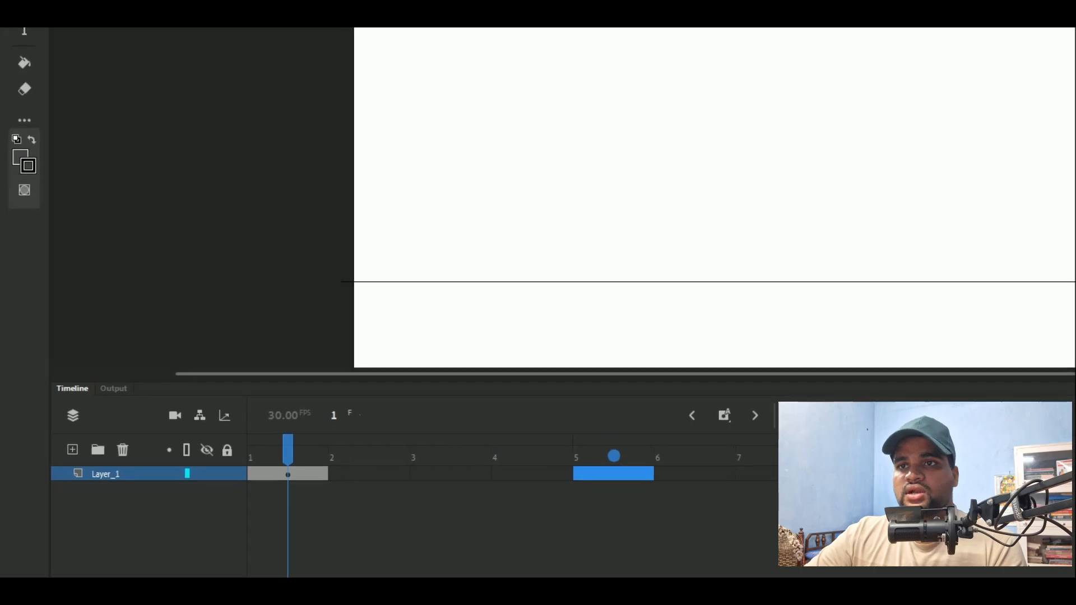
Step: Try adding a keyframe at frame 2 with a circle above the ground line, and undo it
{"action": "left_click", "coordinate": [348, 475]}
{"action": "left_click", "coordinate": [375, 471]}
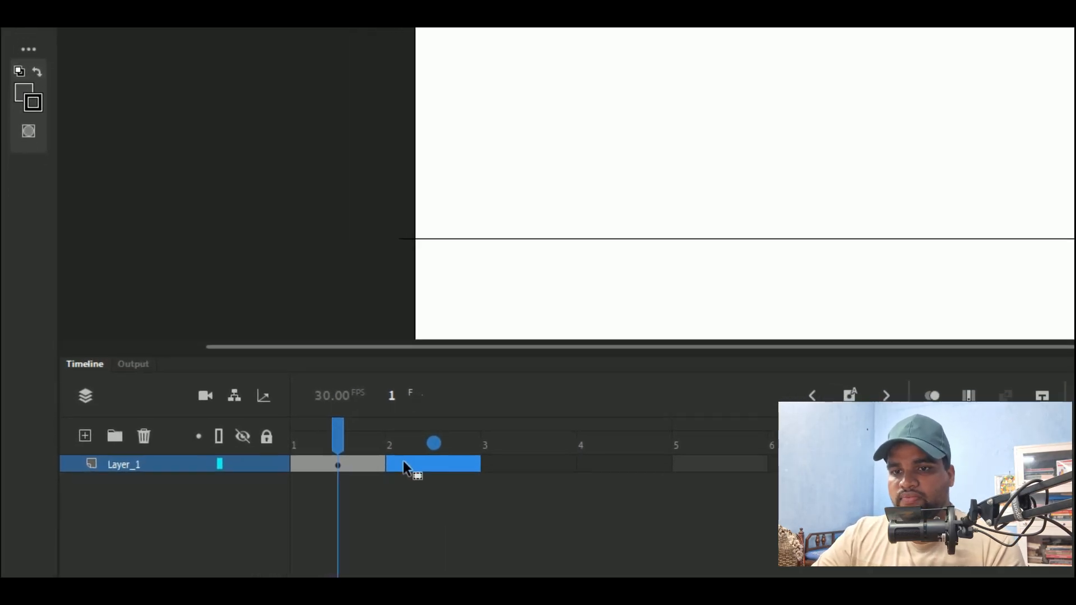
{"action": "left_click_drag", "start_coordinate": [548, 1], "coordinate": [678, 129]}
{"action": "key", "text": "F6"}
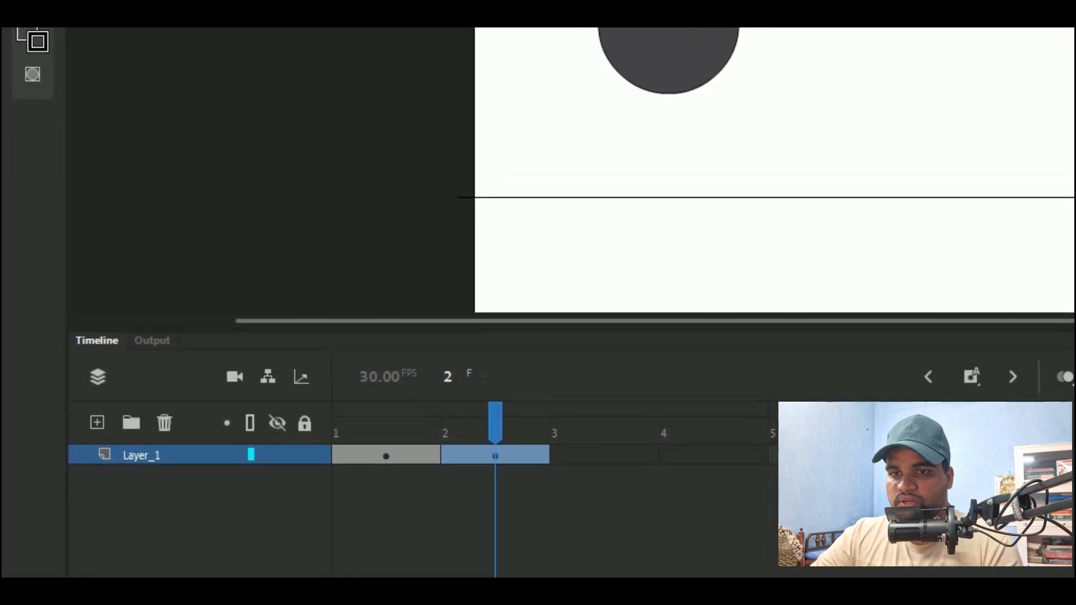
{"action": "key", "text": "ctrl+z"}
{"action": "left_click", "coordinate": [619, 504]}
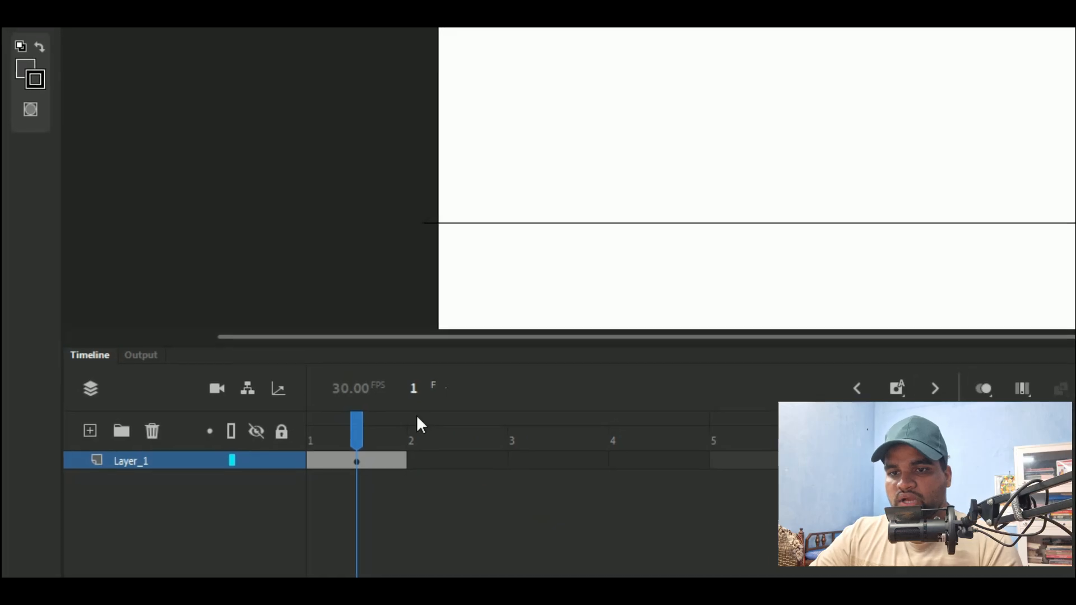
Step: Insert a keyframe at frame 2 with a circle above the ground line, and extend Layer_1 to frame 5
{"action": "left_click", "coordinate": [415, 463]}
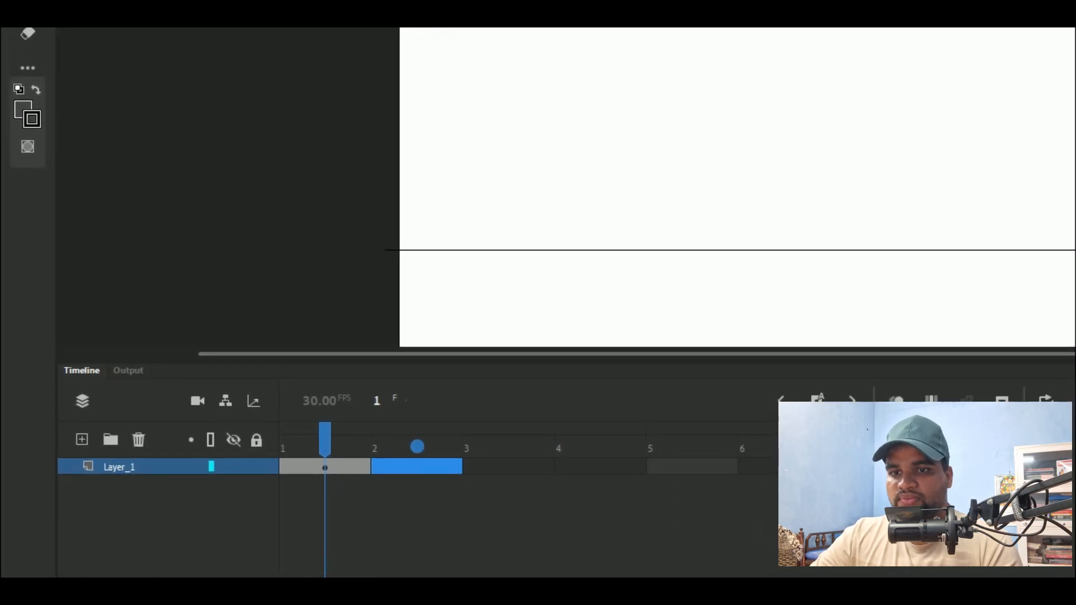
{"action": "left_click", "coordinate": [385, 470]}
{"action": "left_click_drag", "start_coordinate": [473, 93], "coordinate": [596, 216]}
{"action": "key", "text": "F6"}
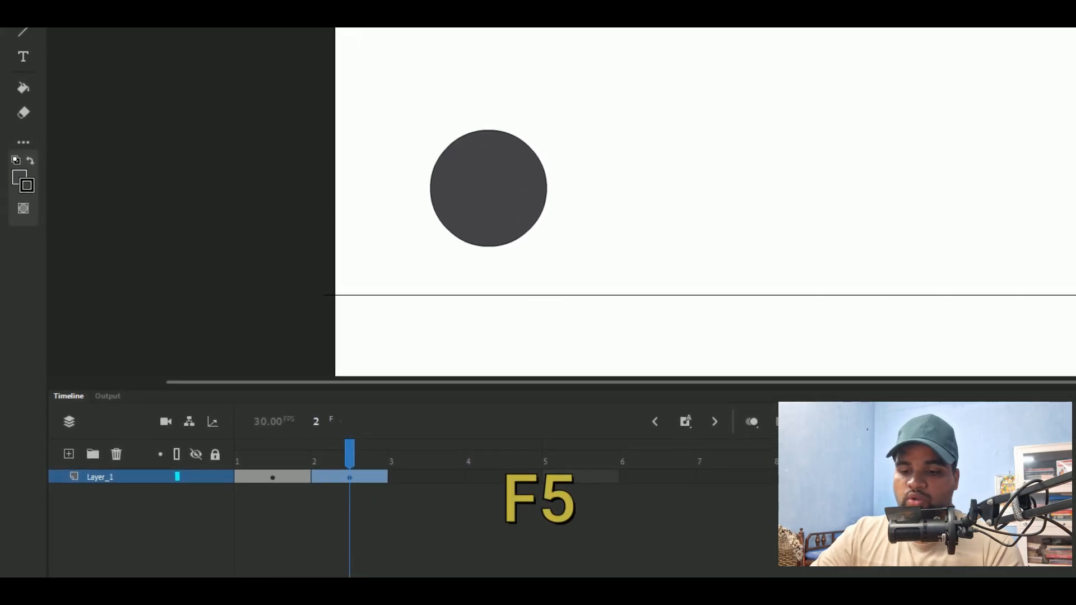
{"action": "left_click", "coordinate": [439, 476]}
{"action": "left_click", "coordinate": [563, 478]}
{"action": "key", "text": "F5"}
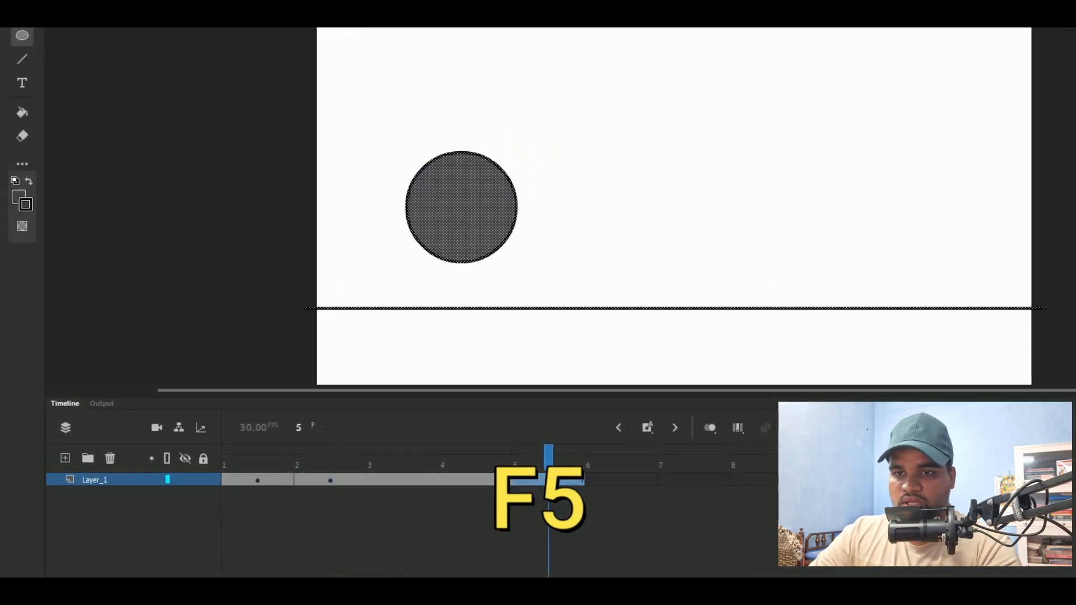
Step: Add keyframes at frames 3, 4 and 5, drawing a flat ellipse on the ground line and two more circles beside the first
{"action": "left_click", "coordinate": [371, 482]}
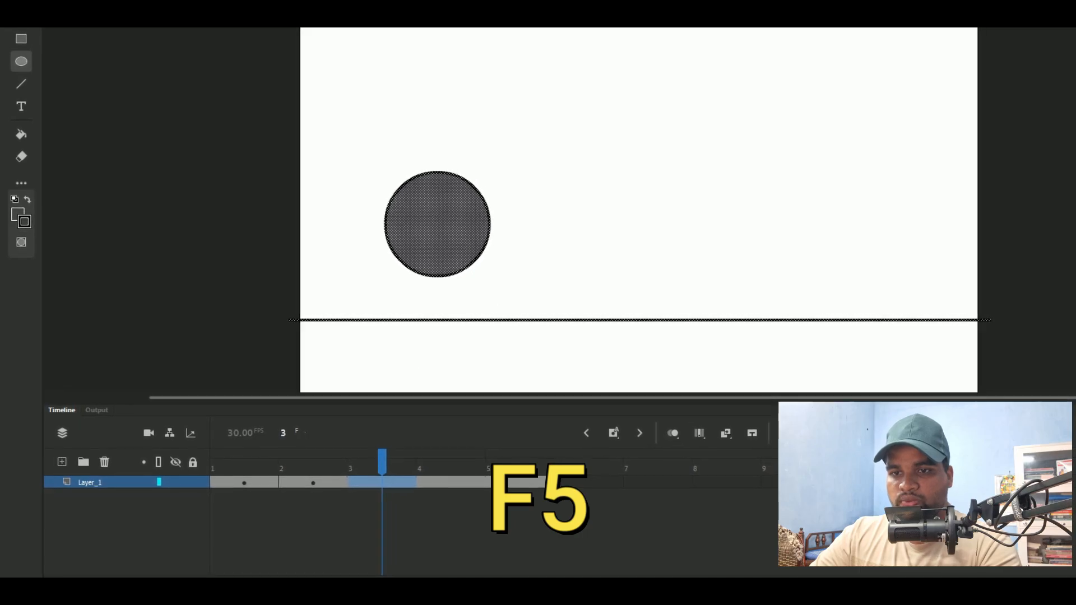
{"action": "left_click_drag", "start_coordinate": [369, 311], "coordinate": [496, 352]}
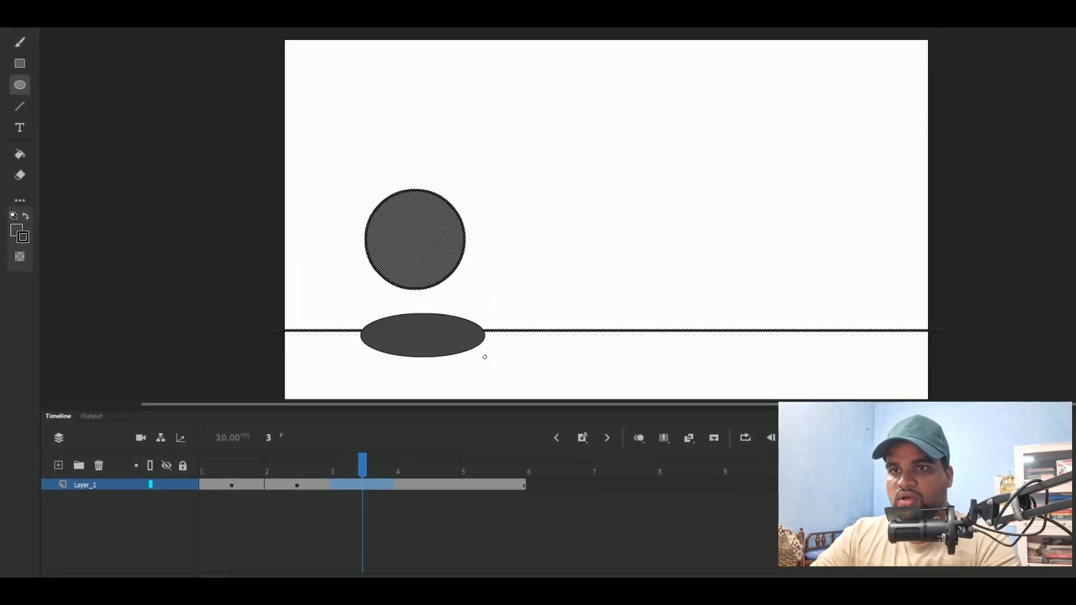
{"action": "left_click", "coordinate": [413, 488]}
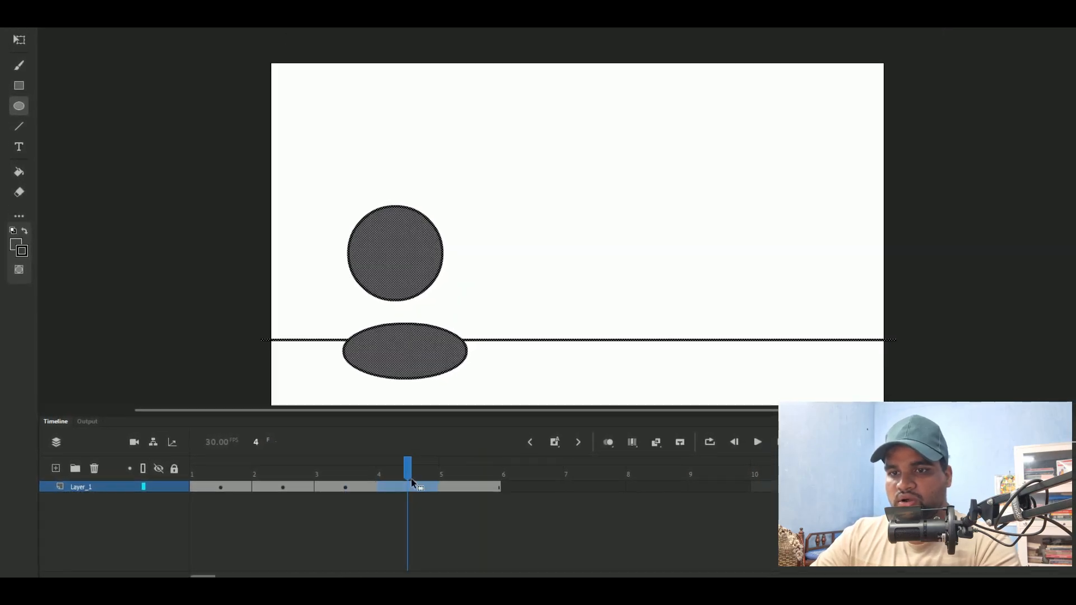
{"action": "left_click_drag", "start_coordinate": [511, 104], "coordinate": [591, 197]}
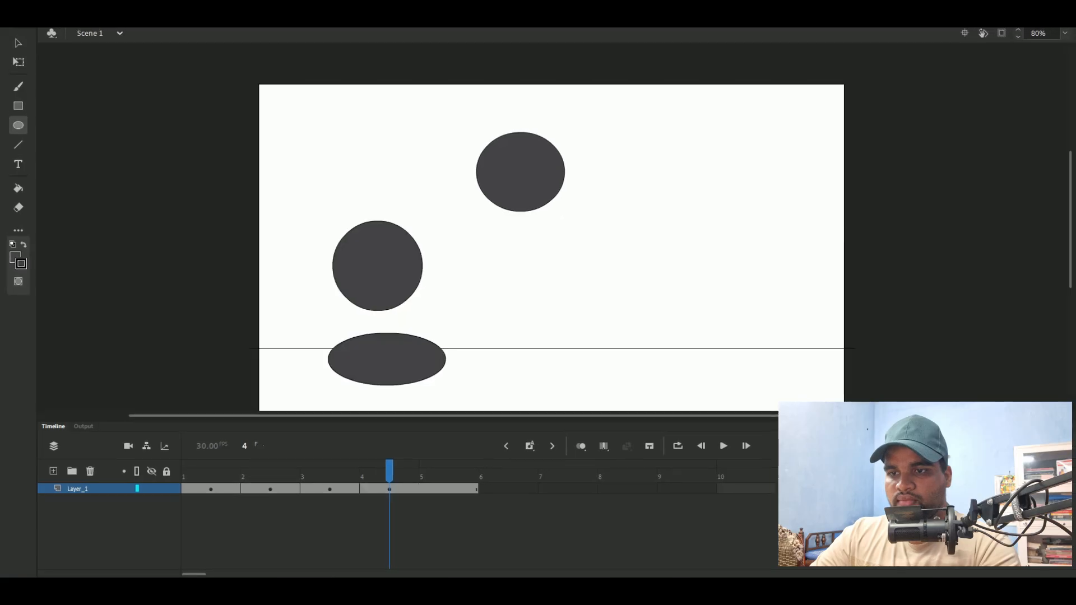
{"action": "left_click", "coordinate": [456, 488]}
{"action": "left_click_drag", "start_coordinate": [500, 219], "coordinate": [591, 310]}
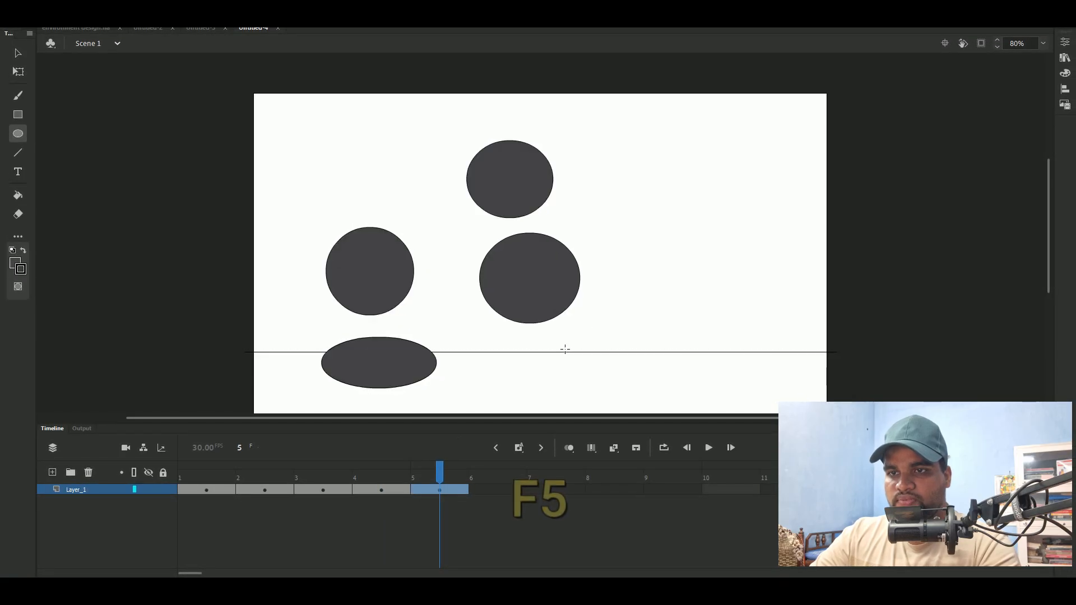
{"action": "left_click_drag", "start_coordinate": [443, 468], "coordinate": [420, 529]}
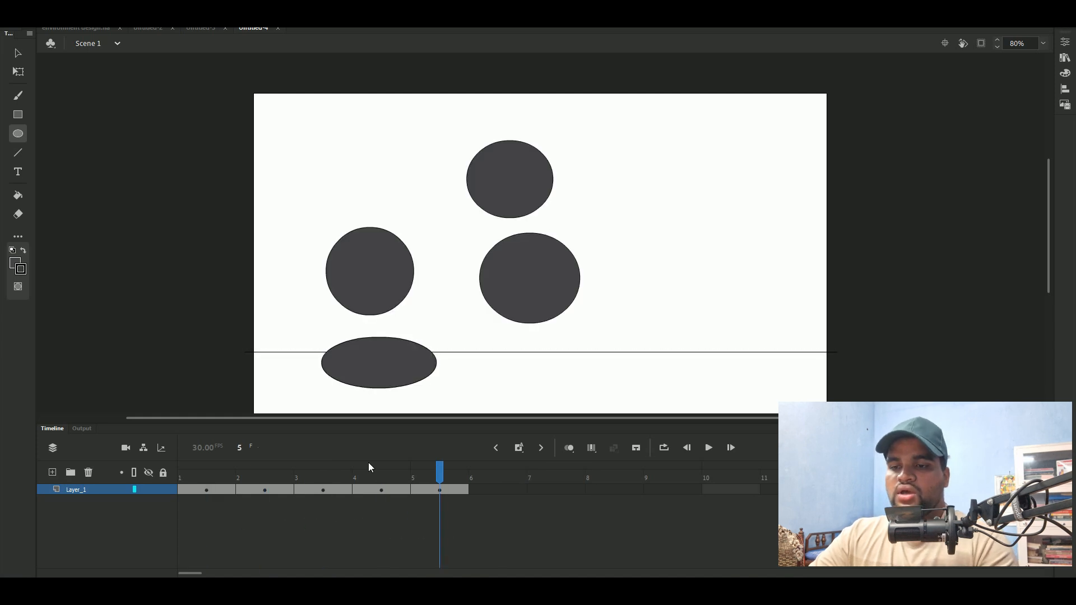
Step: Clear the circles and ellipse from frame 5 and draw a single circle near the stage's upper-left corner
{"action": "key", "text": "t"}
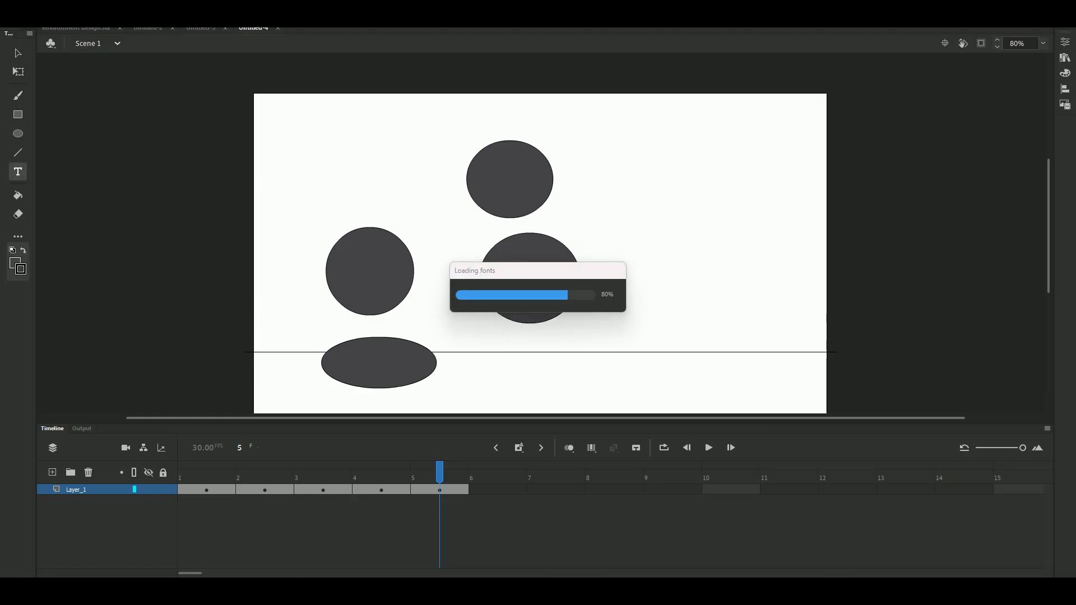
{"action": "key", "text": "q"}
{"action": "left_click_drag", "start_coordinate": [264, 125], "coordinate": [670, 405]}
{"action": "key", "text": "Delete"}
{"action": "left_click_drag", "start_coordinate": [265, 353], "coordinate": [724, 353]}
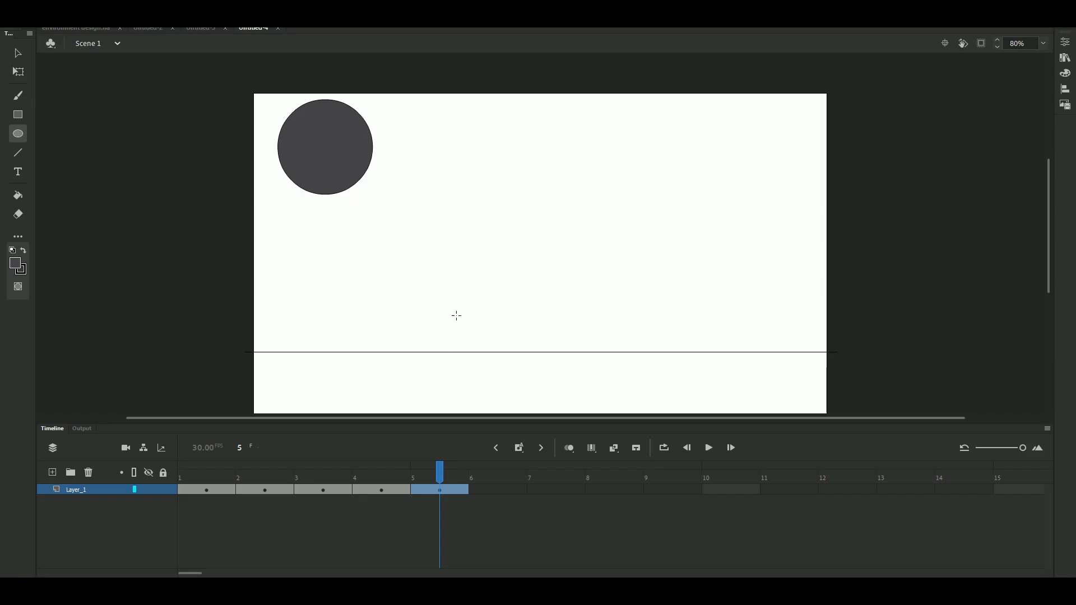
{"action": "key", "text": "q"}
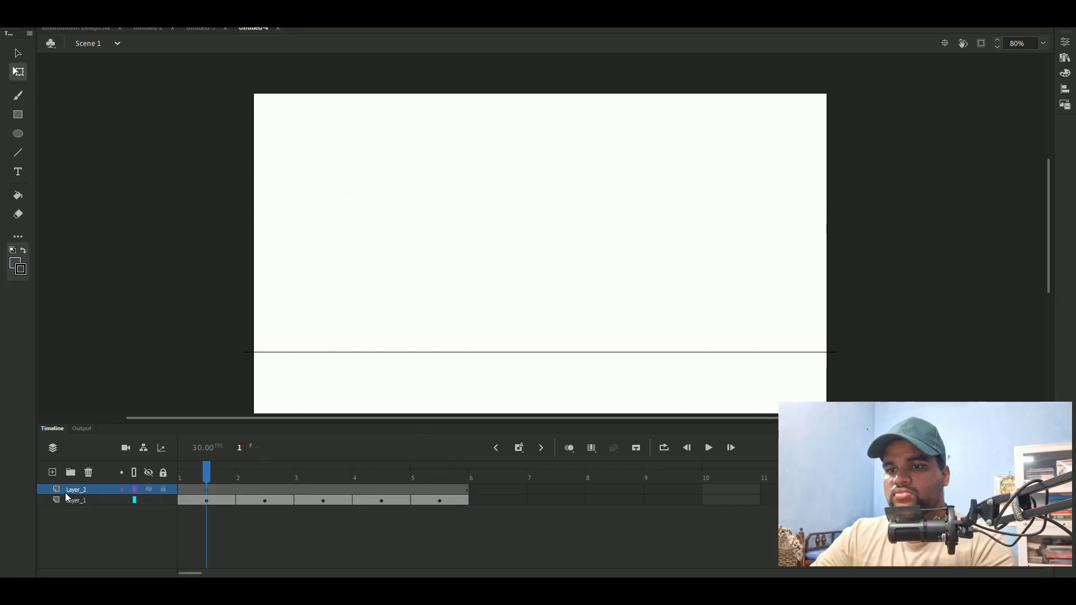
Step: Delete Layer_1 and draw a horizontal ground line across the stage on Layer_2
{"action": "left_click", "coordinate": [65, 497]}
{"action": "left_click", "coordinate": [88, 472]}
{"action": "key", "text": "n"}
{"action": "mouse_move", "coordinate": [239, 342]}
{"action": "left_mouse_down"}
{"action": "mouse_move", "coordinate": [872, 327]}
{"action": "mouse_move", "coordinate": [882, 342]}
{"action": "left_mouse_up"}
{"action": "left_click_drag", "start_coordinate": [274, 117], "coordinate": [333, 180]}
{"action": "key", "text": "ctrl+z"}
Step: Add a layer above the ground line, draw a circle near the stage's upper-left corner, and extend both layers to frame 6
{"action": "key", "text": "o"}
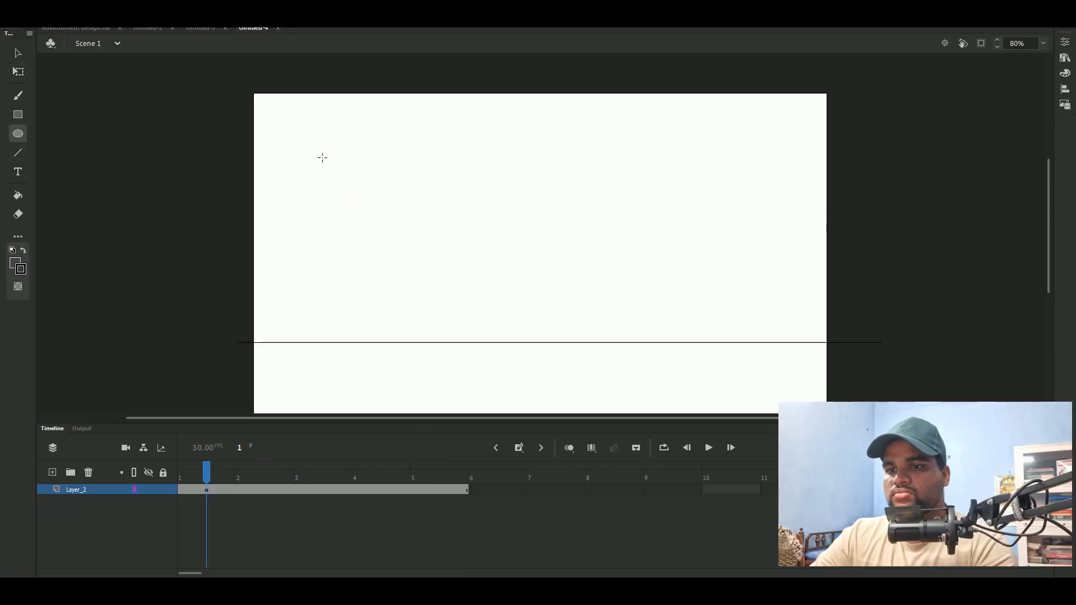
{"action": "left_click", "coordinate": [52, 472]}
{"action": "left_click_drag", "start_coordinate": [267, 119], "coordinate": [334, 185]}
{"action": "key", "text": "."}
{"action": "key", "text": "F5"}
Step: Insert keyframes at frames 2 and 3 of Layer_3, adding a lower circle and a flat ellipse on the ground line
{"action": "left_click", "coordinate": [324, 490]}
{"action": "left_click", "coordinate": [264, 489]}
{"action": "key", "text": "F6"}
{"action": "mouse_move", "coordinate": [336, 224]}
{"action": "left_mouse_down"}
{"action": "mouse_move", "coordinate": [408, 296]}
{"action": "mouse_move", "coordinate": [531, 349]}
{"action": "left_mouse_up"}
{"action": "key", "text": "F6"}
Step: Insert keyframes at frames 4 and 5, adding a circle rising from the ground ellipse and another near the stage's upper-right corner
{"action": "key", "text": "F6"}
{"action": "left_click_drag", "start_coordinate": [552, 222], "coordinate": [621, 294]}
{"action": "key", "text": "F6"}
{"action": "left_click_drag", "start_coordinate": [653, 119], "coordinate": [732, 200]}
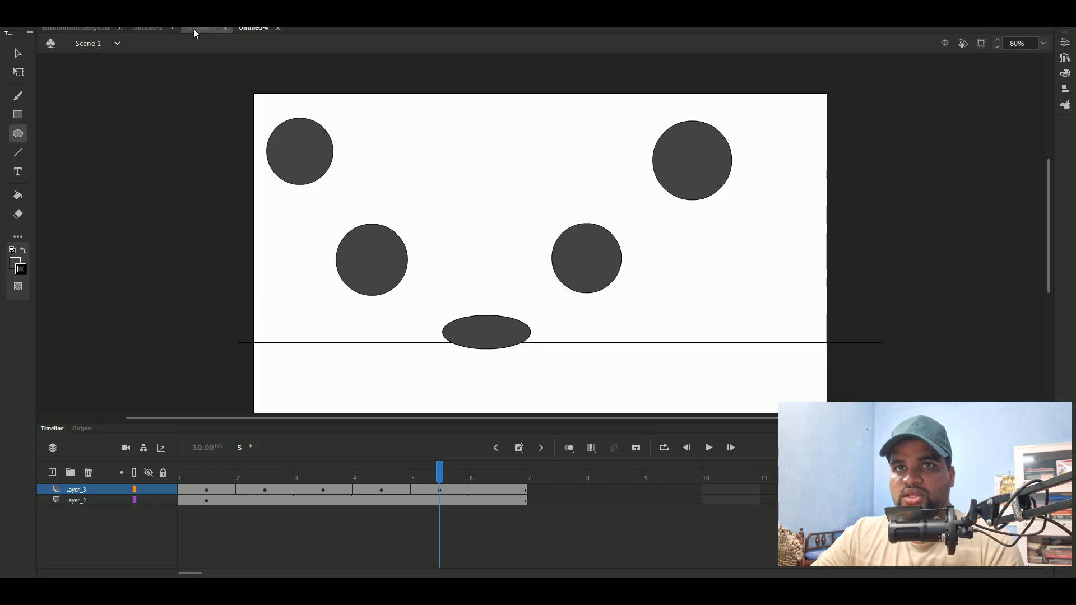
Step: Create a new HD 1280 x 720 document at 30 fps and draw a horizontal ground line across the stage's lower part
{"action": "left_click", "coordinate": [73, 17]}
{"action": "left_click", "coordinate": [73, 16]}
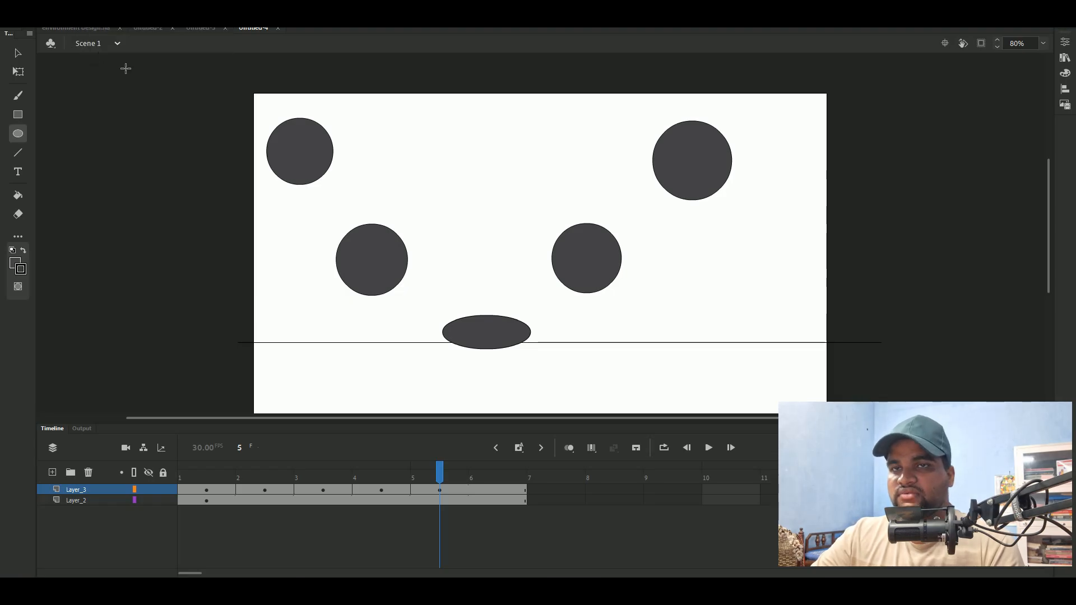
{"action": "key", "text": "ctrl+Return"}
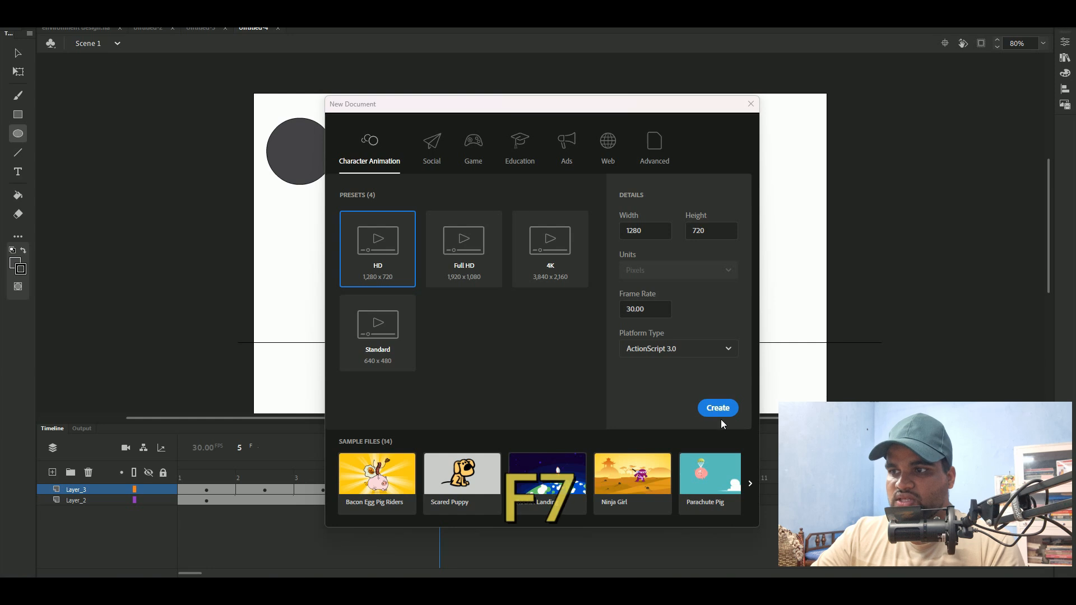
{"action": "left_click", "coordinate": [735, 415]}
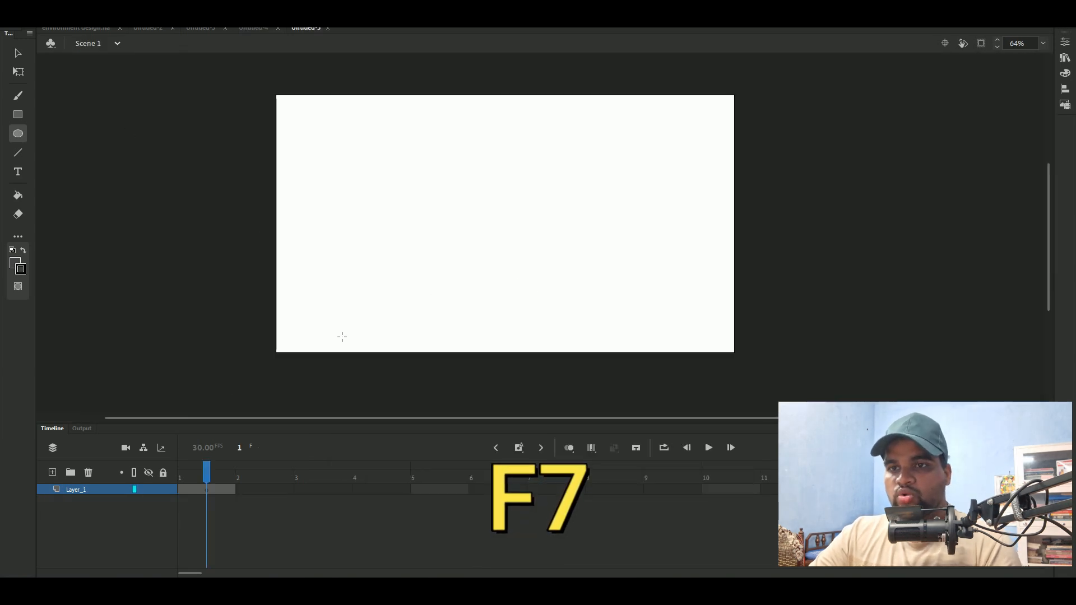
{"action": "key", "text": "n"}
{"action": "mouse_move", "coordinate": [309, 293]}
{"action": "left_mouse_down"}
{"action": "mouse_move", "coordinate": [759, 303]}
{"action": "mouse_move", "coordinate": [766, 294]}
{"action": "left_mouse_up"}
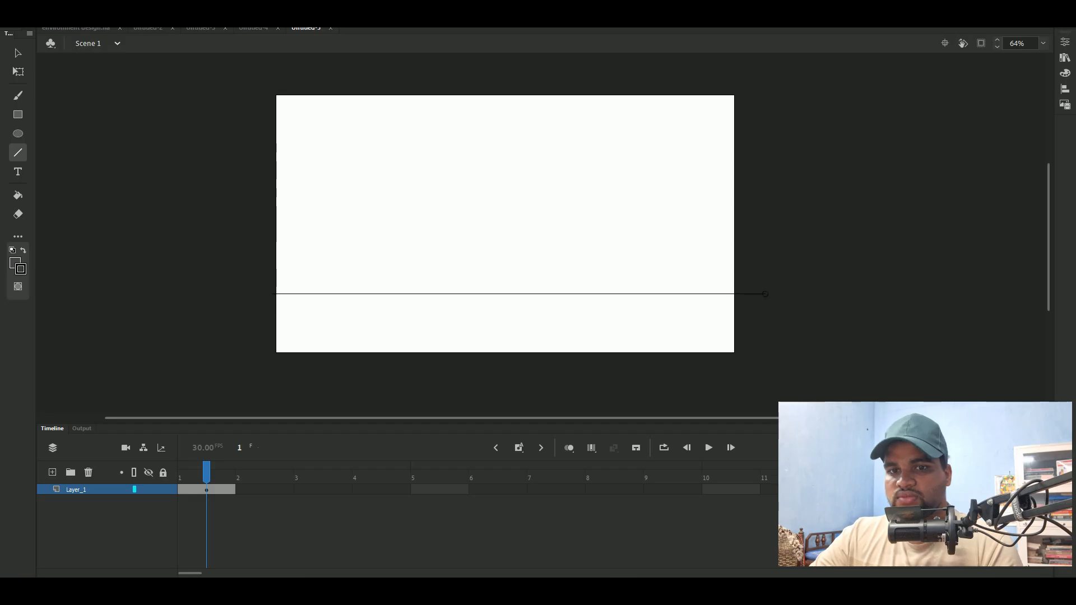
Step: Add a layer above the ground line and extend the ground line's Layer_1 to frame 5
{"action": "left_click", "coordinate": [52, 473]}
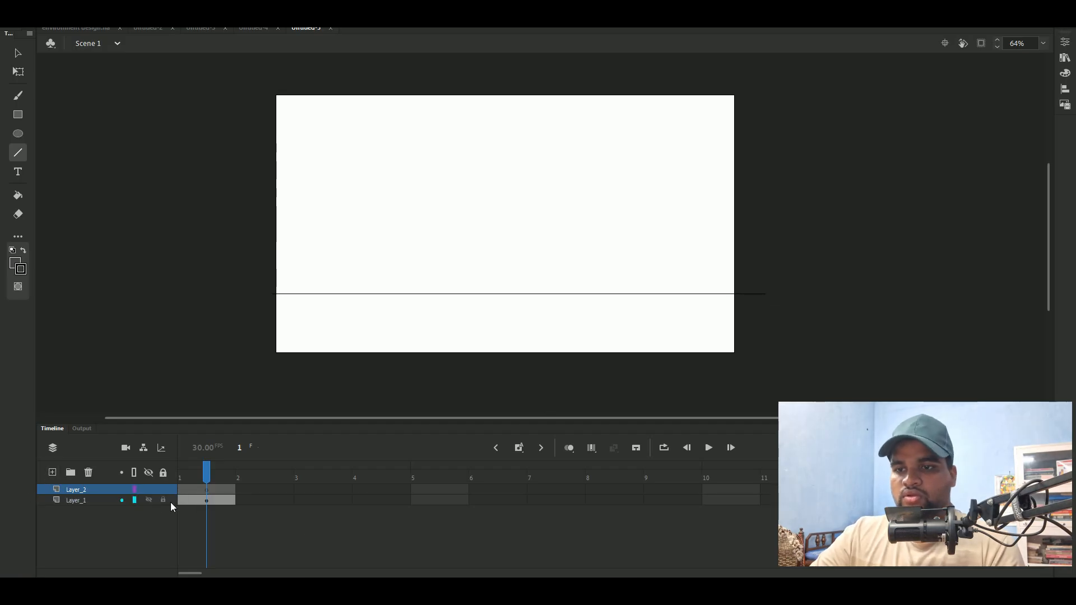
{"action": "left_click", "coordinate": [439, 502]}
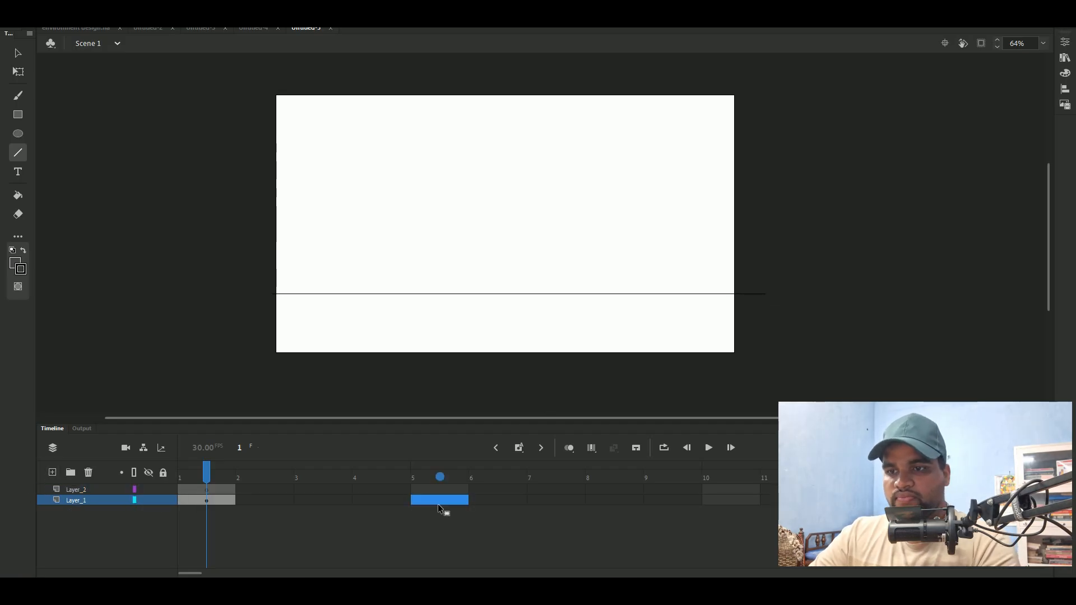
{"action": "key", "text": "F5"}
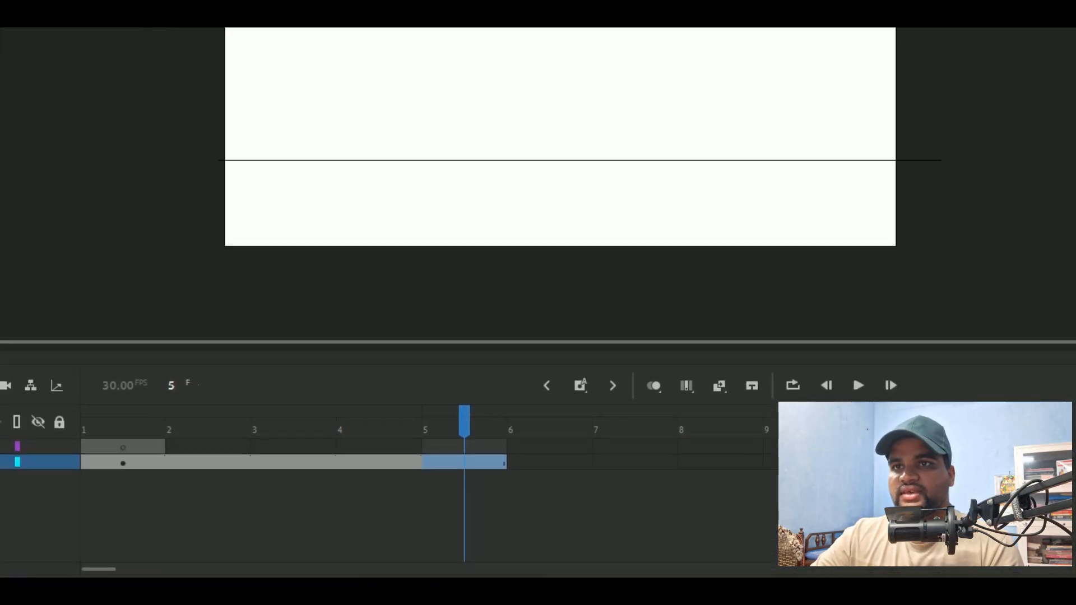
Step: Lock Layer_1 and draw a circle near the stage's upper-left corner on frame 1 of Layer_2
{"action": "left_click_drag", "start_coordinate": [286, 118], "coordinate": [328, 162]}
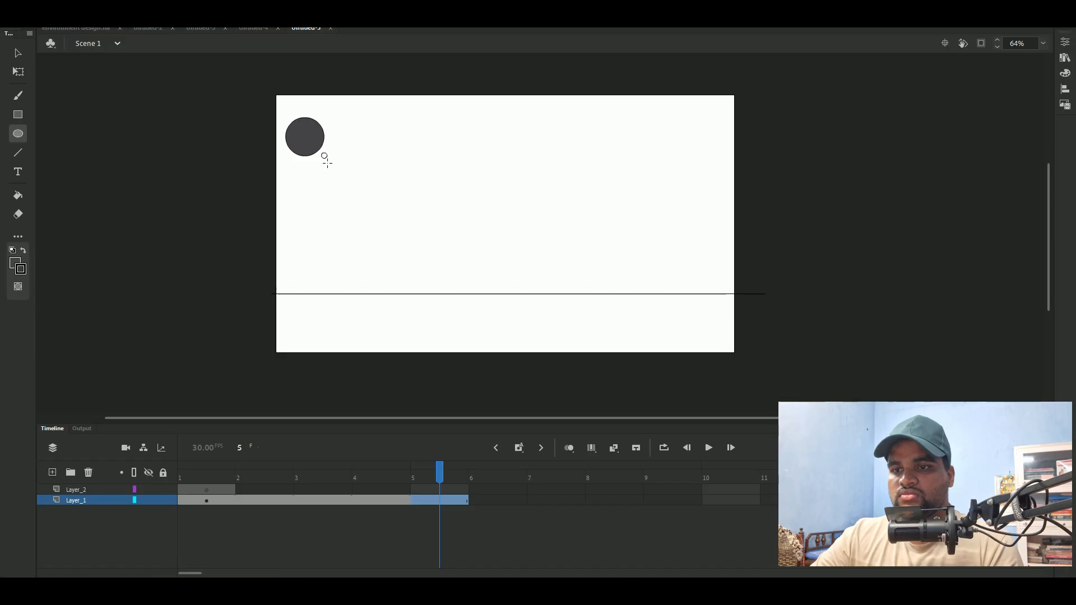
{"action": "key", "text": "F7"}
{"action": "left_click", "coordinate": [164, 500]}
{"action": "left_click", "coordinate": [101, 492]}
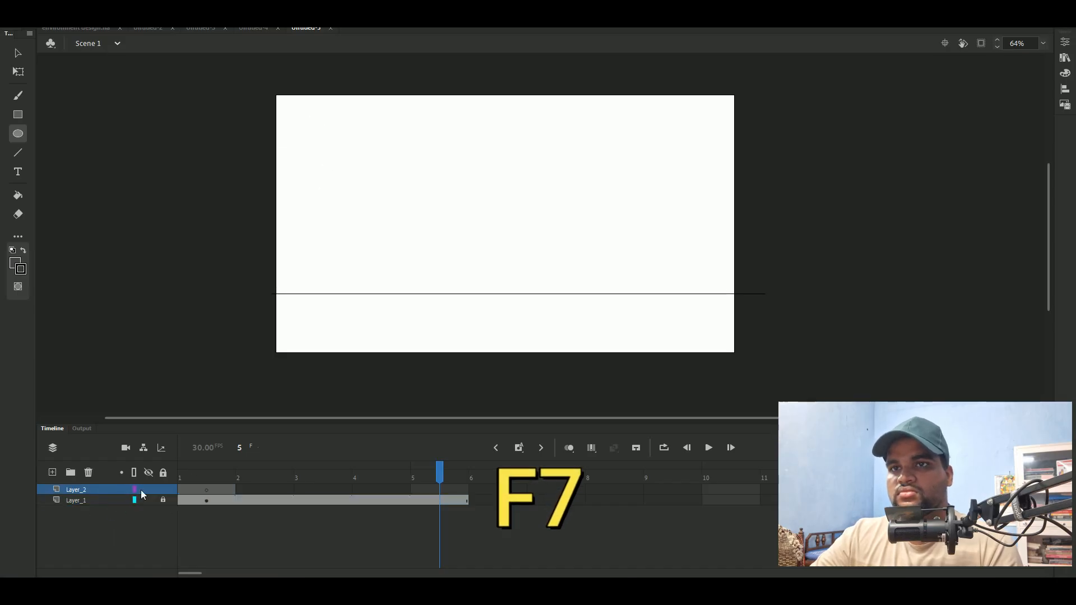
{"action": "left_click_drag", "start_coordinate": [296, 121], "coordinate": [356, 182]}
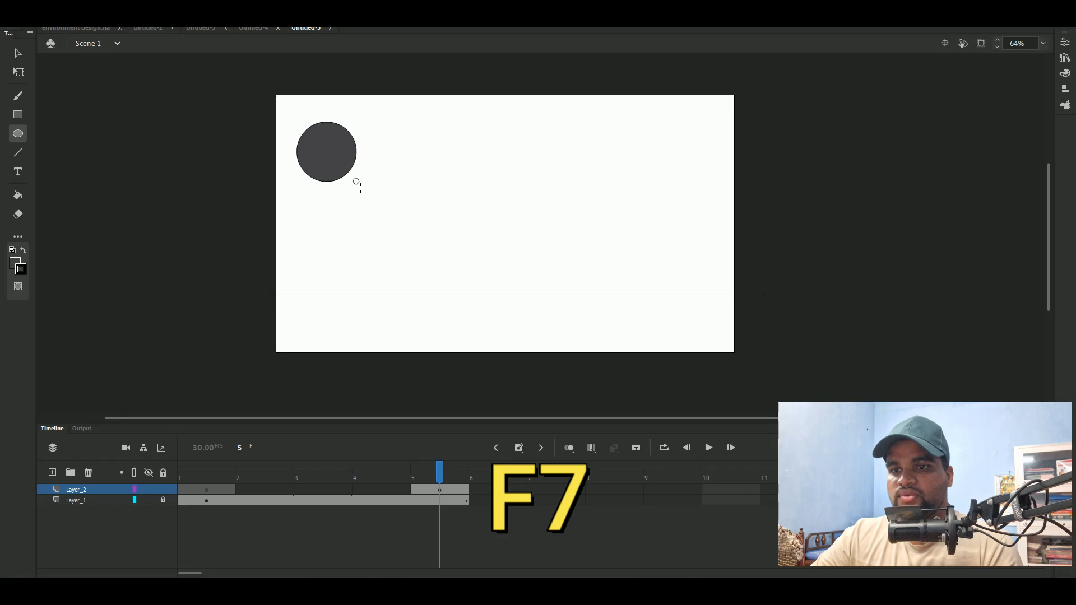
{"action": "key", "text": "ctrl+z"}
{"action": "left_click", "coordinate": [203, 478]}
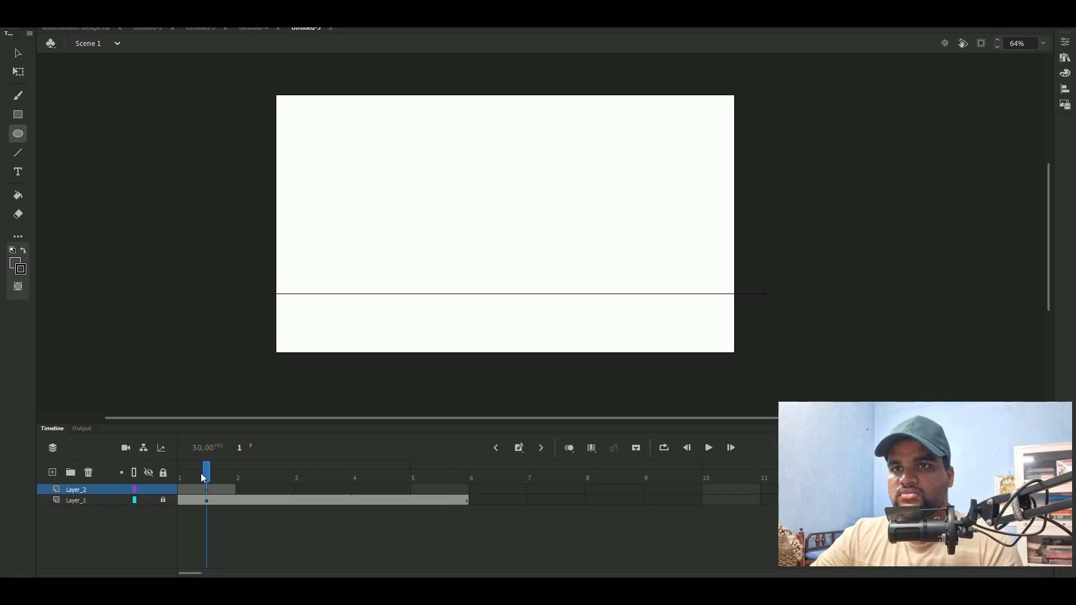
{"action": "left_click_drag", "start_coordinate": [292, 116], "coordinate": [351, 175]}
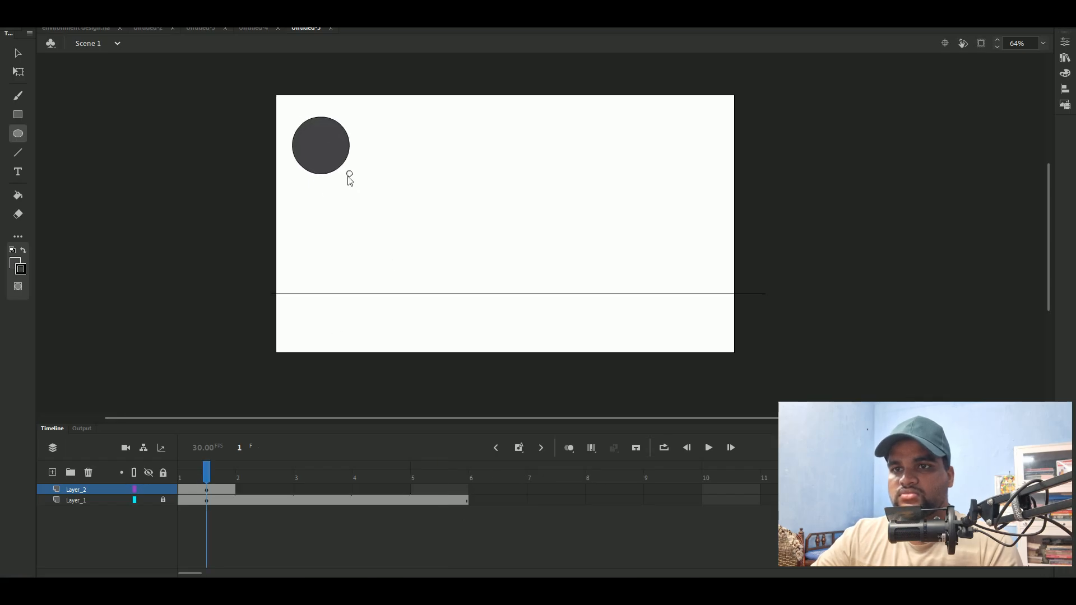
Step: Insert a blank keyframe at frame 2 of Layer_2 and draw a circle lower down, just above the ground line
{"action": "left_click", "coordinate": [268, 490]}
{"action": "key", "text": "F7"}
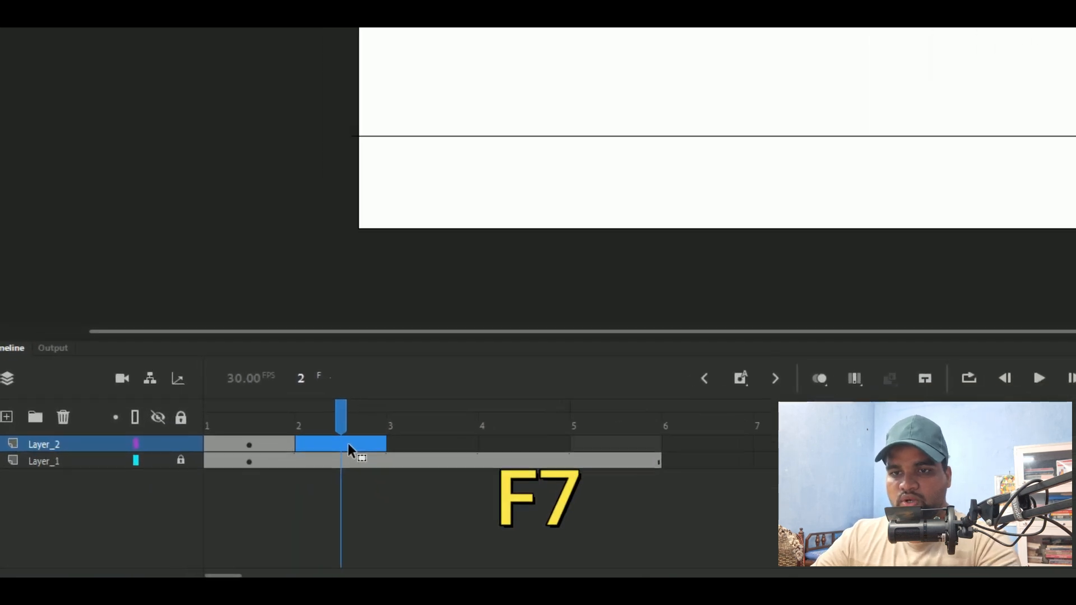
{"action": "key", "text": "F7"}
{"action": "key", "text": "ctrl+z"}
{"action": "key", "text": "F7"}
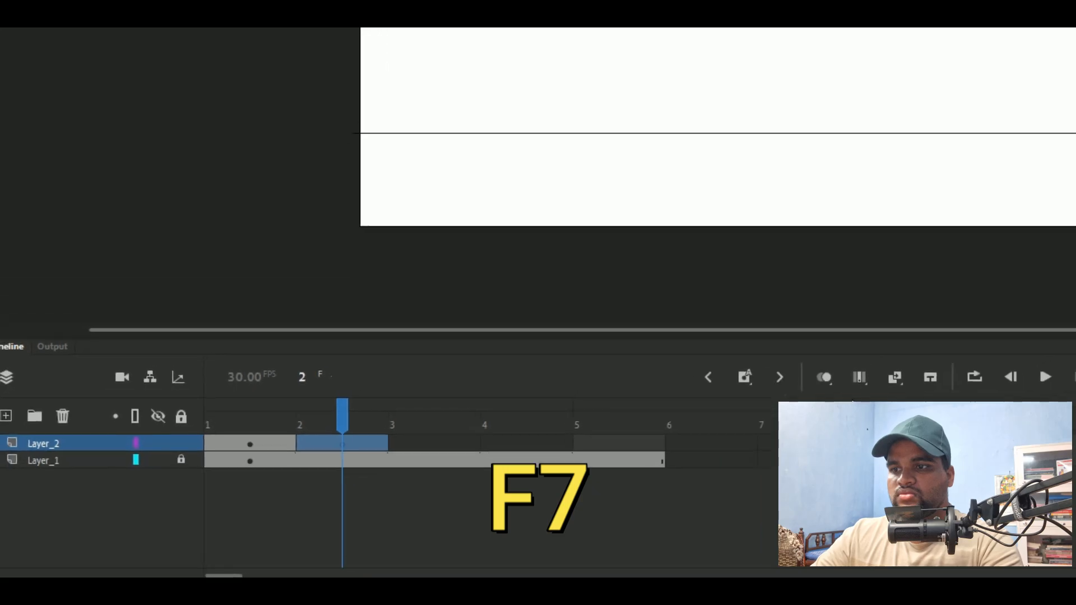
{"action": "left_click_drag", "start_coordinate": [404, 135], "coordinate": [486, 214]}
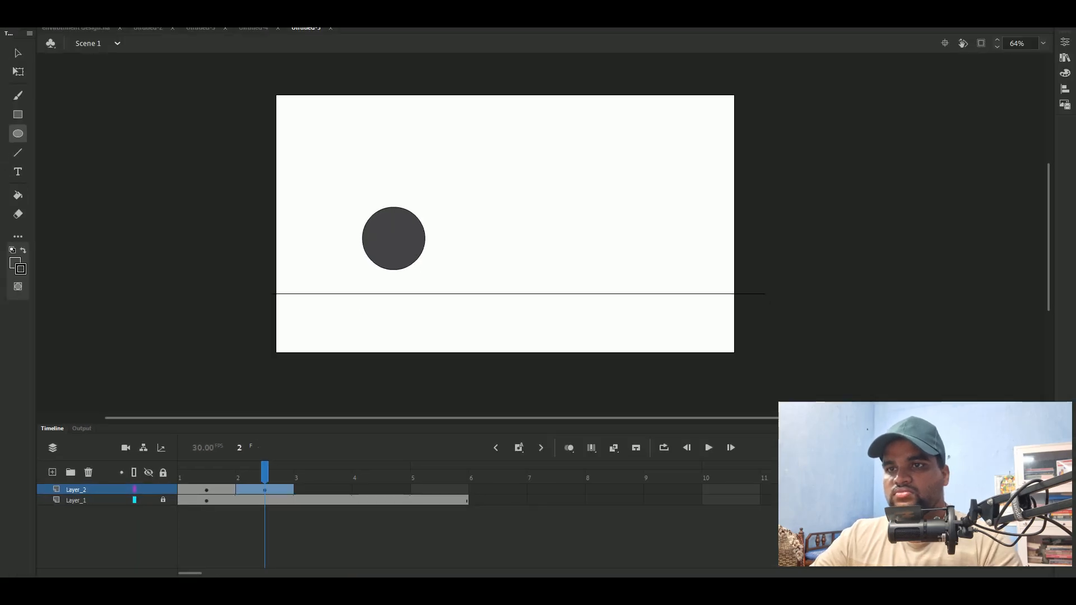
Step: Move the frame 2 circle slightly up, farther from the ground line, with Free Transform
{"action": "key", "text": "q"}
{"action": "left_click_drag", "start_coordinate": [353, 200], "coordinate": [400, 228]}
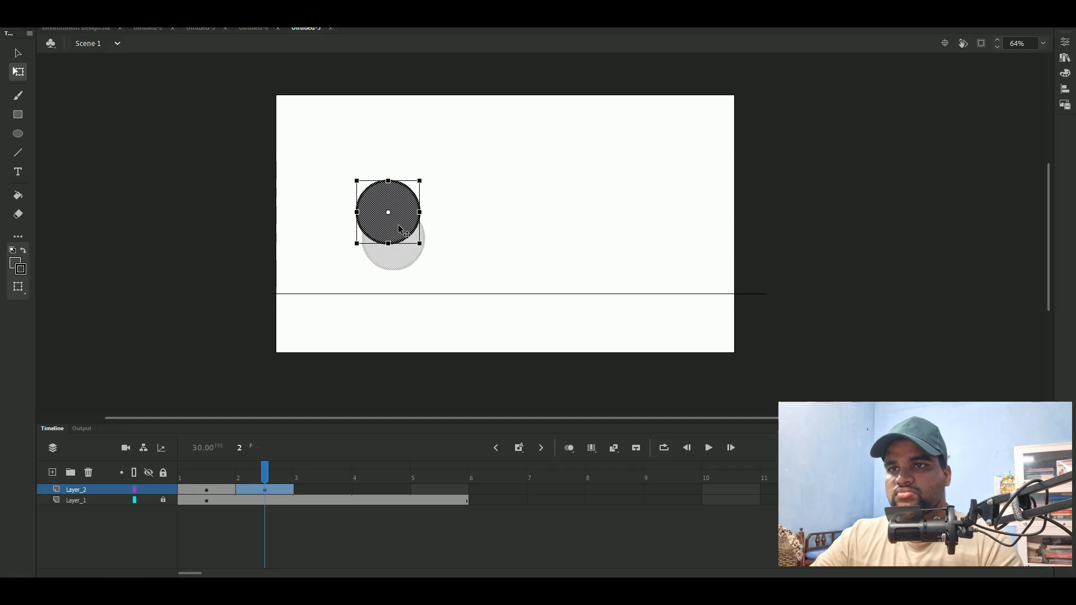
{"action": "left_click", "coordinate": [471, 282]}
Step: Insert a blank keyframe at frame 3 of Layer_2 and draw a flat ellipse resting on the ground line
{"action": "left_click", "coordinate": [317, 489]}
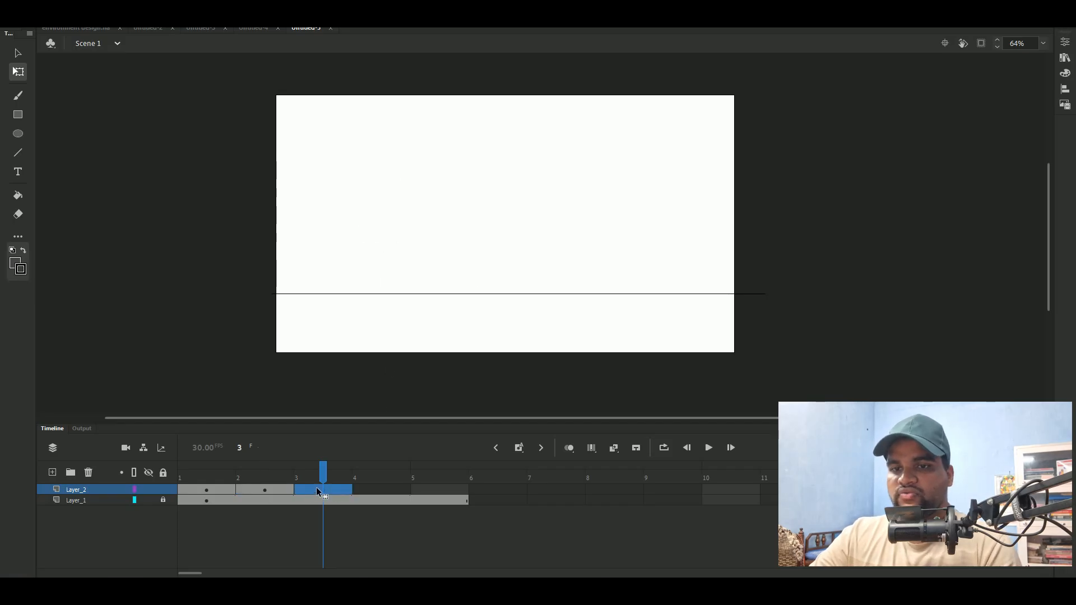
{"action": "left_click", "coordinate": [18, 134]}
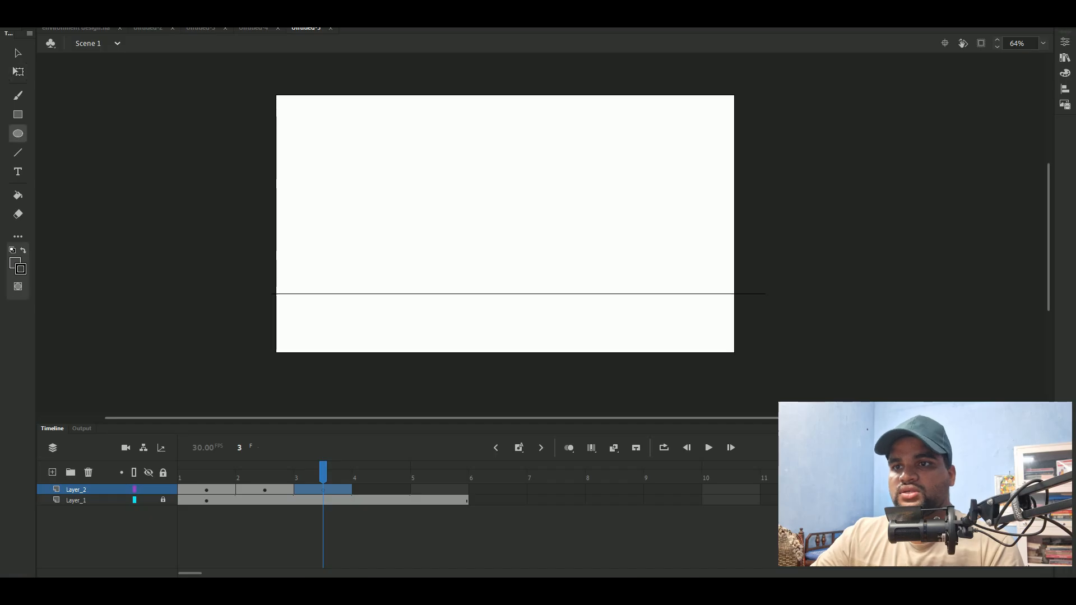
{"action": "left_click_drag", "start_coordinate": [442, 273], "coordinate": [527, 294]}
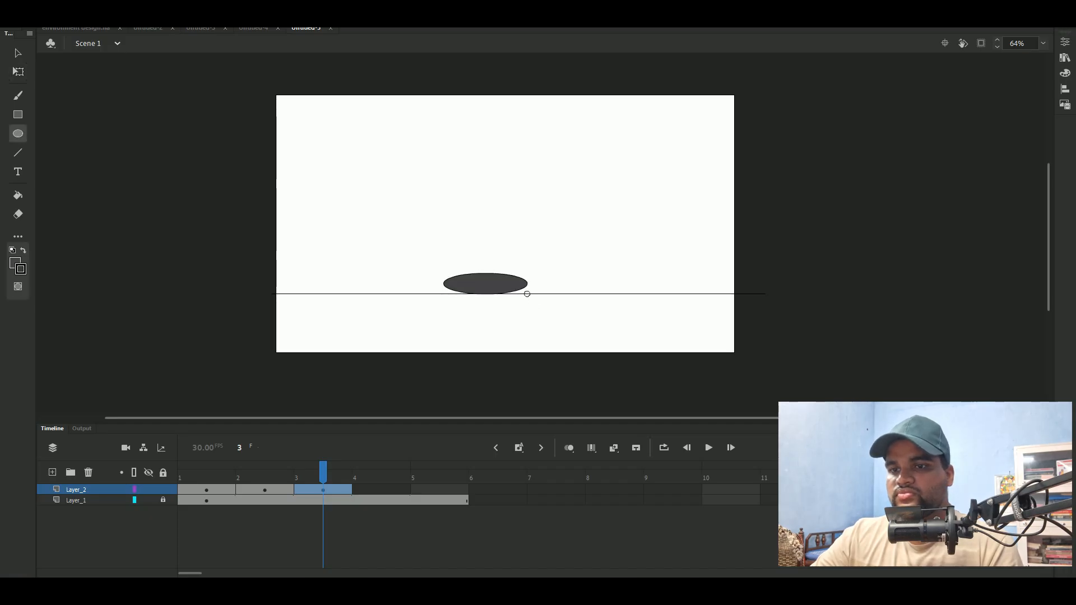
Step: Fill frames 4 and 5 of Layer_2 with a circle rising from the ground and another near the stage's upper-right corner
{"action": "left_click", "coordinate": [375, 493]}
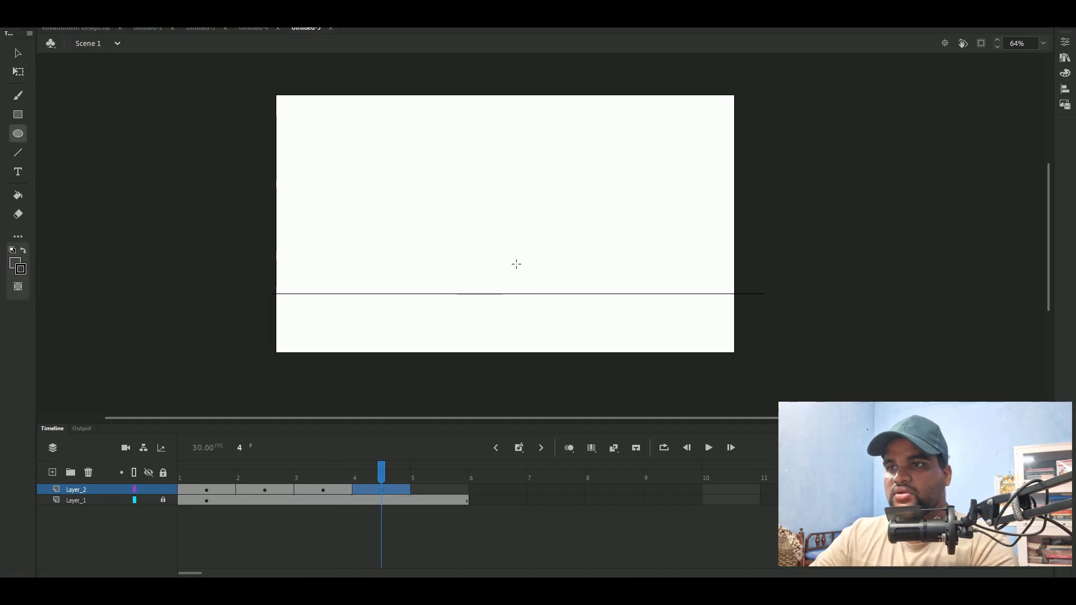
{"action": "left_click_drag", "start_coordinate": [555, 197], "coordinate": [609, 252]}
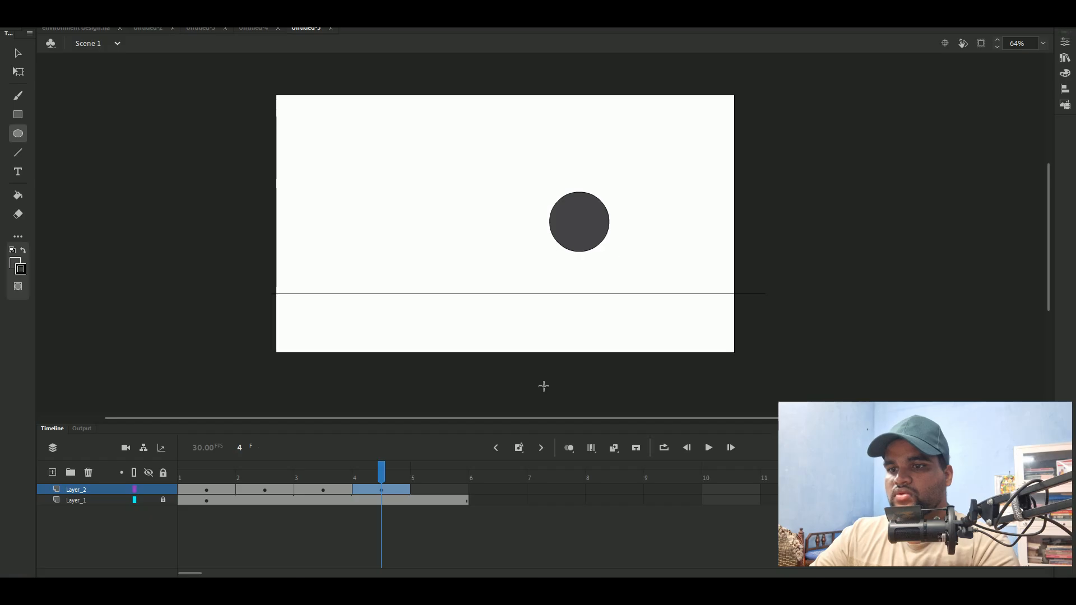
{"action": "left_click", "coordinate": [466, 495]}
{"action": "left_click_drag", "start_coordinate": [692, 149], "coordinate": [727, 182]}
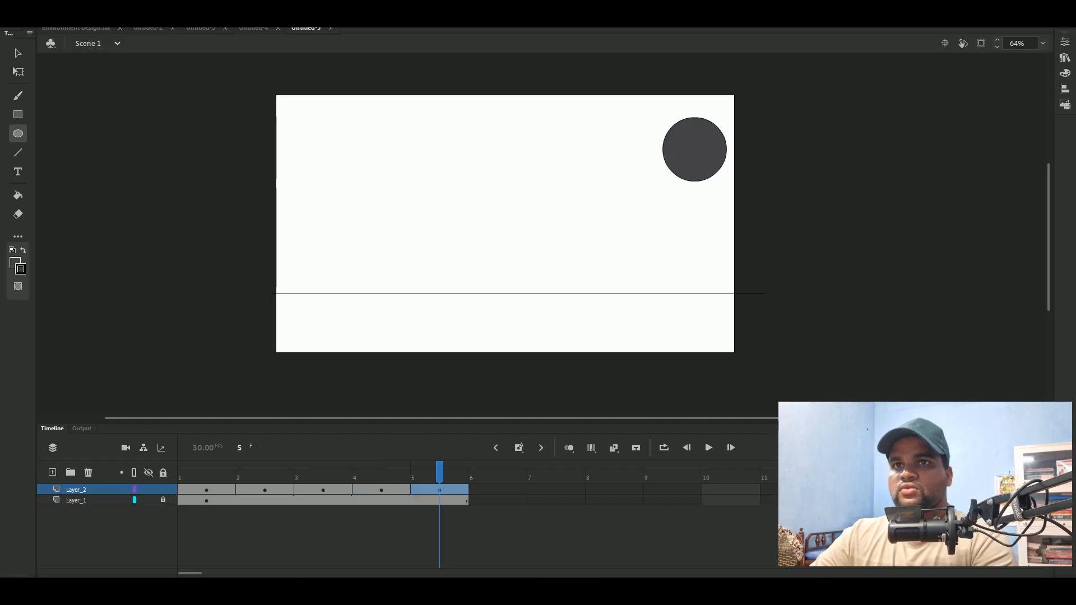
Step: Switch to the Untitled-4 document, then play and scrub its timeline to examine how its circles accumulate
{"action": "left_click", "coordinate": [255, 28]}
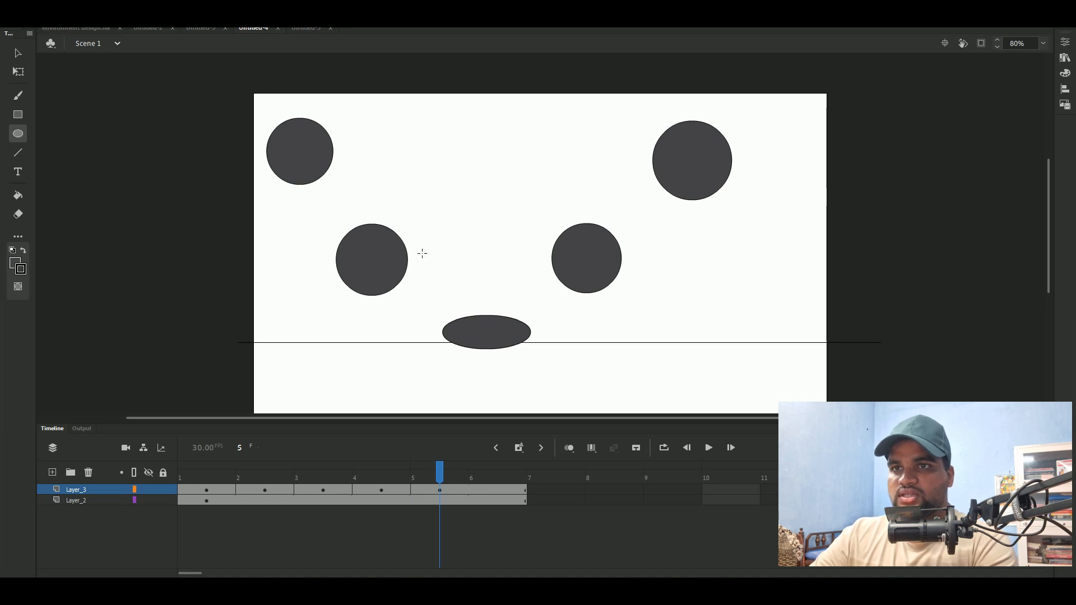
{"action": "key", "text": "Return"}
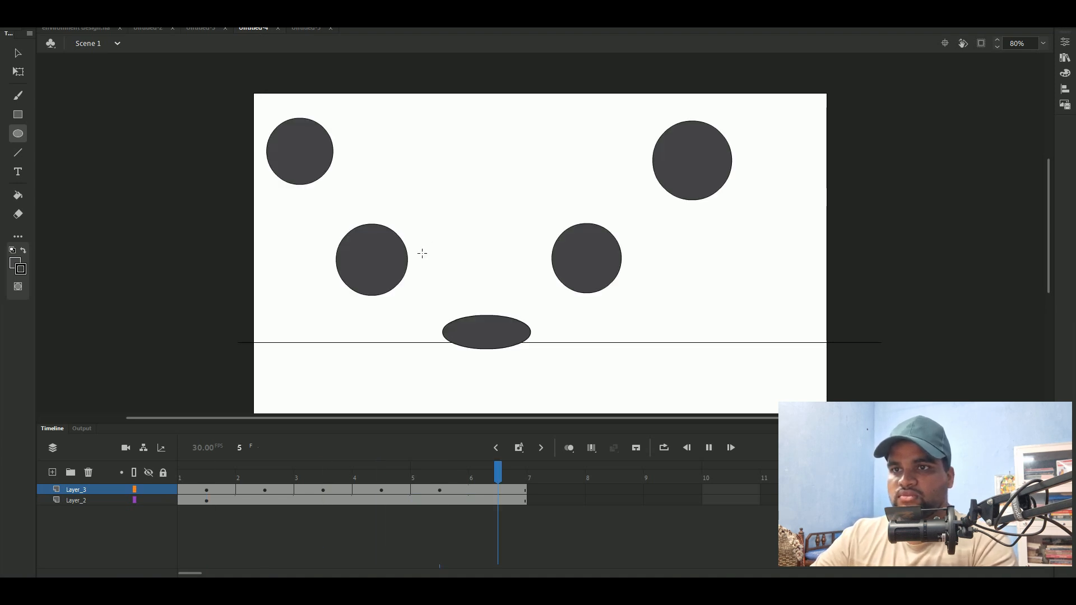
{"action": "left_click_drag", "start_coordinate": [497, 466], "coordinate": [305, 534]}
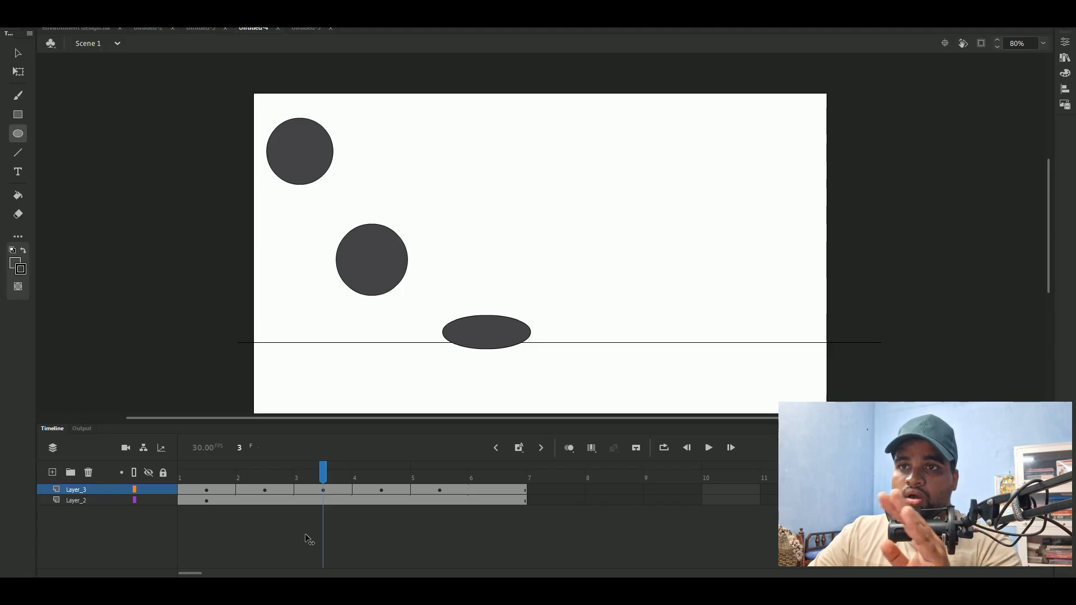
{"action": "left_click_drag", "start_coordinate": [304, 533], "coordinate": [450, 548]}
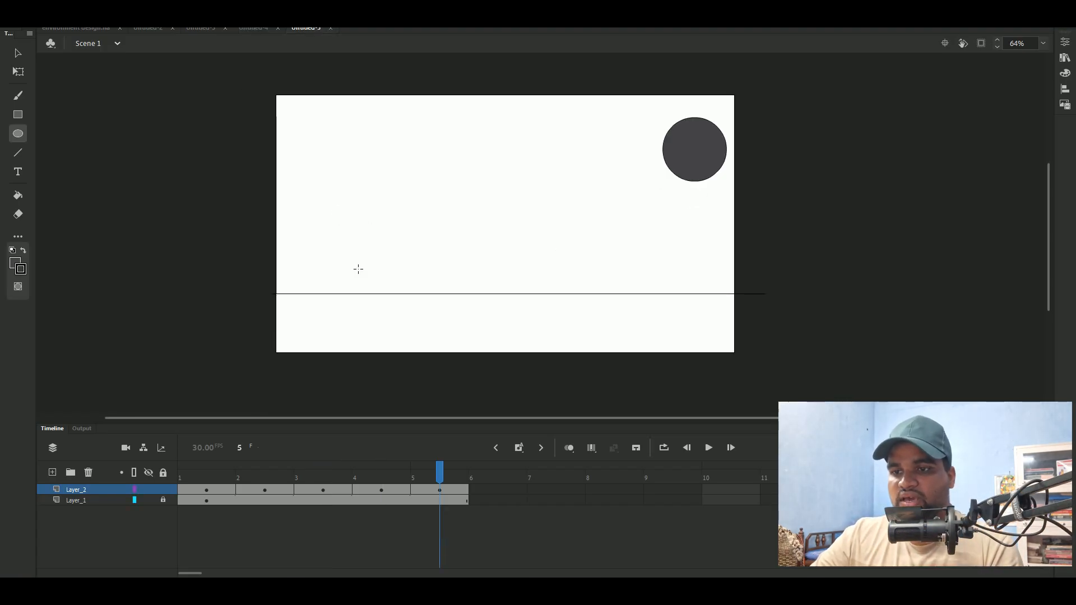
Step: View frames 1 to 5 of the new document one by one and play the bouncing-ball animation
{"action": "left_click", "coordinate": [195, 478]}
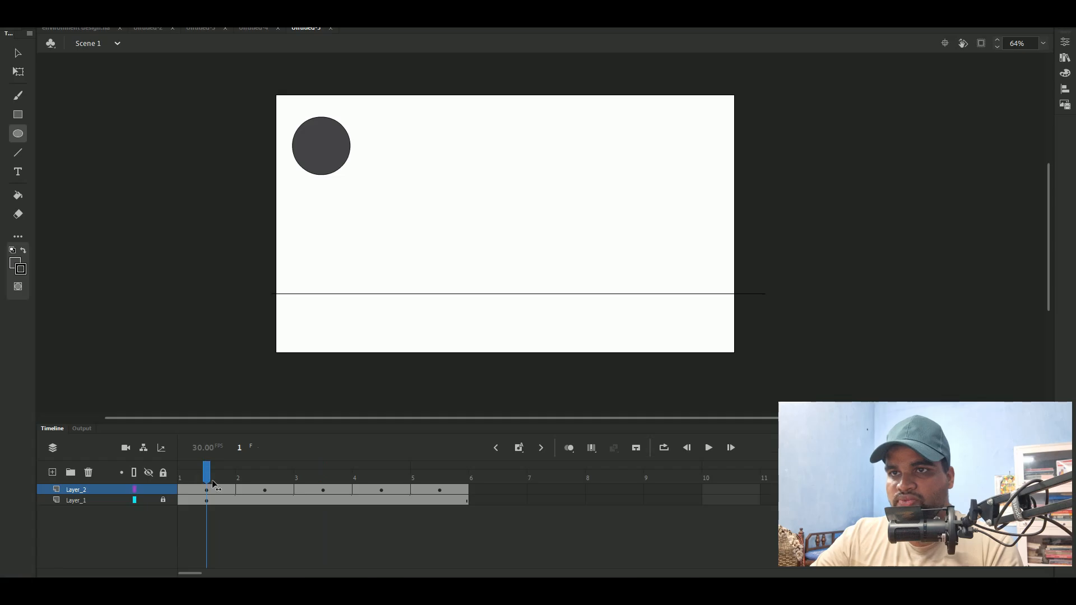
{"action": "left_click", "coordinate": [256, 492]}
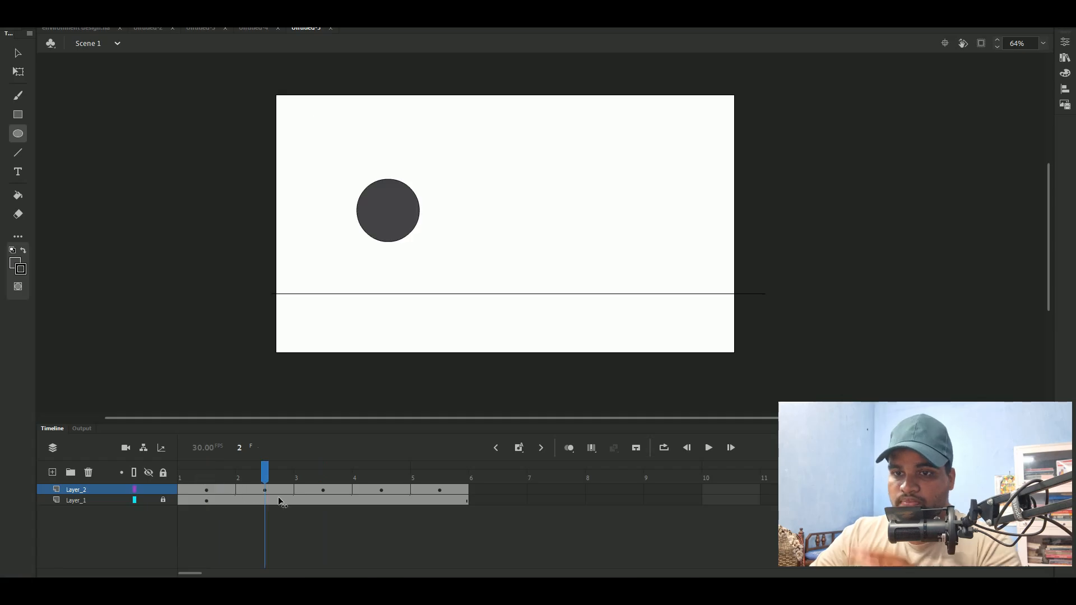
{"action": "left_click", "coordinate": [309, 500]}
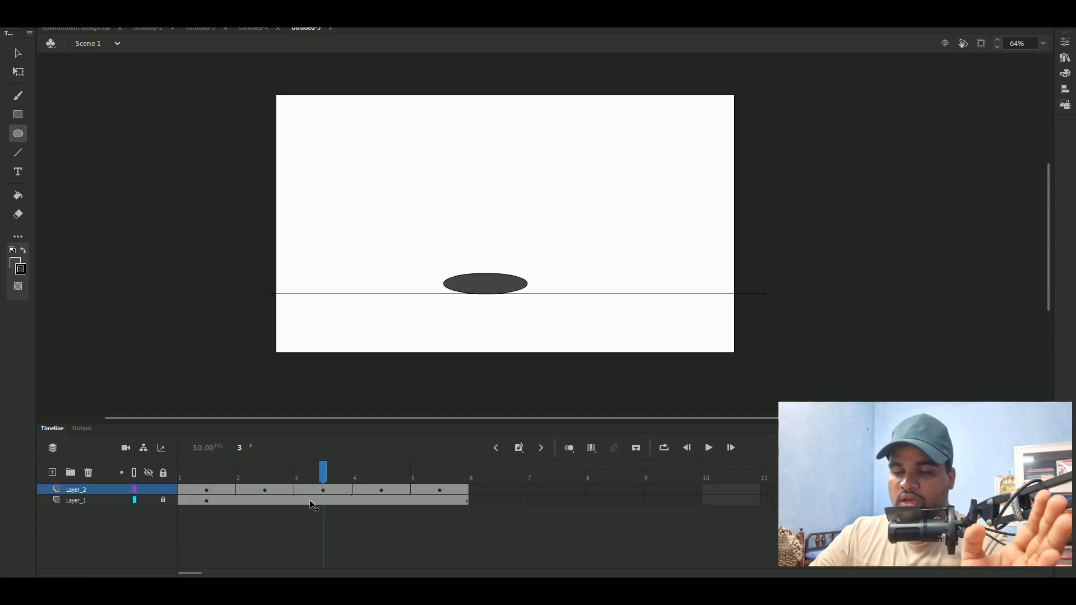
{"action": "left_click", "coordinate": [392, 521]}
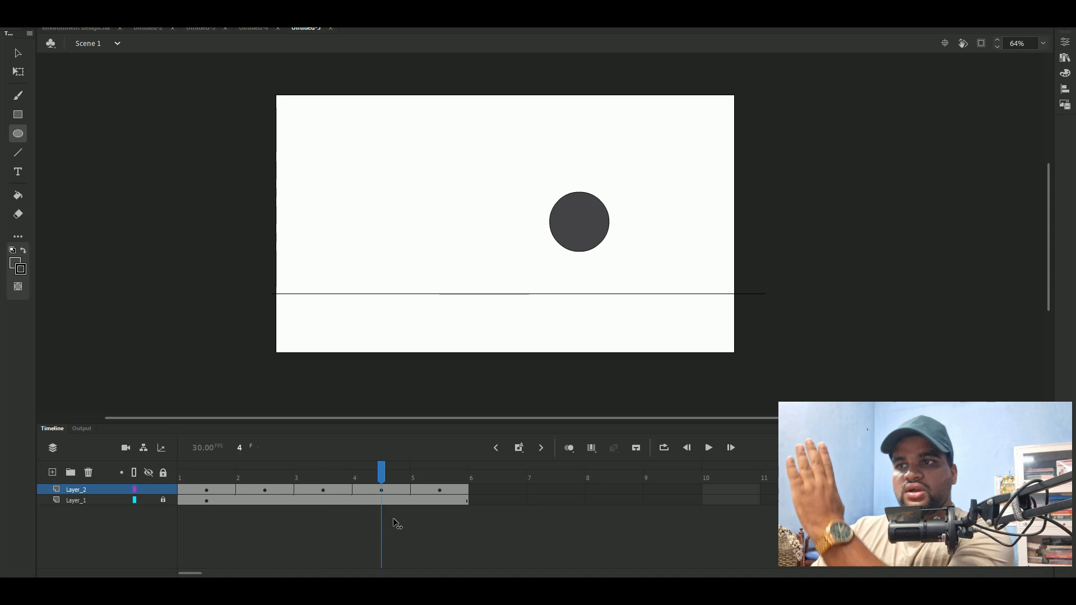
{"action": "left_click", "coordinate": [468, 527]}
{"action": "key", "text": "Return"}
{"action": "key", "text": "Return"}
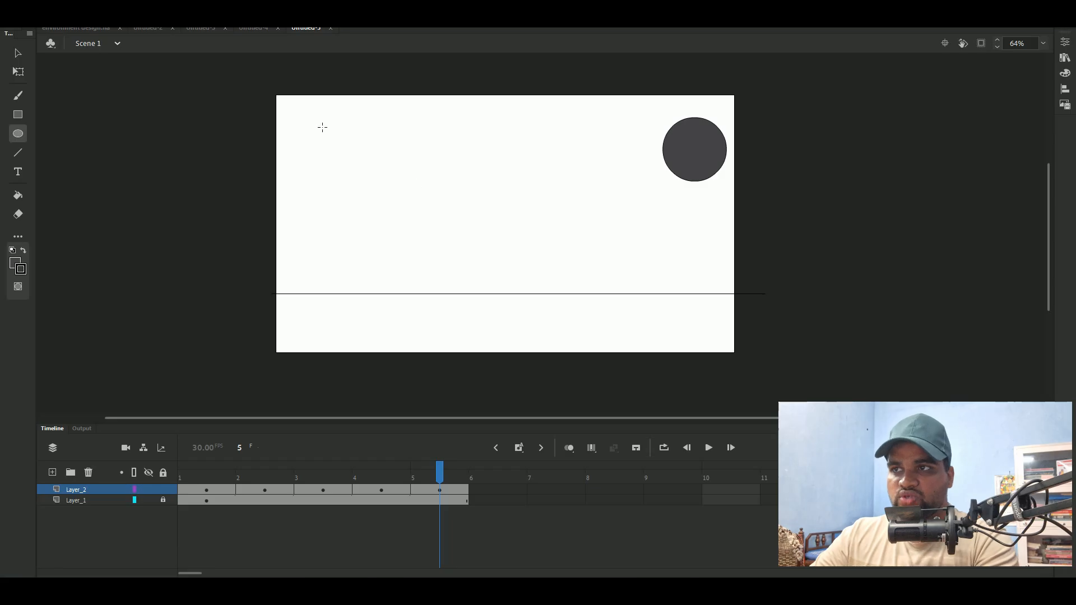
Step: Compare the stage of Untitled-4 with the new document and replay the new document's animation
{"action": "left_click", "coordinate": [253, 28]}
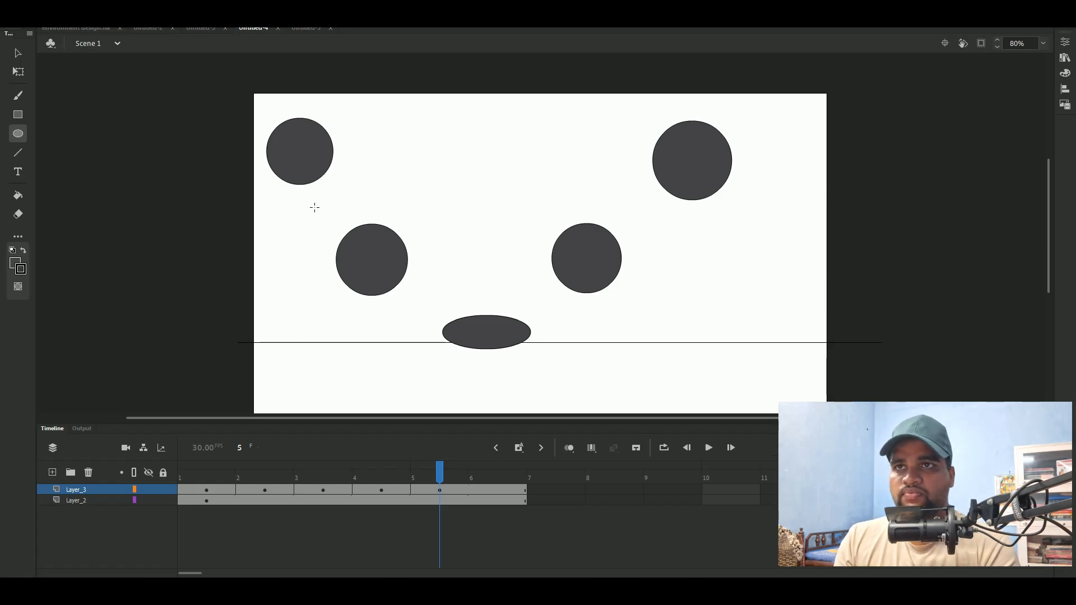
{"action": "left_click", "coordinate": [305, 29]}
{"action": "key", "text": "Return"}
{"action": "key", "text": "Return"}
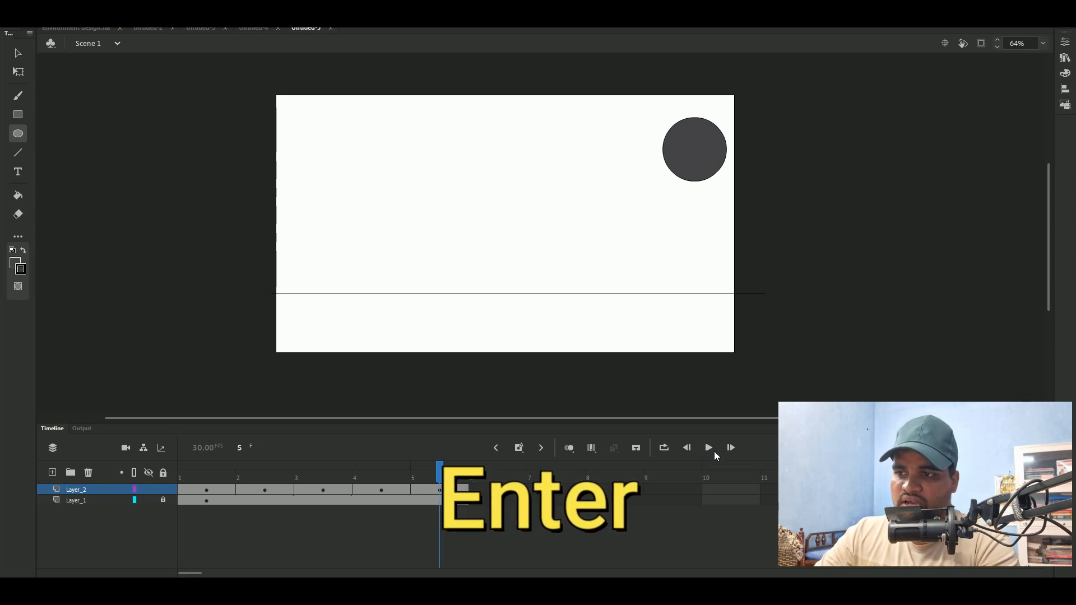
{"action": "key", "text": "Return"}
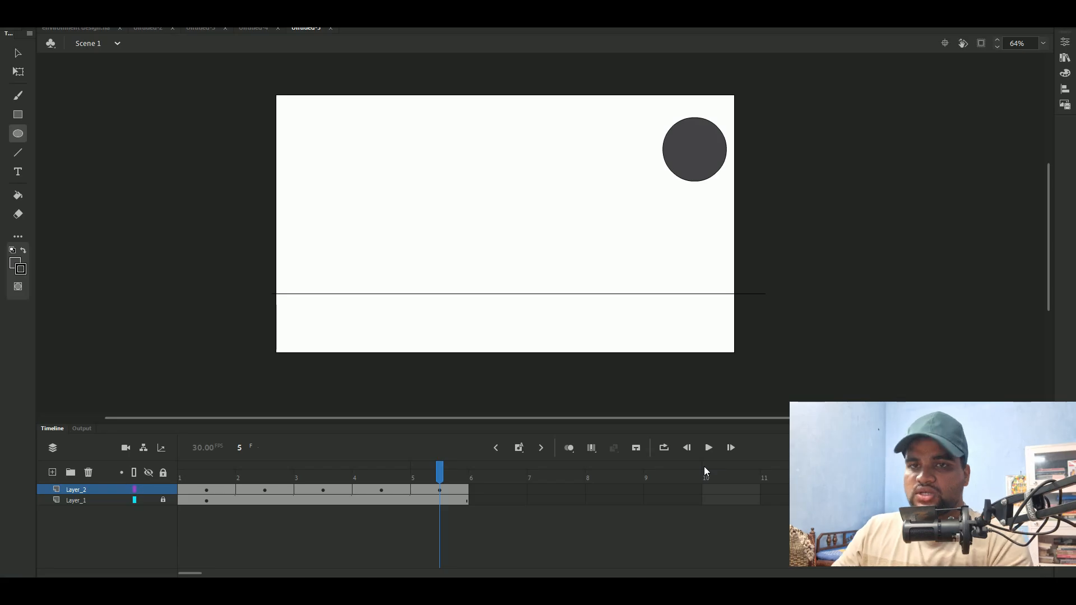
{"action": "key", "text": "Return"}
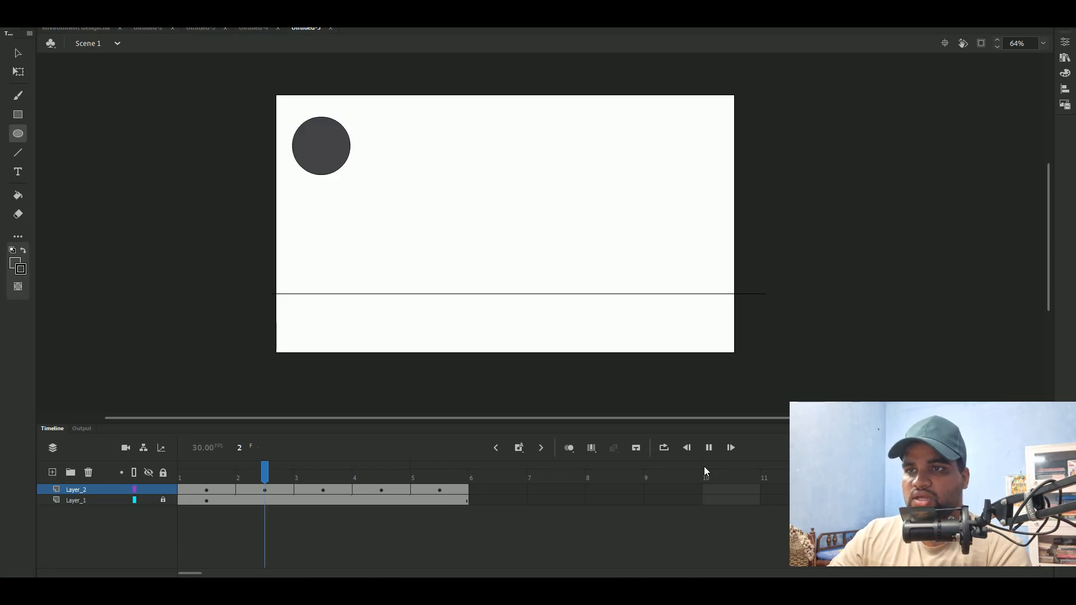
Step: Switch to Untitled-4 and play its accumulating circles, checking the illustration in Untitled-3 before returning
{"action": "left_click", "coordinate": [251, 28]}
{"action": "key", "text": "Return"}
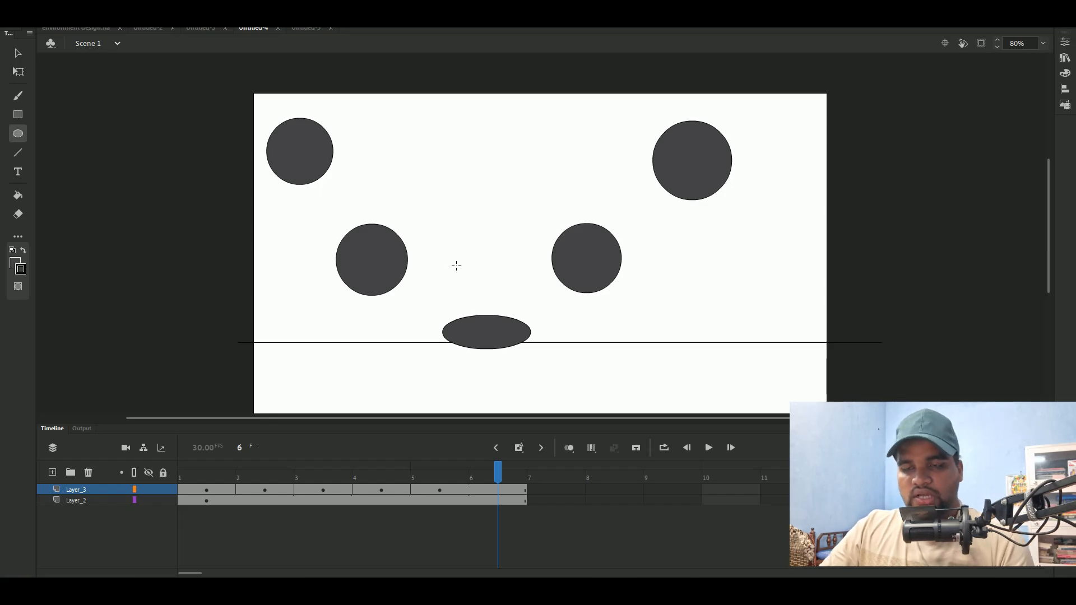
{"action": "scroll", "coordinate": [423, 234], "scroll_direction": "down", "scroll_amount": 3}
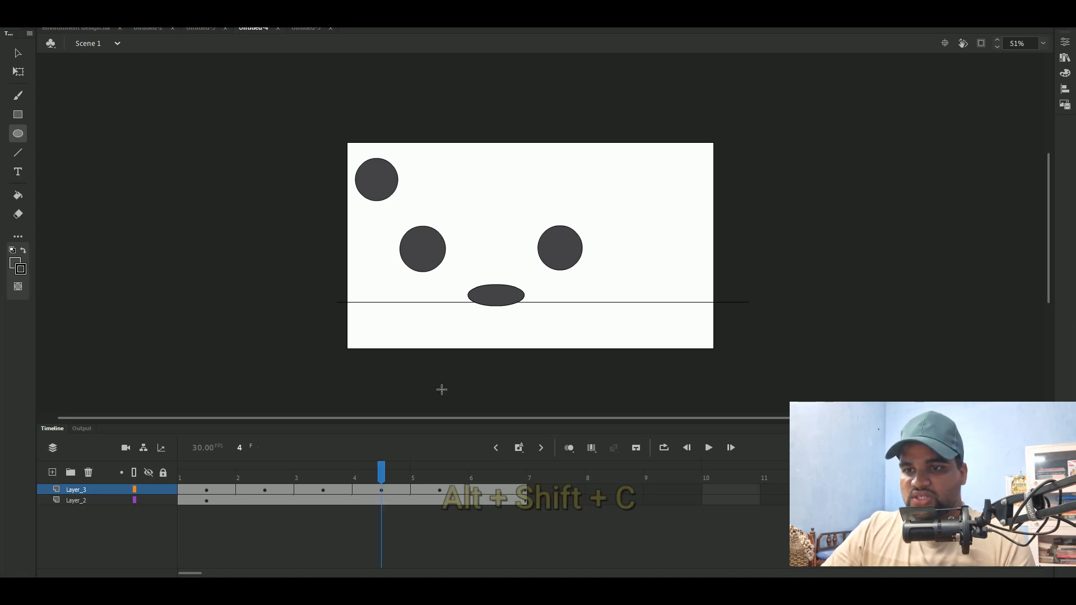
{"action": "left_click", "coordinate": [201, 29]}
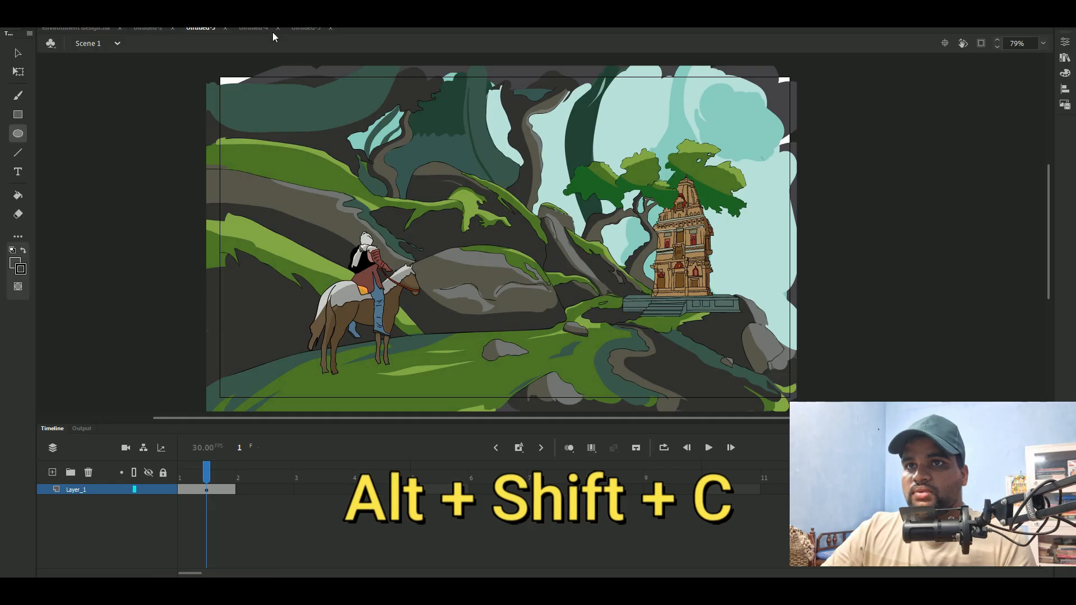
{"action": "left_click", "coordinate": [254, 29]}
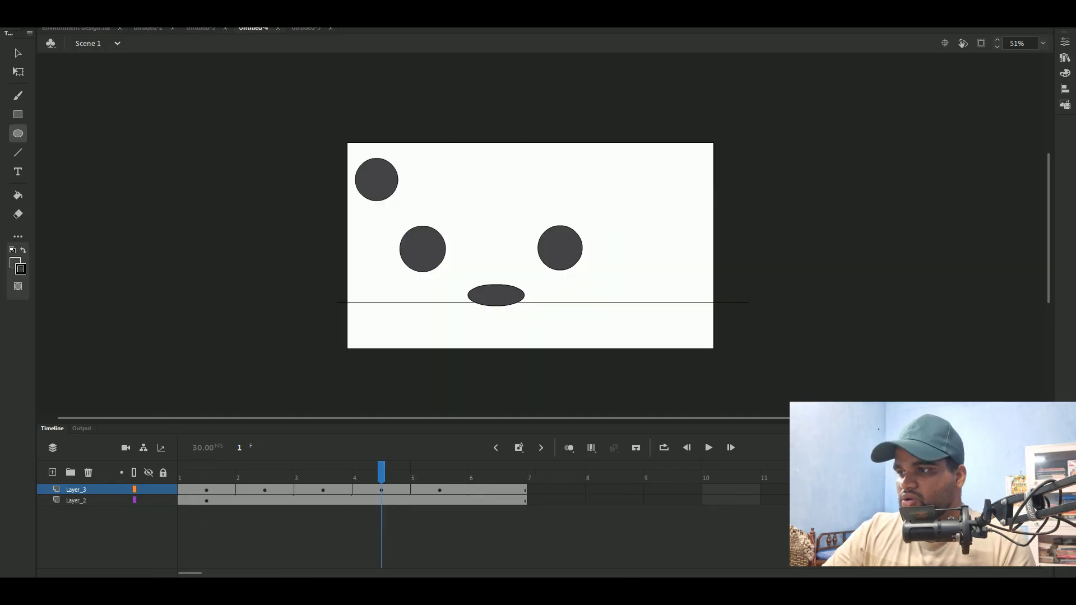
Step: Insert blank keyframes on Layer_3 of Untitled-4 from frame 6 through frame 31
{"action": "scroll", "coordinate": [388, 486], "scroll_direction": "down", "scroll_amount": 5, "text": "ctrl"}
{"action": "left_click_drag", "start_coordinate": [255, 490], "coordinate": [600, 486]}
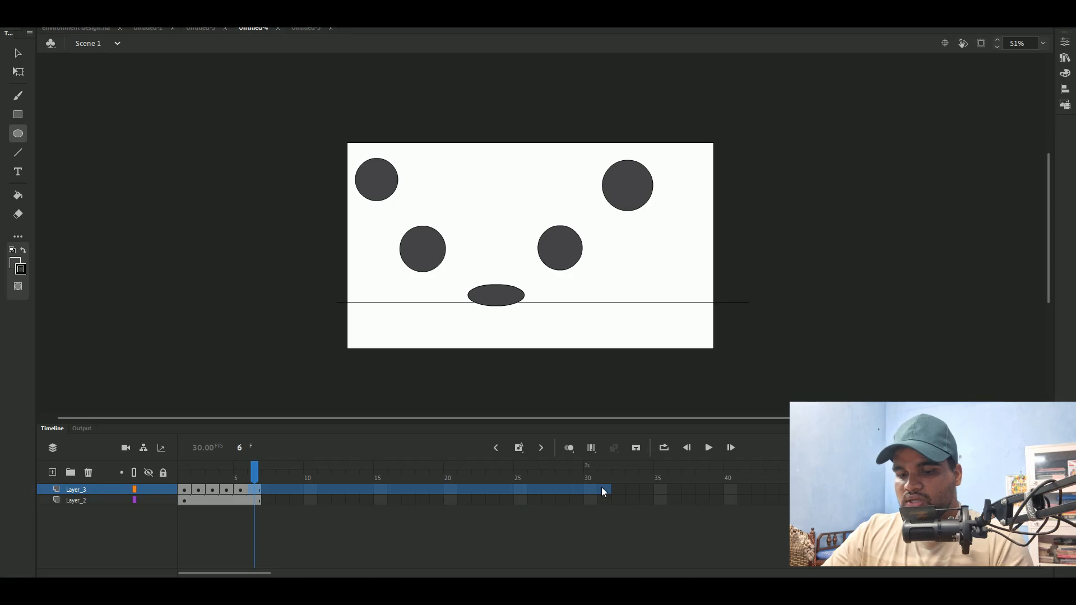
{"action": "key", "text": "F7"}
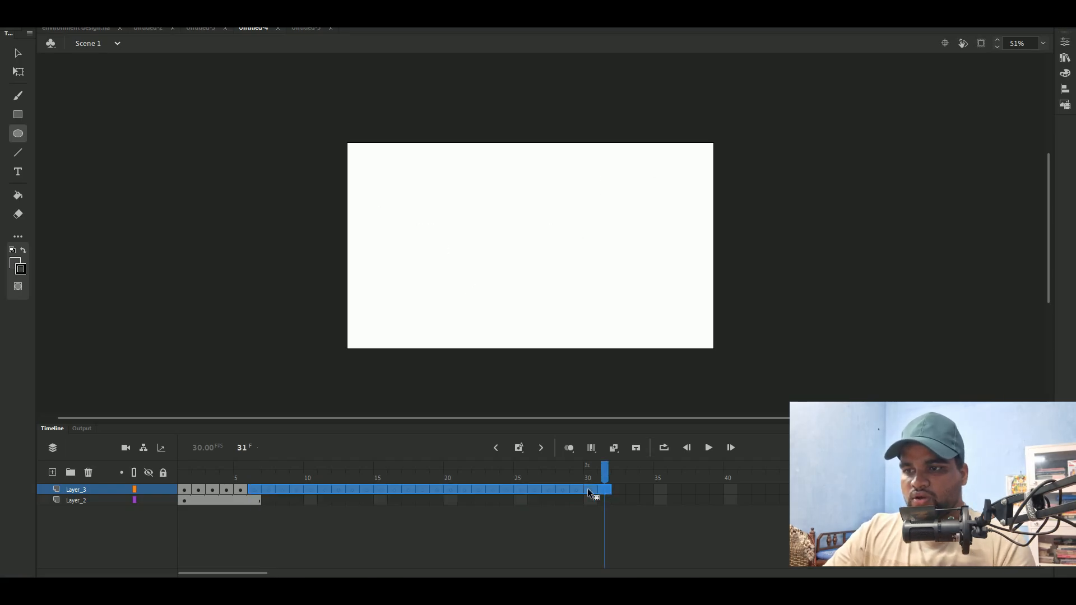
Step: Draw a circle on frame 30 of Layer_3 and two more circles at different heights on frame 15
{"action": "left_click", "coordinate": [590, 490]}
{"action": "left_click_drag", "start_coordinate": [649, 189], "coordinate": [600, 239]}
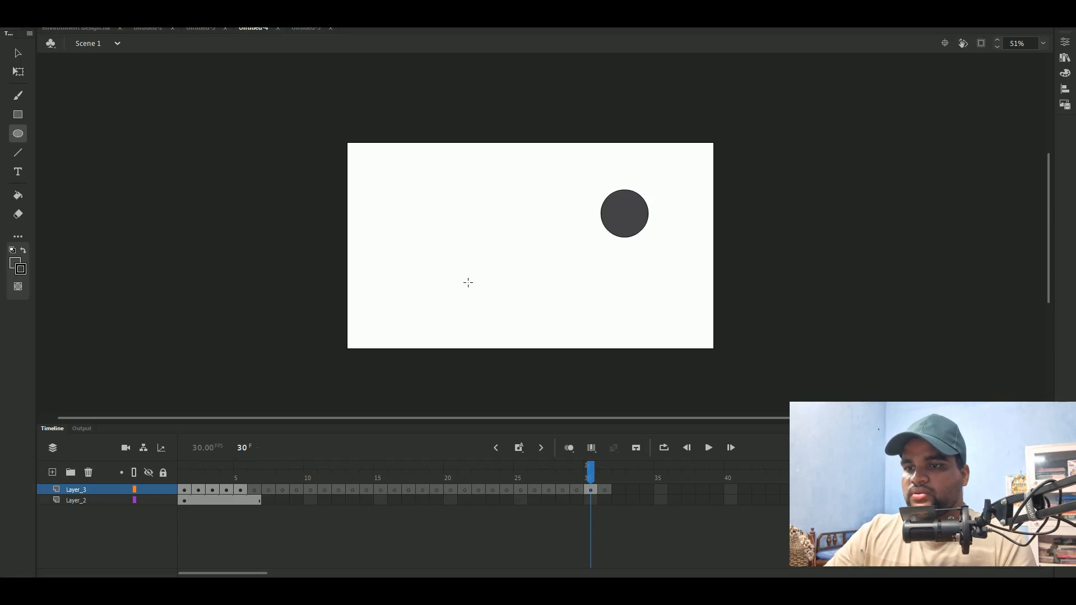
{"action": "left_click", "coordinate": [381, 480]}
{"action": "mouse_move", "coordinate": [410, 221]}
{"action": "left_mouse_down"}
{"action": "mouse_move", "coordinate": [519, 301]}
{"action": "mouse_move", "coordinate": [477, 286]}
{"action": "left_mouse_up"}
{"action": "left_click_drag", "start_coordinate": [589, 325], "coordinate": [615, 347]}
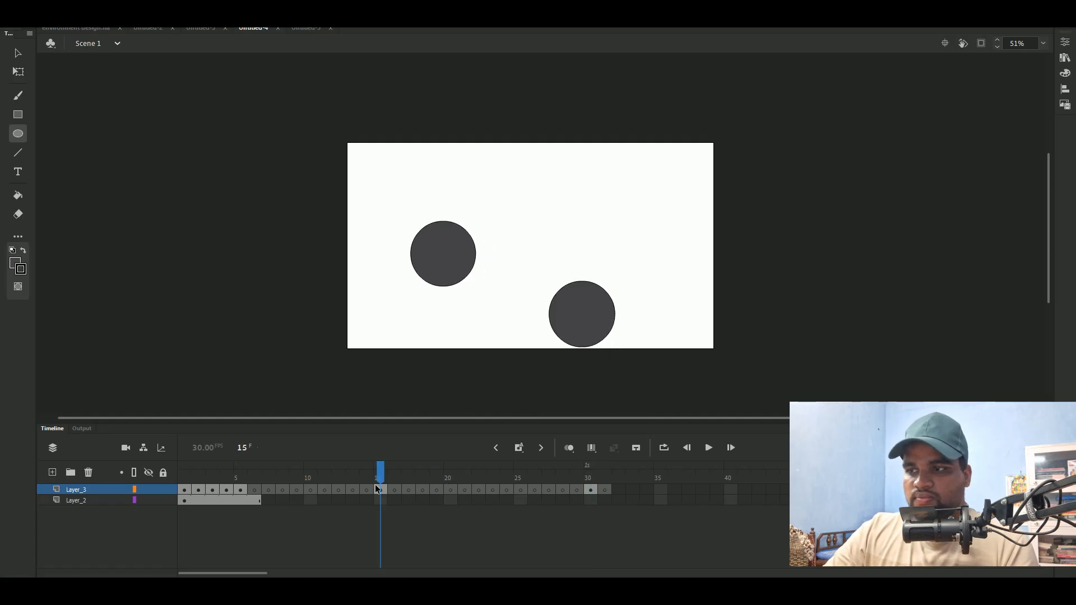
Step: Compare frames 5 and 15 of Untitled-4 and play the timeline through its blank keyframes
{"action": "scroll", "coordinate": [482, 493], "scroll_direction": "up", "scroll_amount": 5}
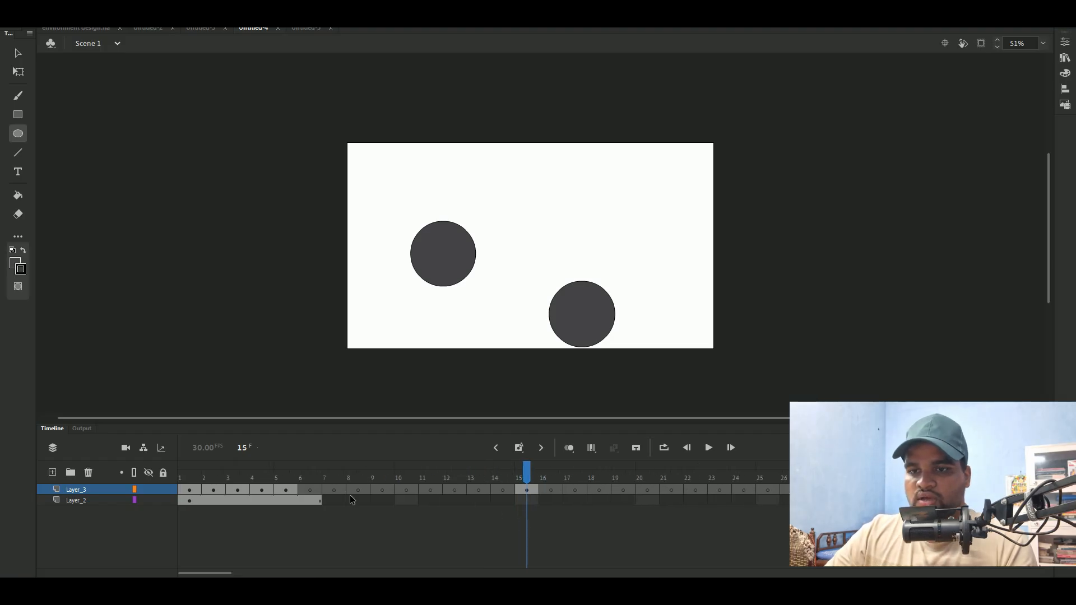
{"action": "left_click", "coordinate": [284, 479]}
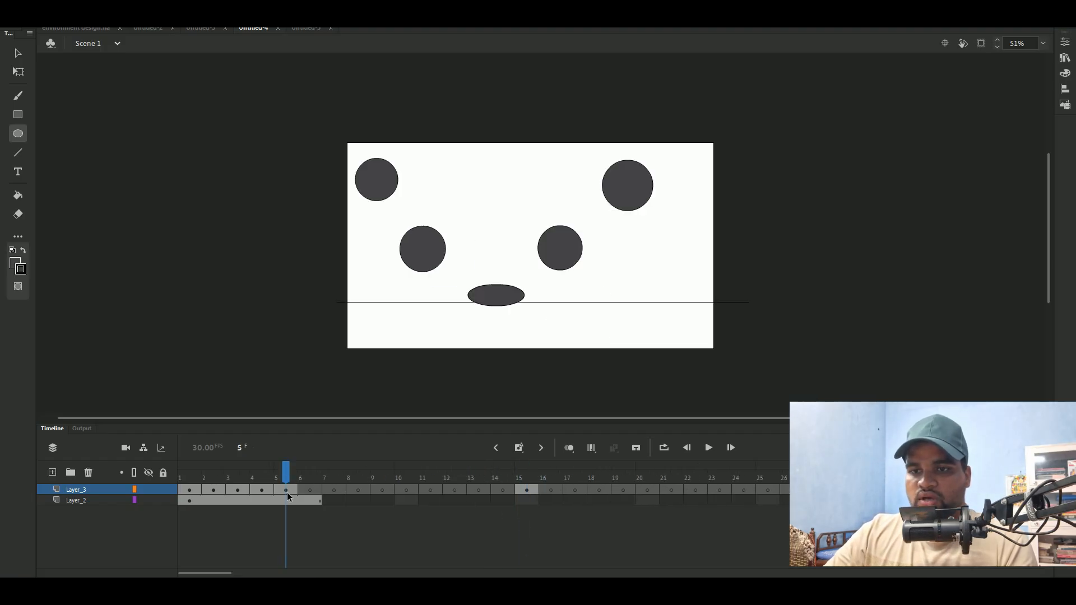
{"action": "mouse_move", "coordinate": [281, 476]}
{"action": "left_mouse_down"}
{"action": "mouse_move", "coordinate": [259, 482]}
{"action": "mouse_move", "coordinate": [284, 483]}
{"action": "mouse_move", "coordinate": [279, 492]}
{"action": "mouse_move", "coordinate": [238, 489]}
{"action": "mouse_move", "coordinate": [286, 491]}
{"action": "mouse_move", "coordinate": [273, 496]}
{"action": "mouse_move", "coordinate": [263, 482]}
{"action": "mouse_move", "coordinate": [237, 487]}
{"action": "mouse_move", "coordinate": [286, 485]}
{"action": "left_mouse_up"}
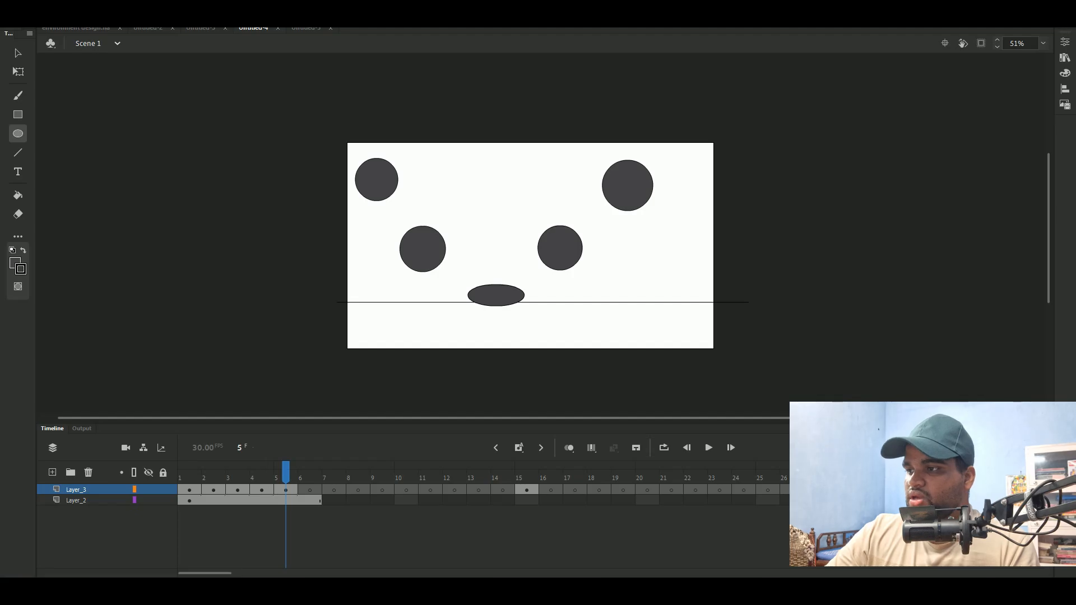
{"action": "scroll", "coordinate": [272, 539], "scroll_direction": "down", "scroll_amount": 1}
{"action": "scroll", "coordinate": [272, 539], "scroll_direction": "up", "scroll_amount": 3}
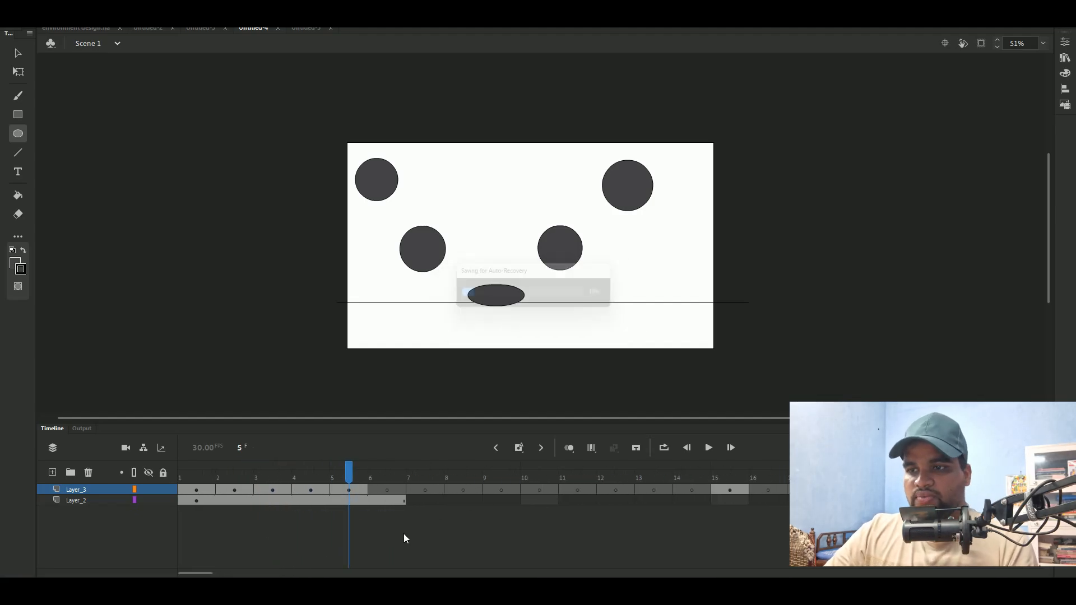
{"action": "left_click", "coordinate": [731, 476]}
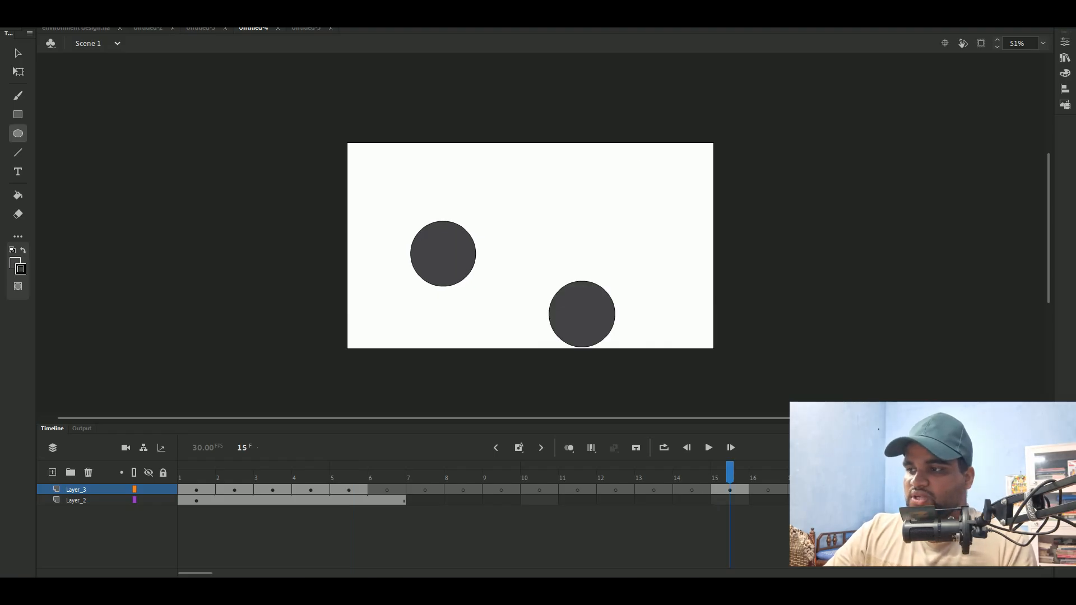
{"action": "key", "text": "Return"}
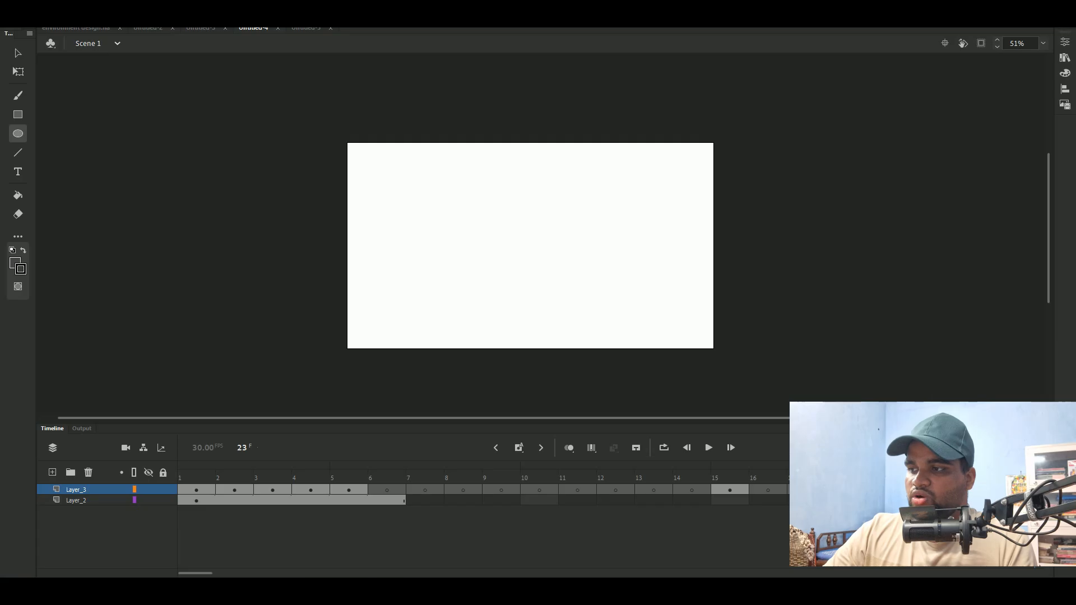
Step: Switch to the character animation document and scrub back through its frames to compare the poses
{"action": "left_click", "coordinate": [976, 448]}
{"action": "left_click", "coordinate": [509, 482]}
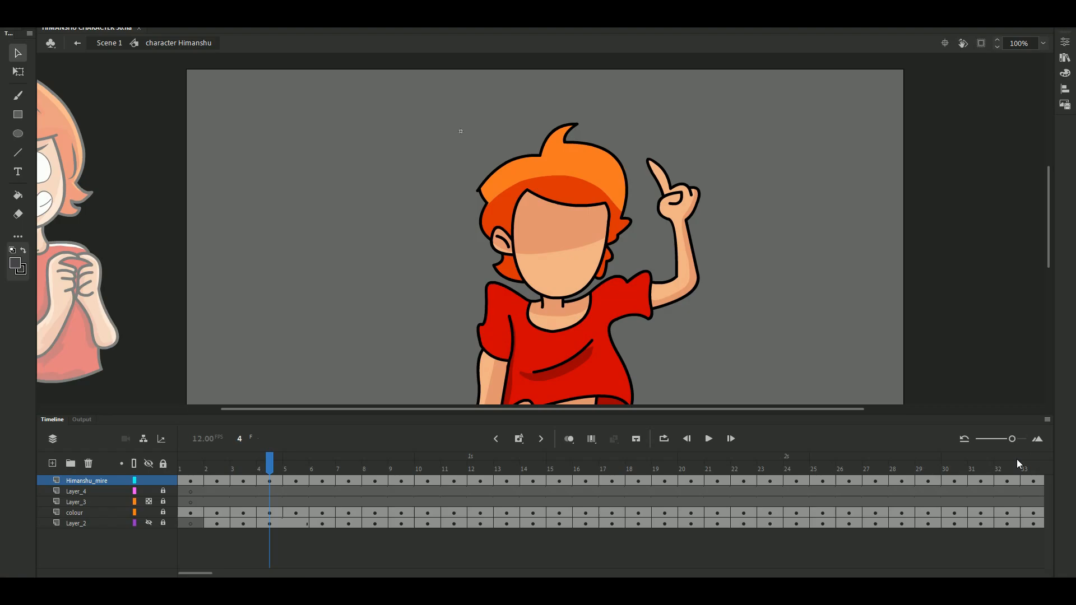
{"action": "left_click_drag", "start_coordinate": [1021, 466], "coordinate": [924, 474]}
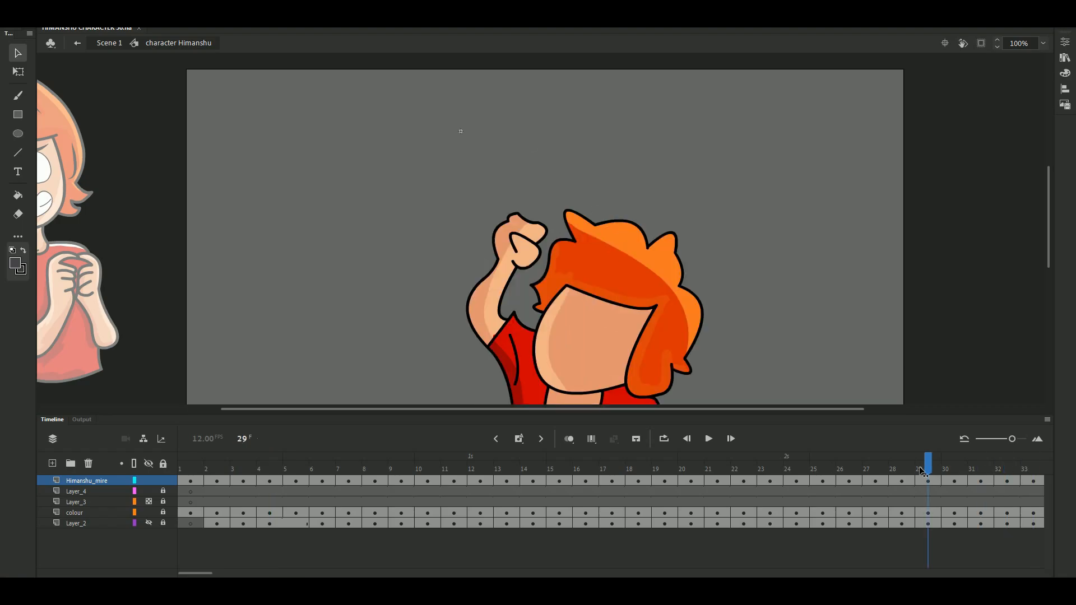
{"action": "scroll", "coordinate": [722, 338], "scroll_direction": "down", "scroll_amount": 3}
{"action": "scroll", "coordinate": [635, 257], "scroll_direction": "down", "scroll_amount": 3}
{"action": "scroll", "coordinate": [625, 215], "scroll_direction": "up", "scroll_amount": 2}
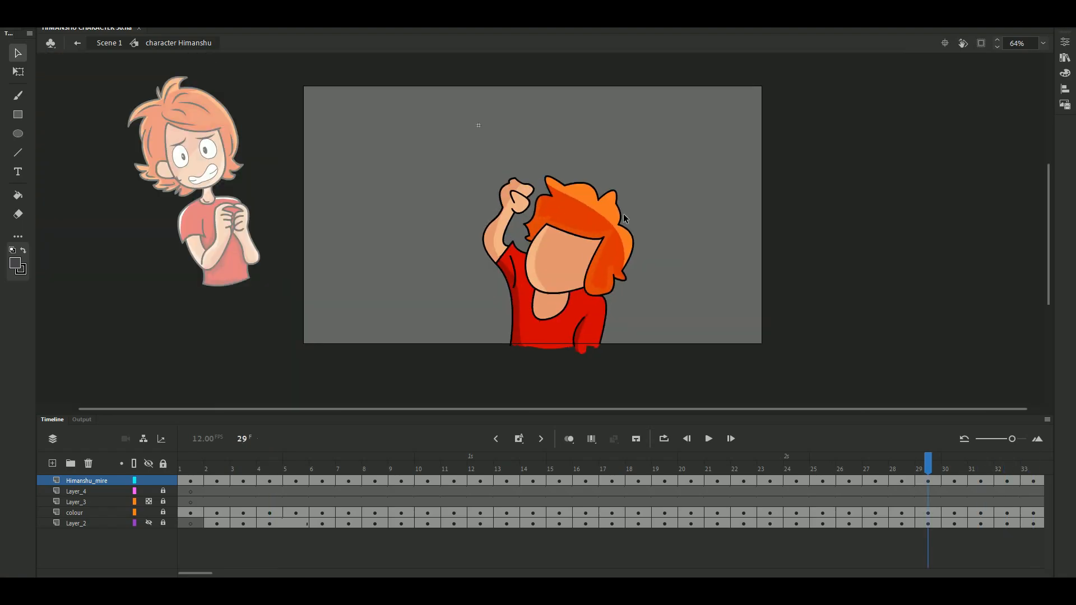
{"action": "mouse_move", "coordinate": [756, 290]}
{"action": "left_mouse_down"}
{"action": "mouse_move", "coordinate": [742, 308]}
{"action": "mouse_move", "coordinate": [742, 297]}
{"action": "left_mouse_up"}
{"action": "left_click_drag", "start_coordinate": [863, 474], "coordinate": [560, 473]}
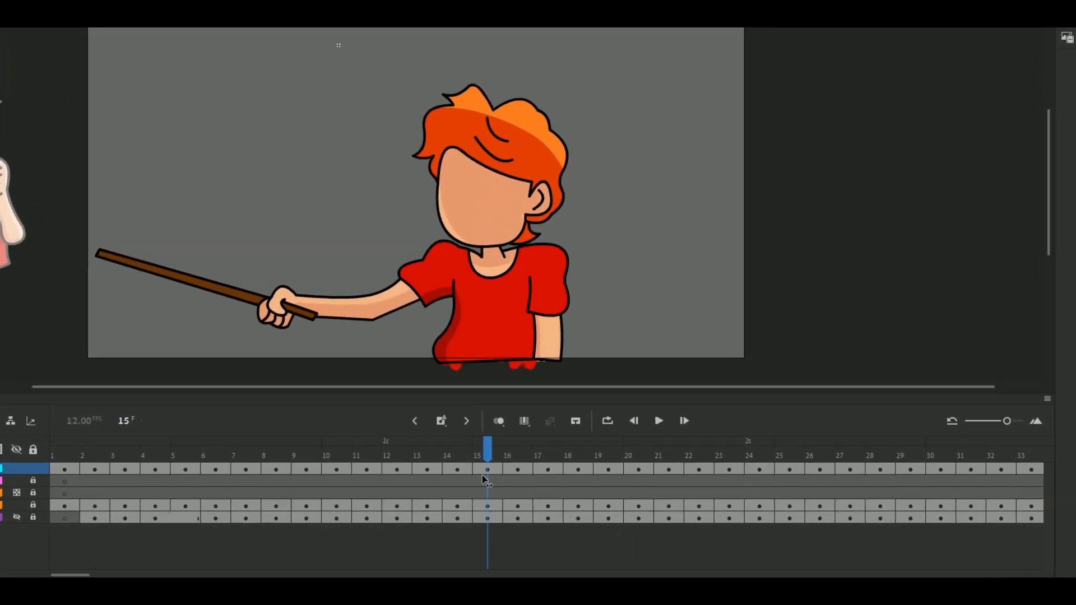
Step: Examine the keyframes and changing poses further along the character animation, including frames 32, 33 and 48
{"action": "left_click", "coordinate": [999, 441]}
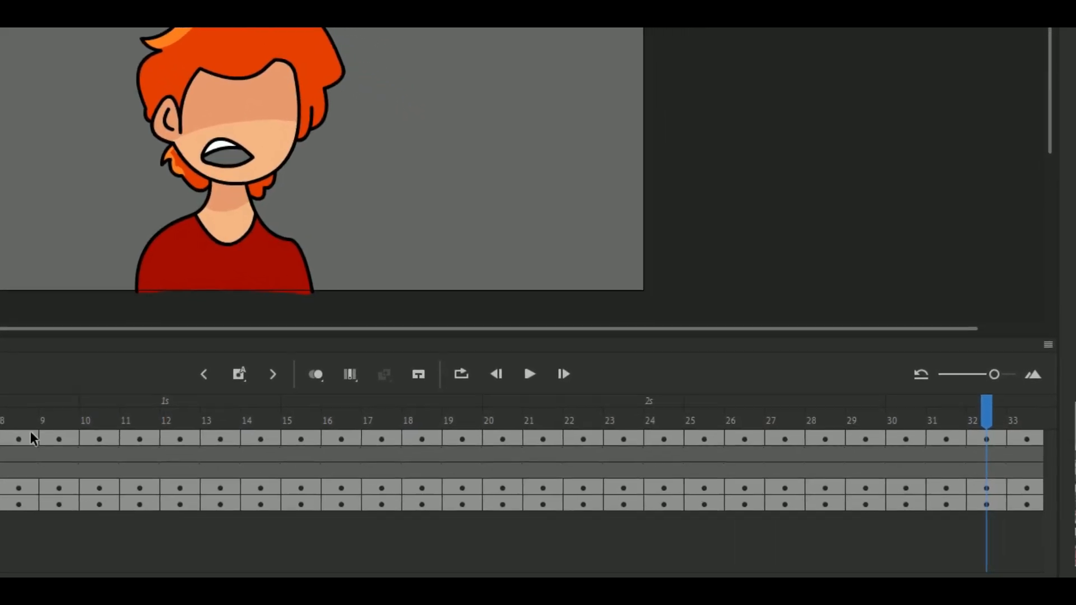
{"action": "left_click", "coordinate": [200, 420]}
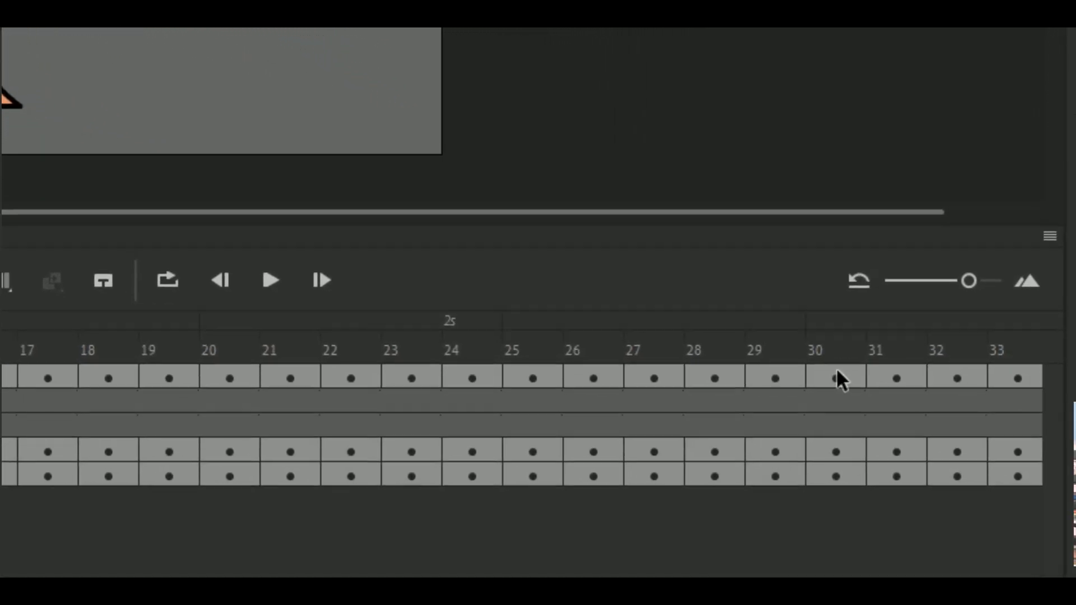
{"action": "left_click", "coordinate": [1009, 381]}
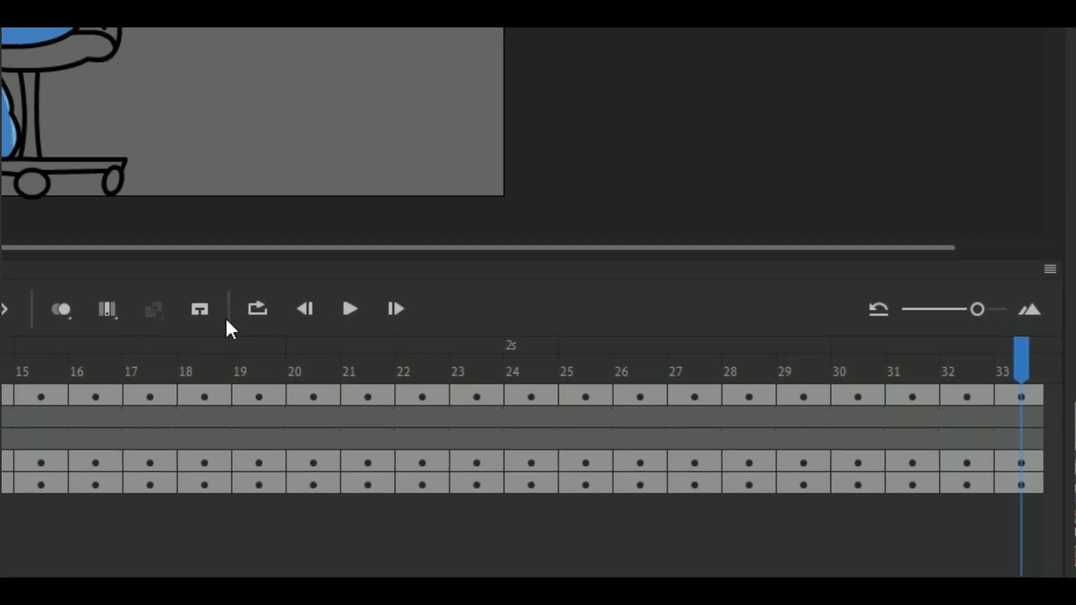
{"action": "left_click", "coordinate": [261, 329]}
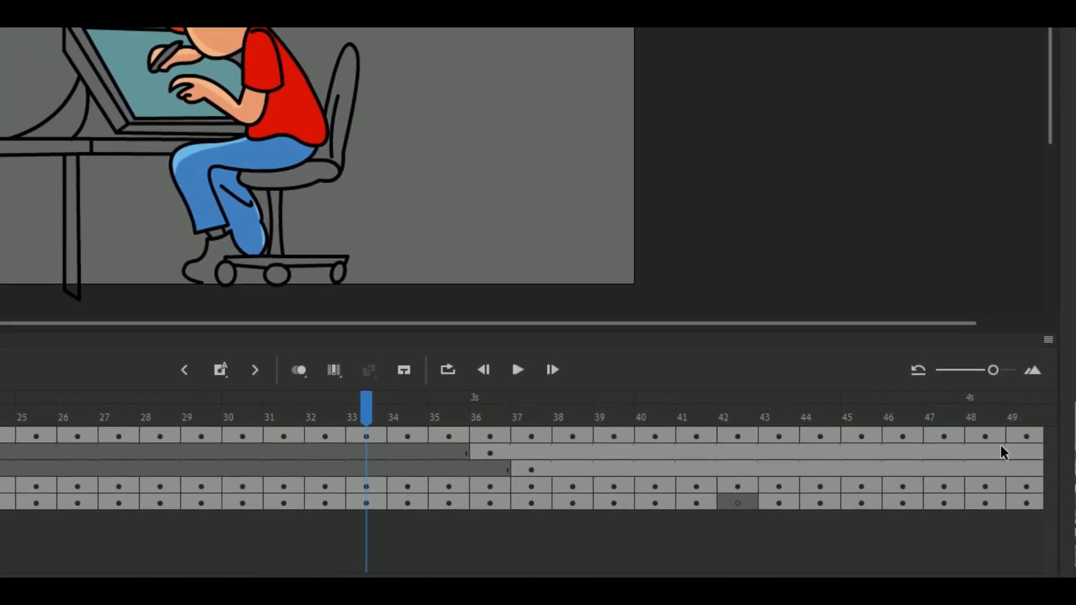
{"action": "left_click", "coordinate": [983, 395]}
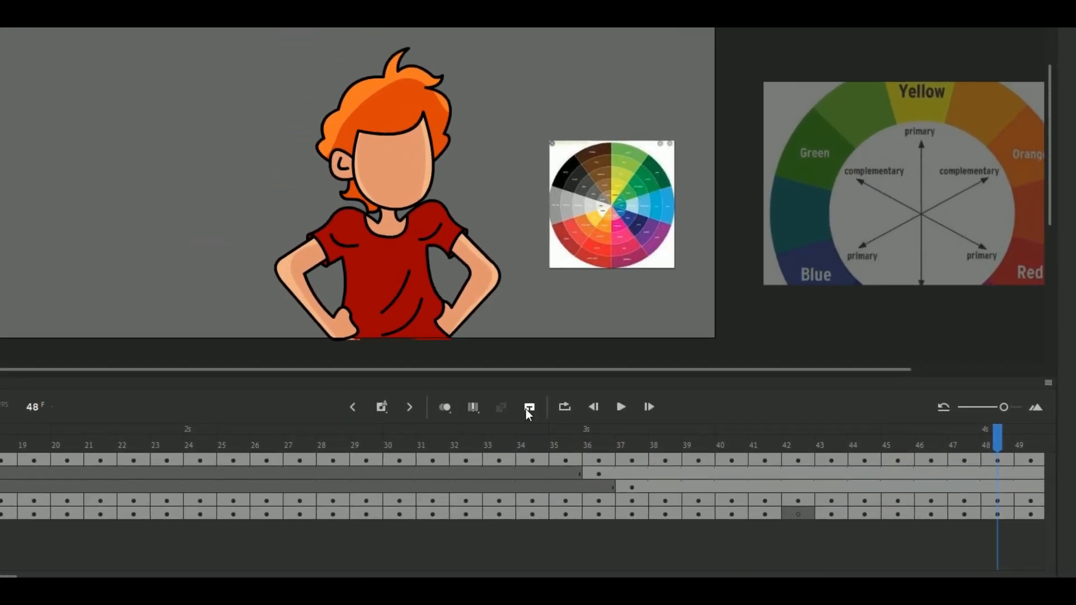
{"action": "left_click", "coordinate": [575, 423]}
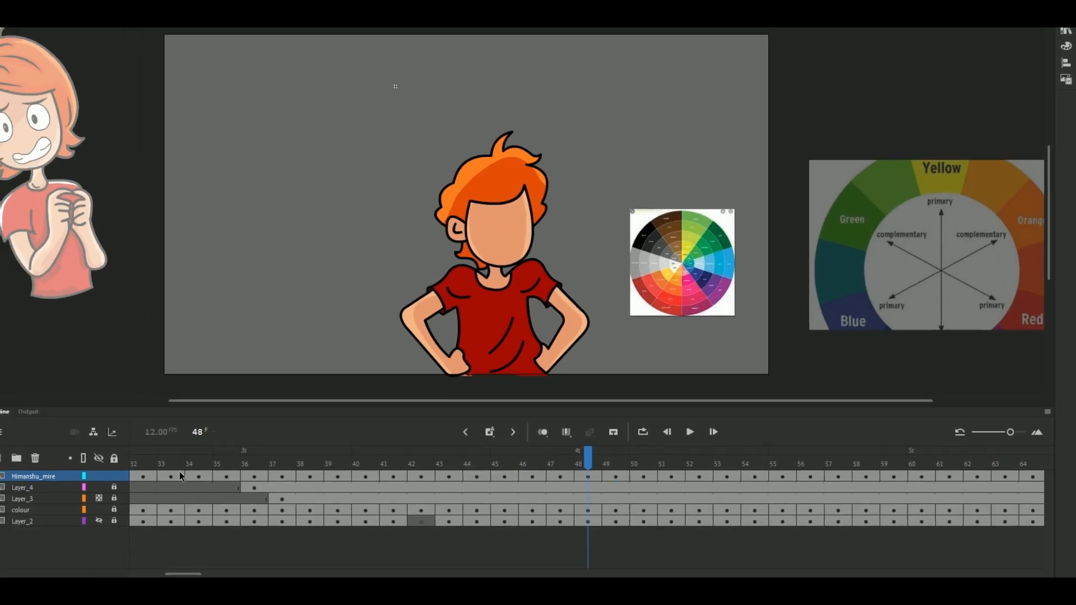
{"action": "left_click", "coordinate": [63, 454]}
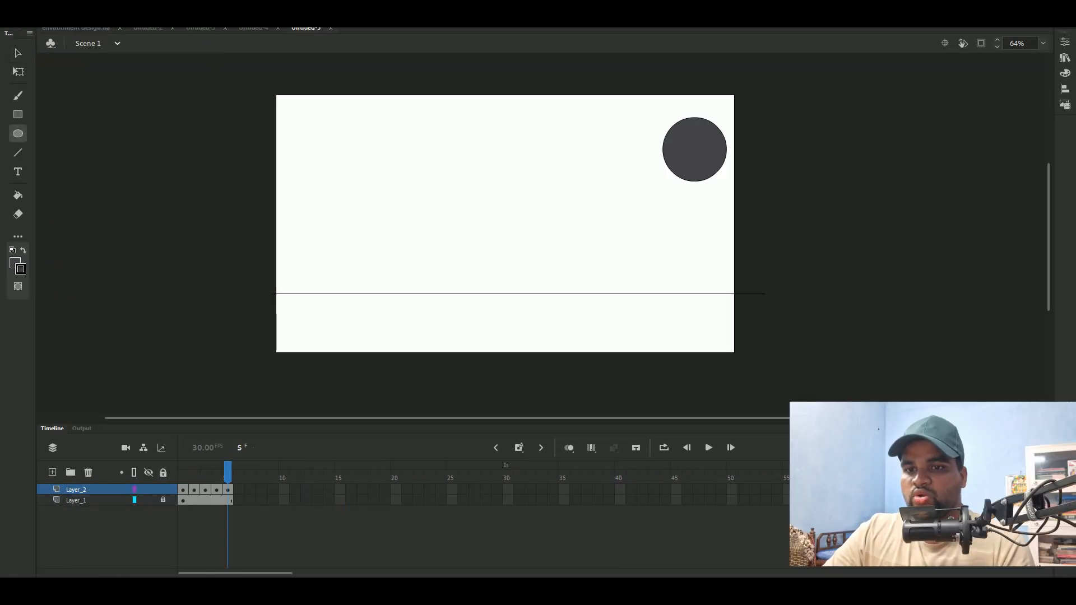
Step: Go to frame 1 of the bouncing-ball animation and turn on Onion Skin
{"action": "left_click_drag", "start_coordinate": [224, 475], "coordinate": [183, 474]}
{"action": "scroll", "coordinate": [413, 164], "scroll_direction": "up", "scroll_amount": 2}
{"action": "scroll", "coordinate": [412, 188], "scroll_direction": "down", "scroll_amount": 2}
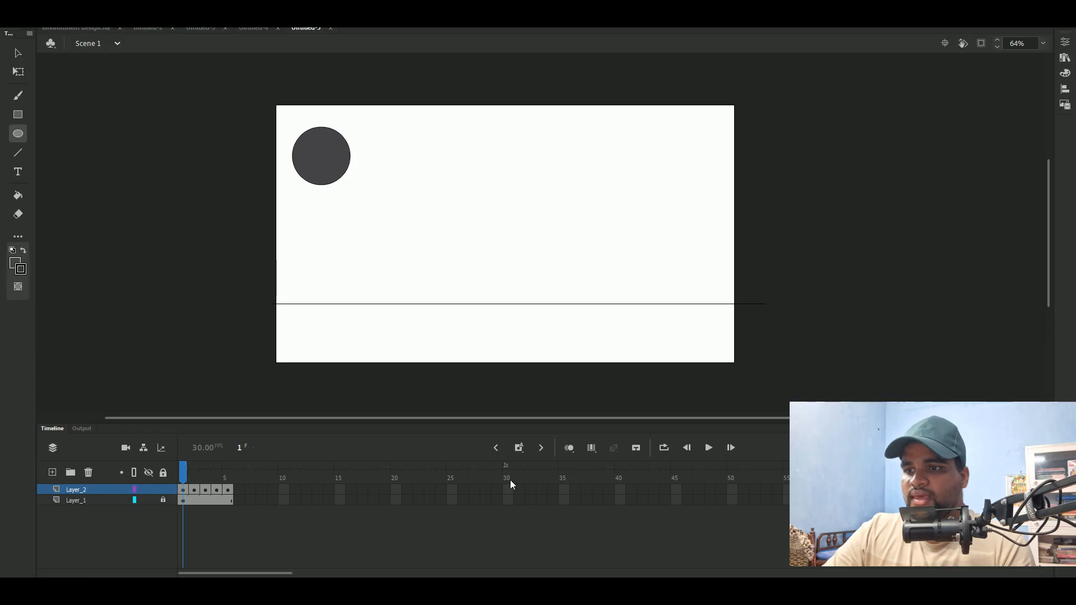
{"action": "left_click", "coordinate": [566, 450]}
{"action": "left_click", "coordinate": [567, 449]}
{"action": "left_click", "coordinate": [567, 450]}
{"action": "left_click", "coordinate": [567, 450]}
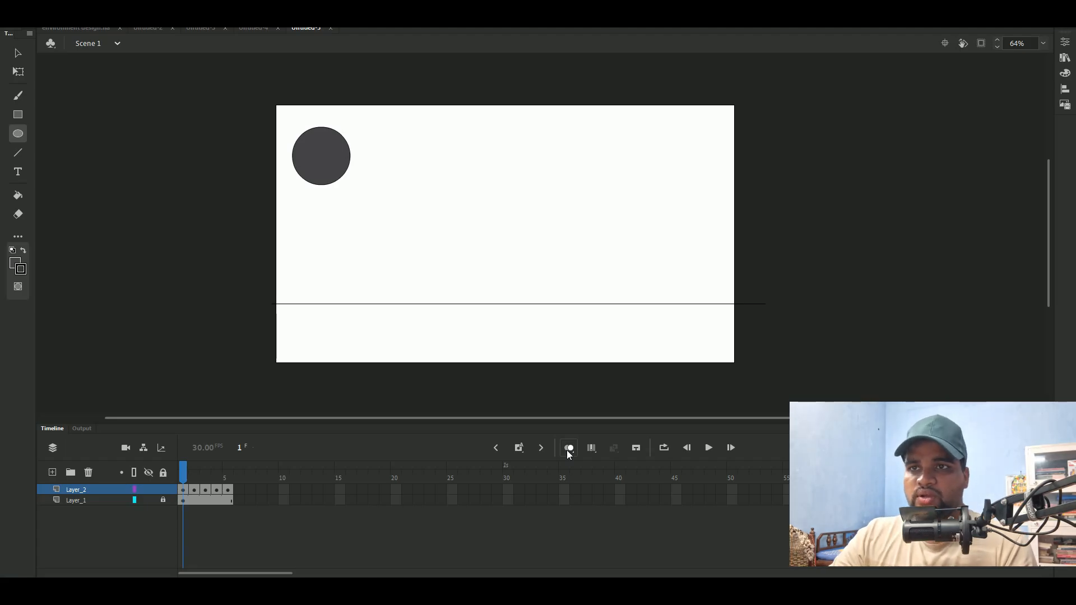
{"action": "left_click", "coordinate": [567, 450]}
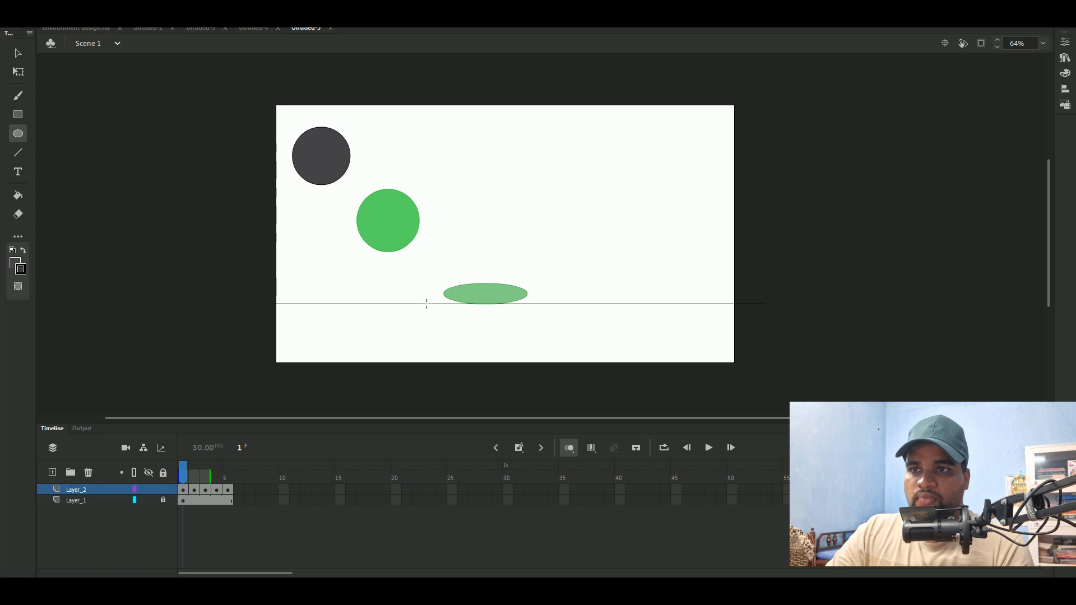
Step: On frame 3, nudge the squashed ball left along the ground line, closer to the falling ball
{"action": "left_click_drag", "start_coordinate": [191, 475], "coordinate": [204, 477]}
{"action": "key", "text": "q"}
{"action": "left_click_drag", "start_coordinate": [423, 264], "coordinate": [541, 311]}
{"action": "key", "text": "shift+Left"}
{"action": "key", "text": "shift+Left"}
{"action": "key", "text": "shift+Left"}
{"action": "key", "text": "shift+Left"}
{"action": "key", "text": "shift+Left"}
{"action": "key", "text": "shift+Left"}
{"action": "key", "text": "shift+Left"}
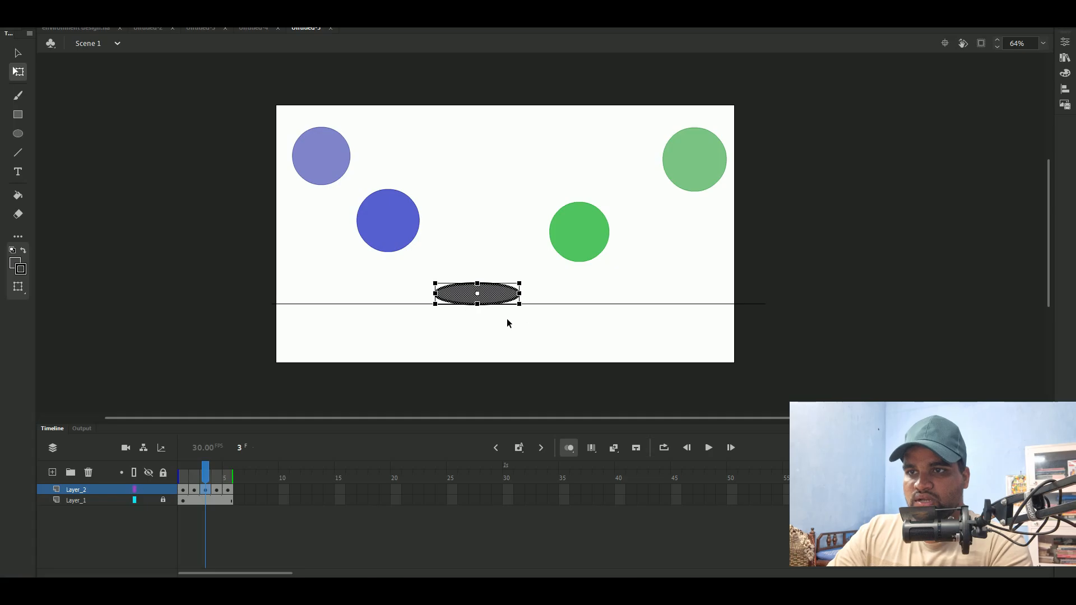
{"action": "left_click", "coordinate": [494, 326]}
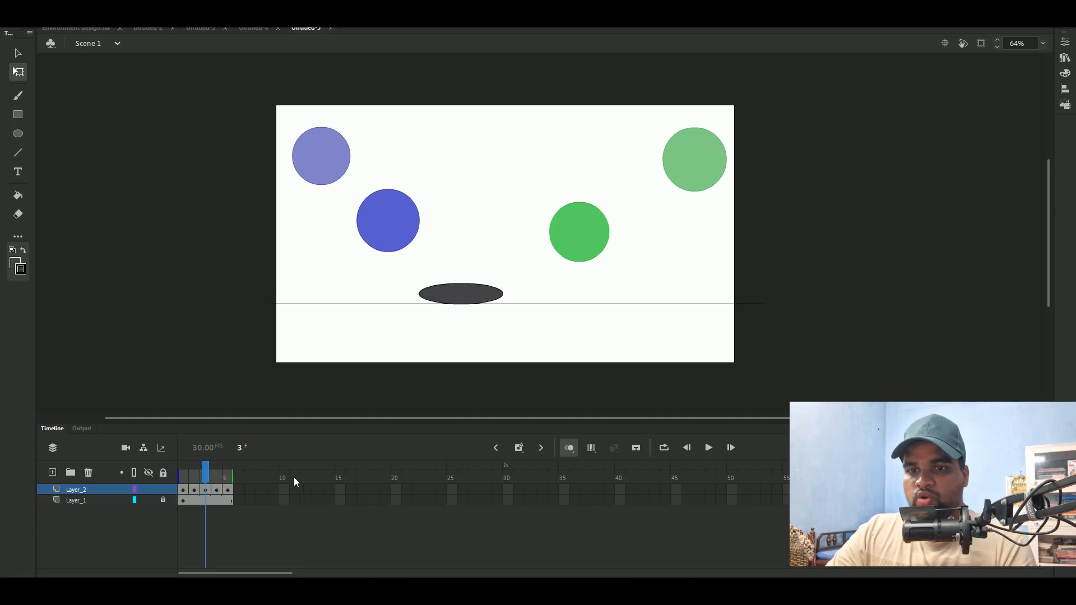
Step: On frame 4, skew the rising ball with Free Transform into an ellipse stretched diagonally up to the right
{"action": "mouse_move", "coordinate": [207, 482]}
{"action": "left_mouse_down"}
{"action": "mouse_move", "coordinate": [224, 479]}
{"action": "mouse_move", "coordinate": [189, 476]}
{"action": "mouse_move", "coordinate": [220, 486]}
{"action": "left_mouse_up"}
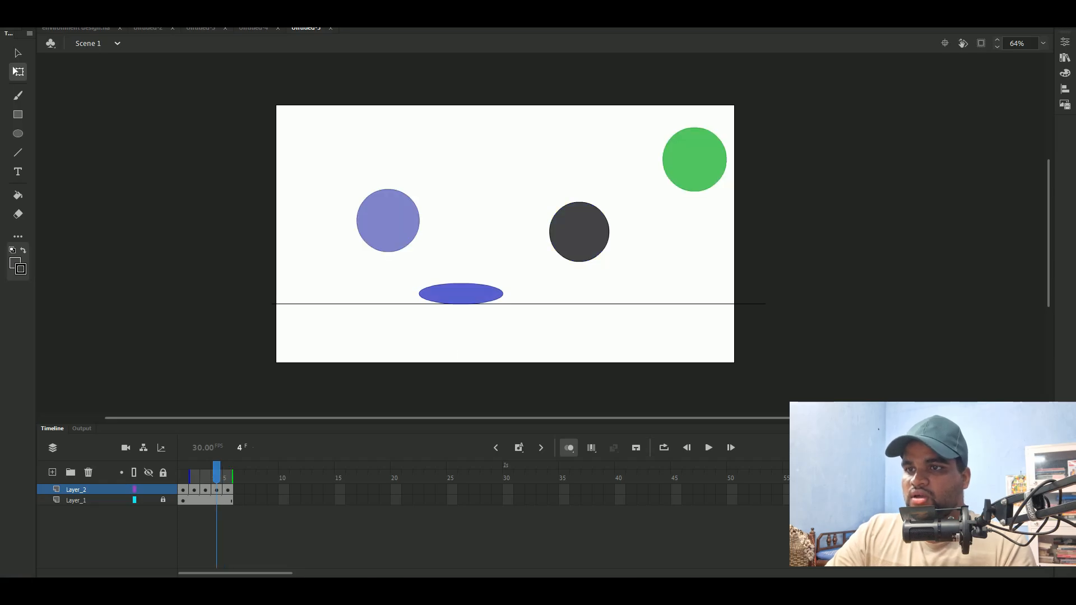
{"action": "left_click_drag", "start_coordinate": [526, 194], "coordinate": [642, 281]}
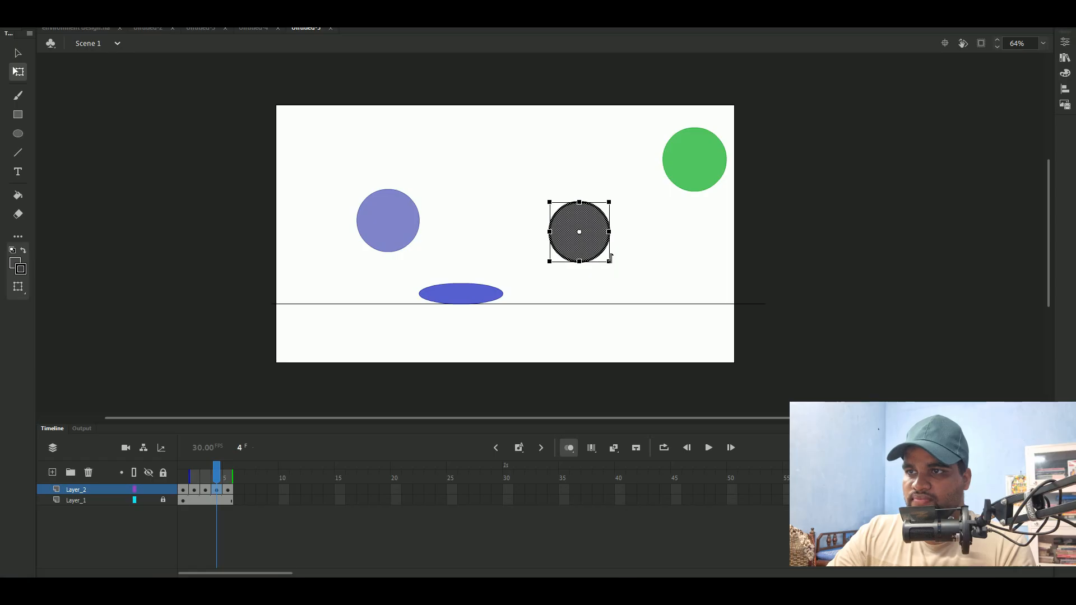
{"action": "left_click_drag", "start_coordinate": [611, 240], "coordinate": [615, 171]}
{"action": "left_click", "coordinate": [641, 213]}
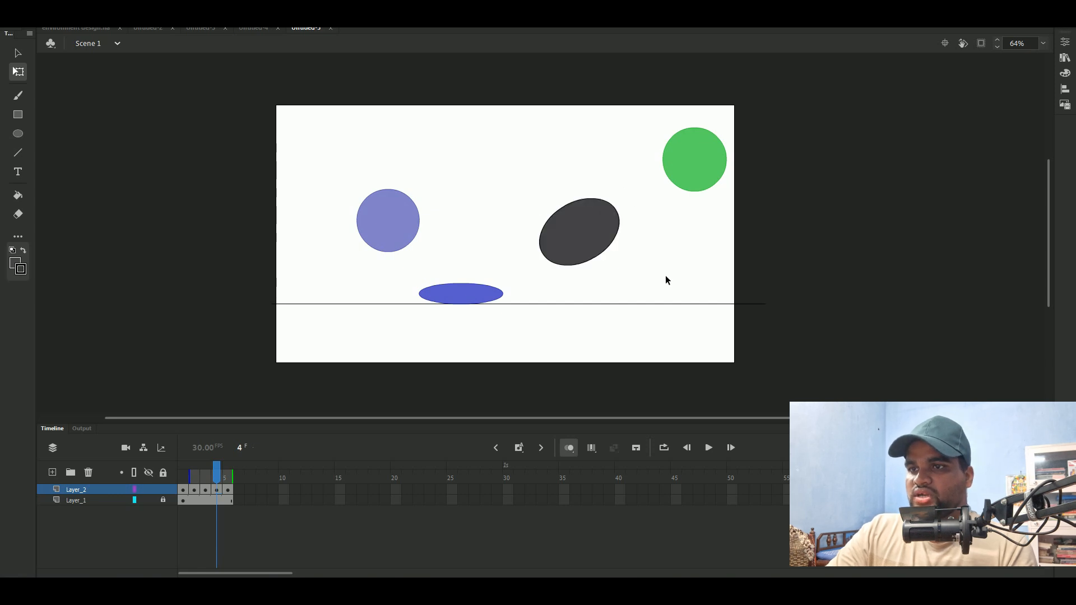
Step: Play the bouncing-ball animation and turn off Onion Skin
{"action": "left_click", "coordinate": [708, 448]}
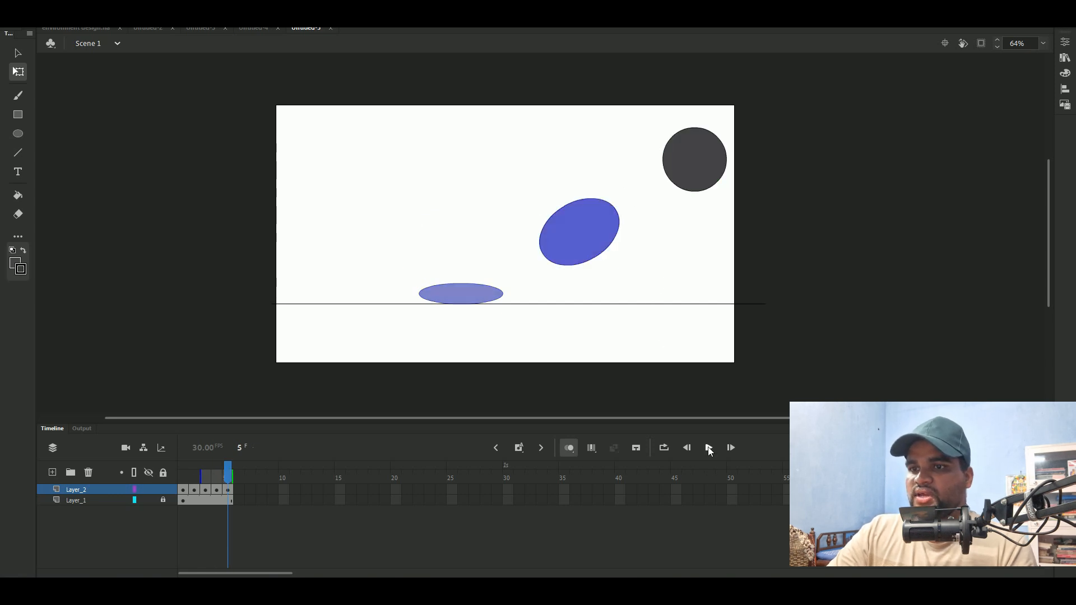
{"action": "left_click", "coordinate": [570, 448]}
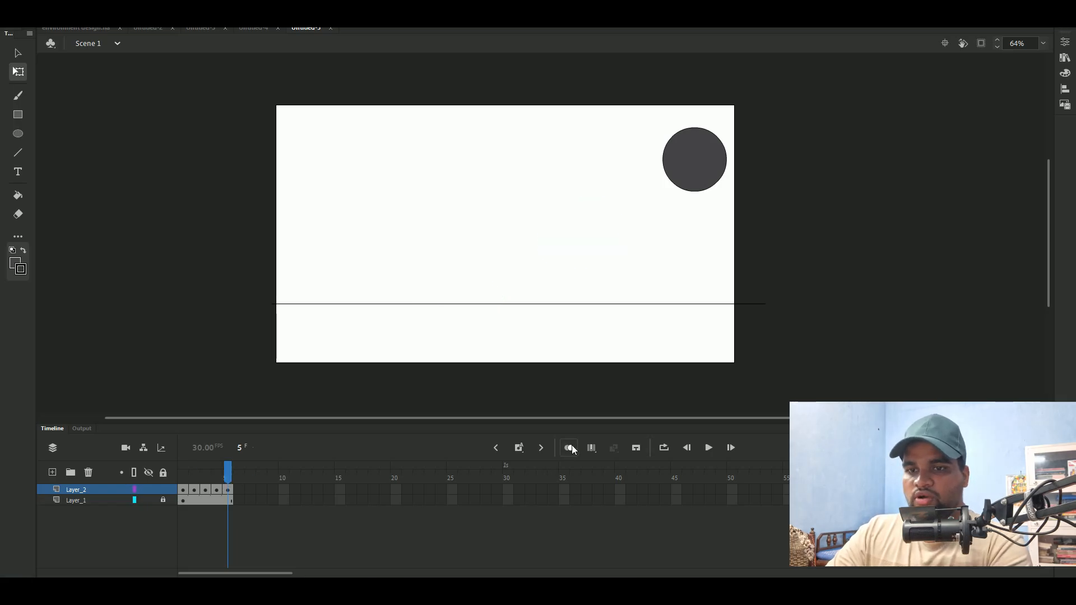
Step: Return to frame 1 and play the bouncing-ball animation with the ball's adjusted poses
{"action": "left_click_drag", "start_coordinate": [237, 471], "coordinate": [186, 472]}
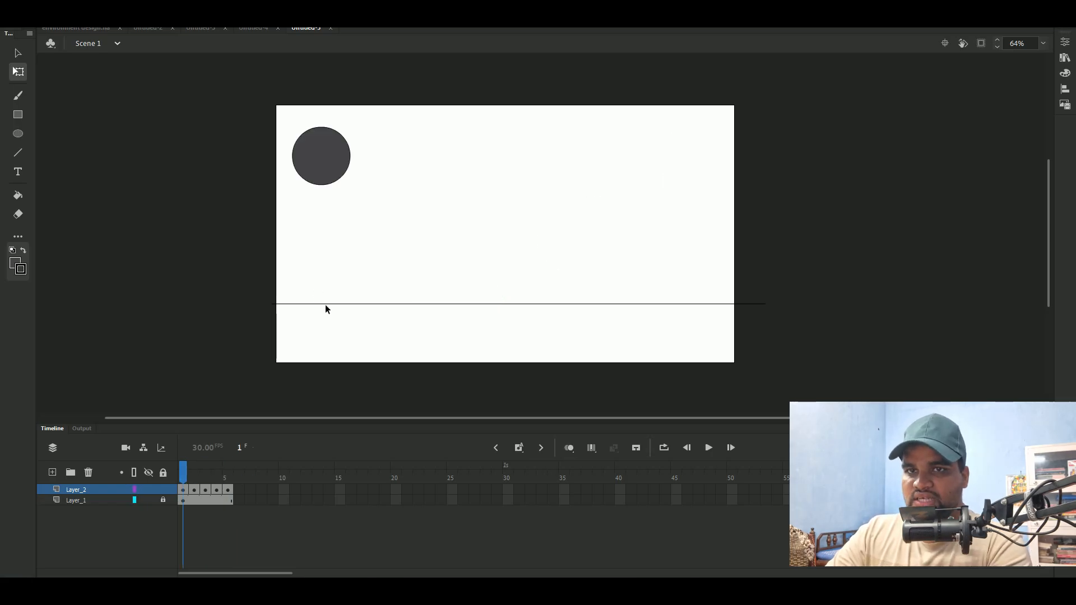
{"action": "key", "text": "Return"}
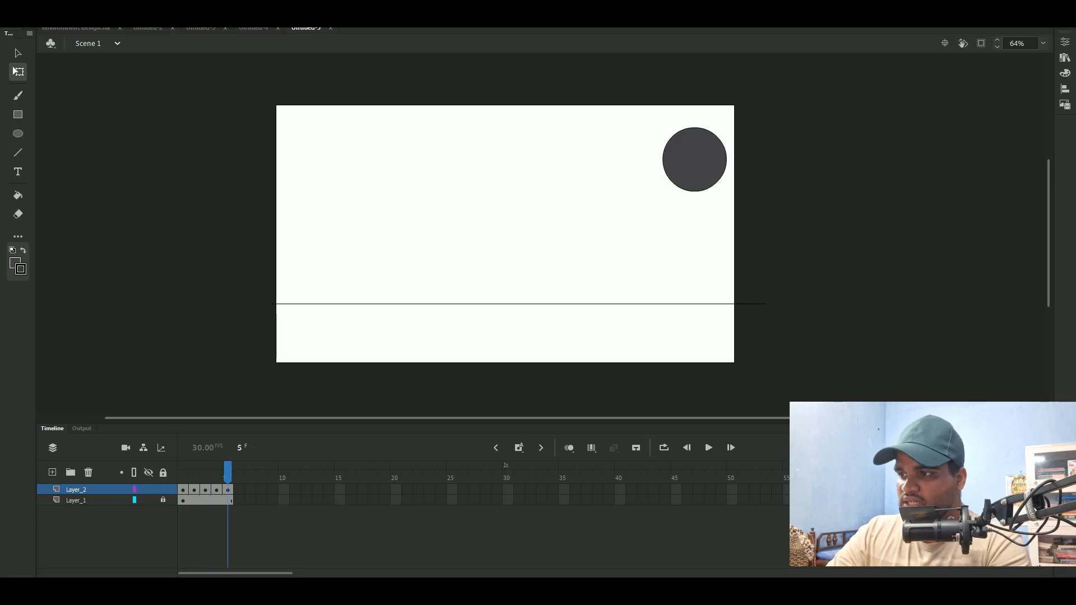
Step: Zoom in on the timeline frames and step through the ball's keyframes on Layer_2 from frame 1 to frame 5
{"action": "left_click_drag", "start_coordinate": [988, 448], "coordinate": [1003, 448]}
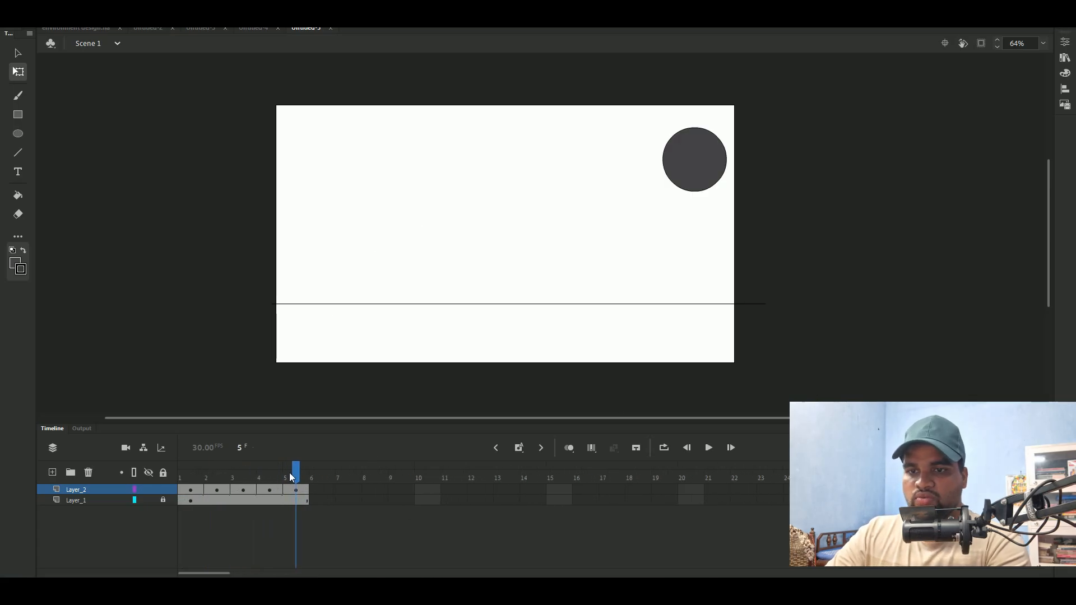
{"action": "left_click_drag", "start_coordinate": [295, 480], "coordinate": [191, 479]}
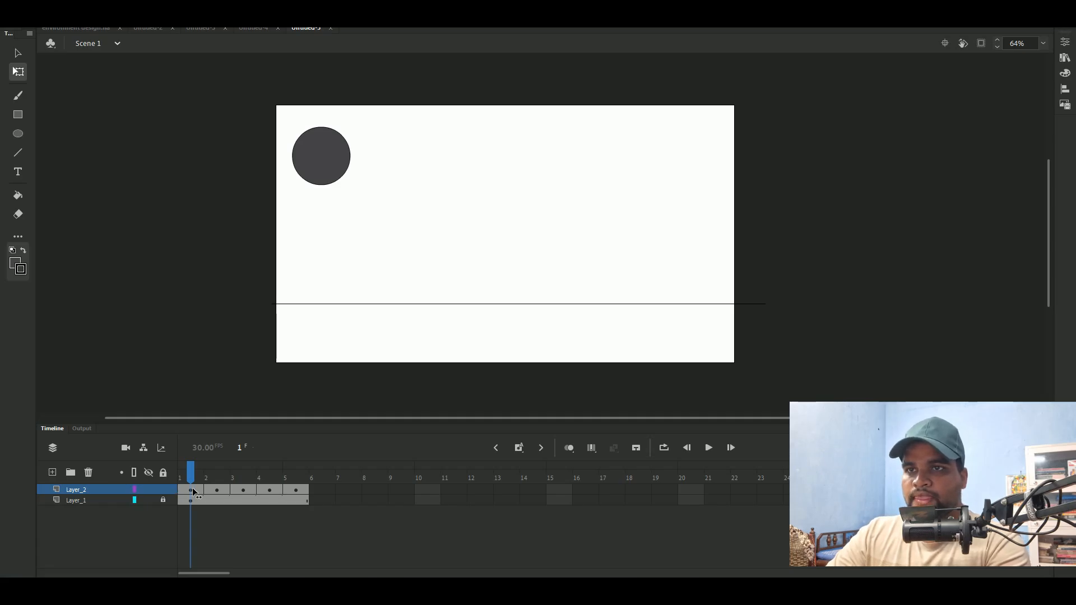
{"action": "left_click", "coordinate": [207, 491]}
{"action": "left_click", "coordinate": [234, 489]}
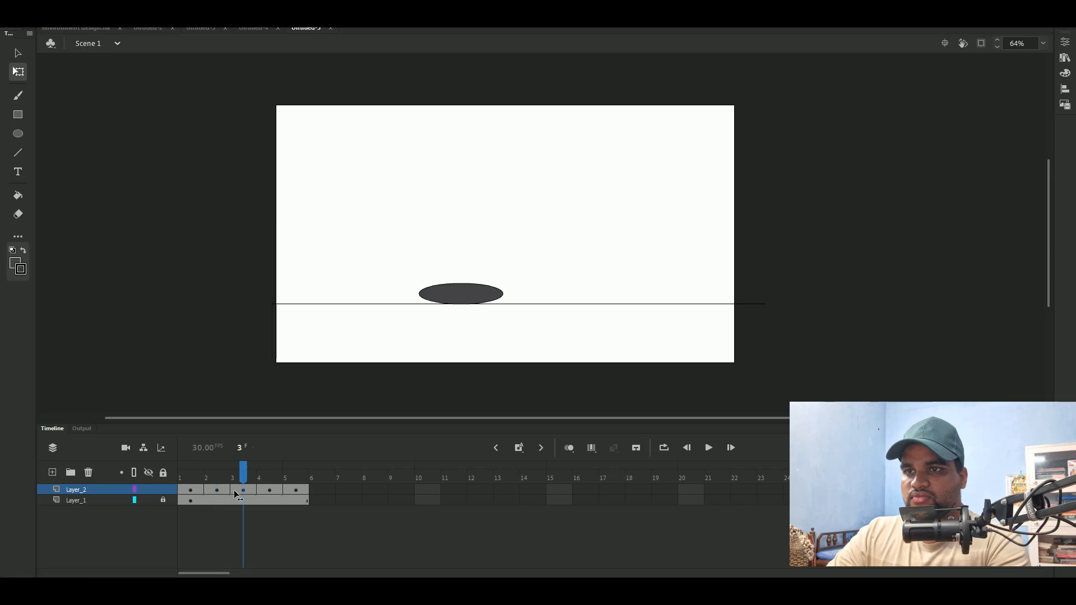
{"action": "left_click", "coordinate": [258, 489]}
{"action": "left_click_drag", "start_coordinate": [272, 490], "coordinate": [296, 489]}
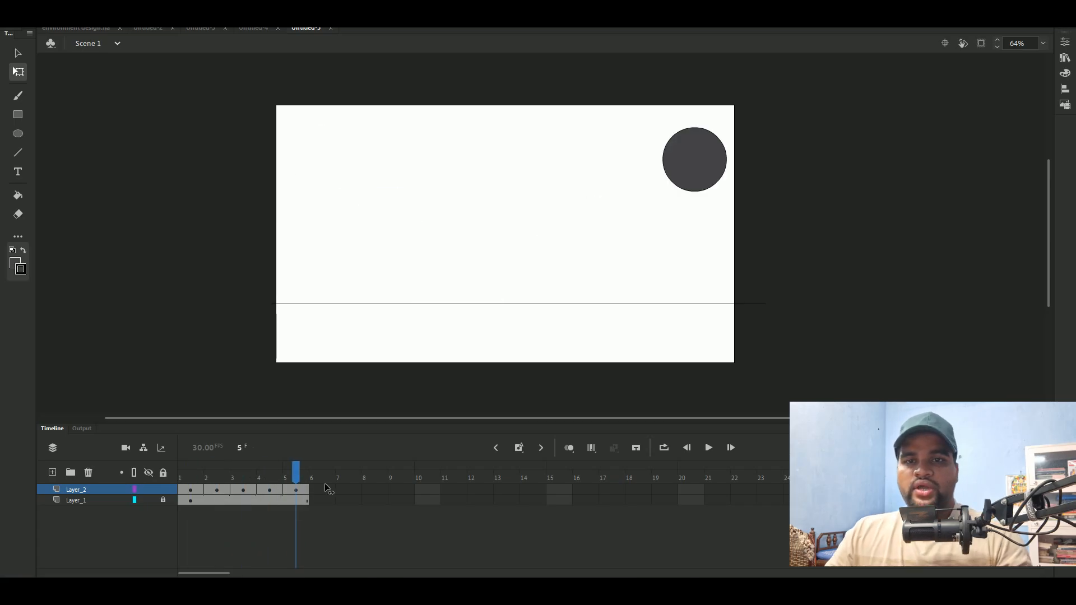